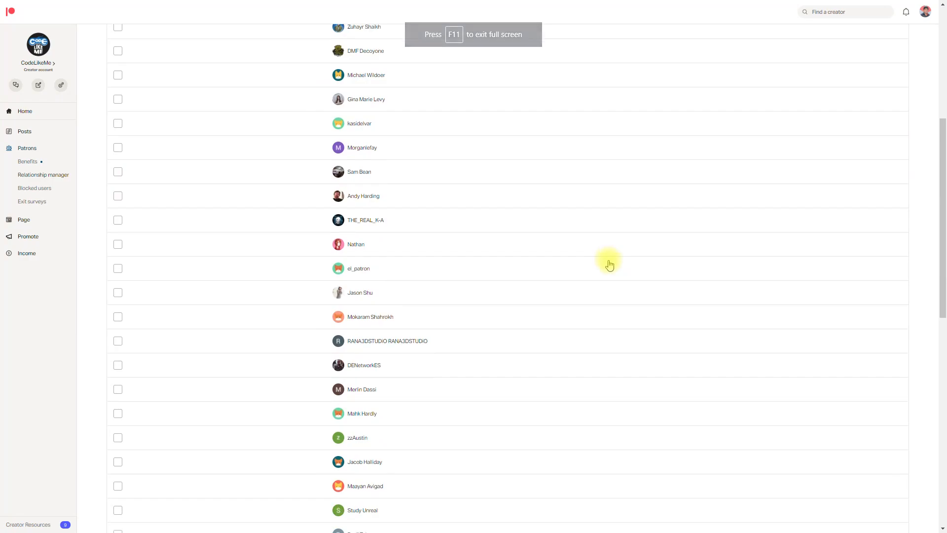
Step: Look through the list of paid patrons in the Relationship Manager up to its last page
scroll(609, 260, down, 10)
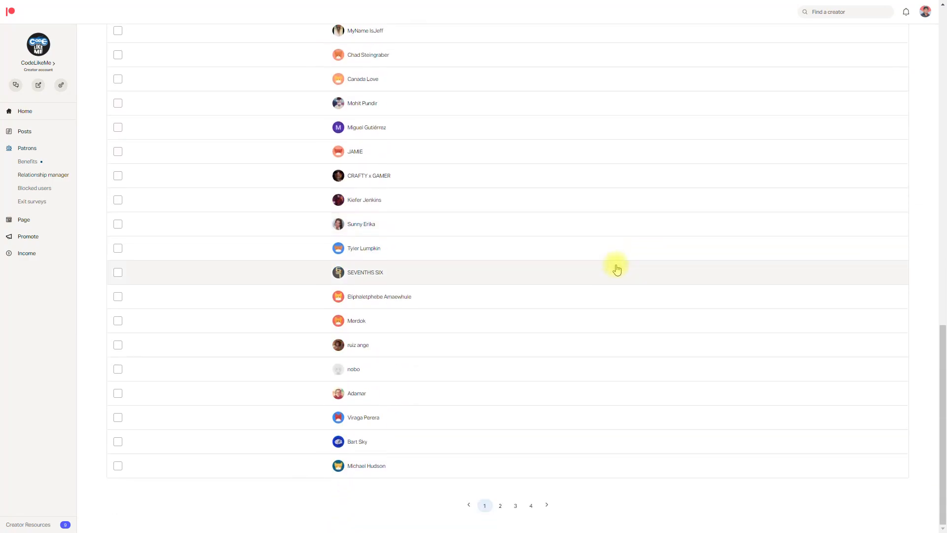
scroll(511, 179, down, 5)
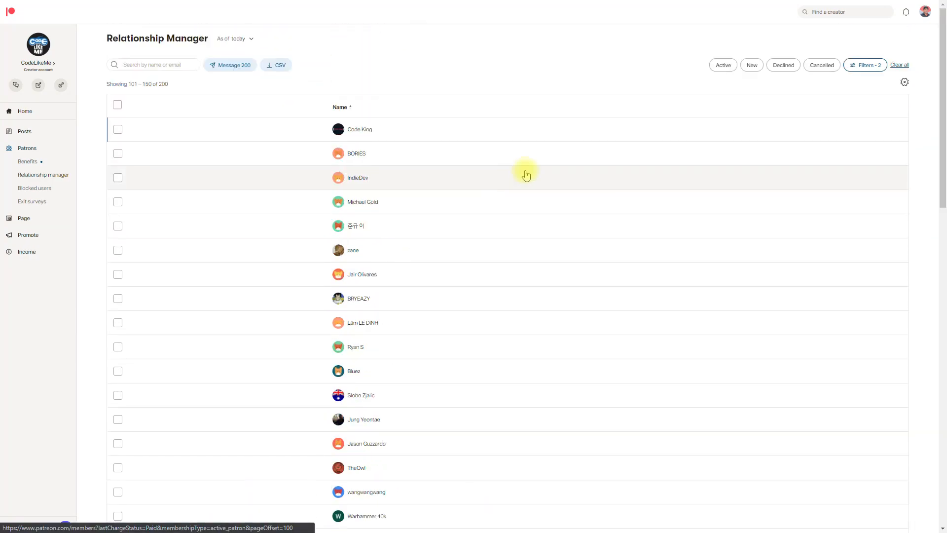
scroll(525, 173, down, 15)
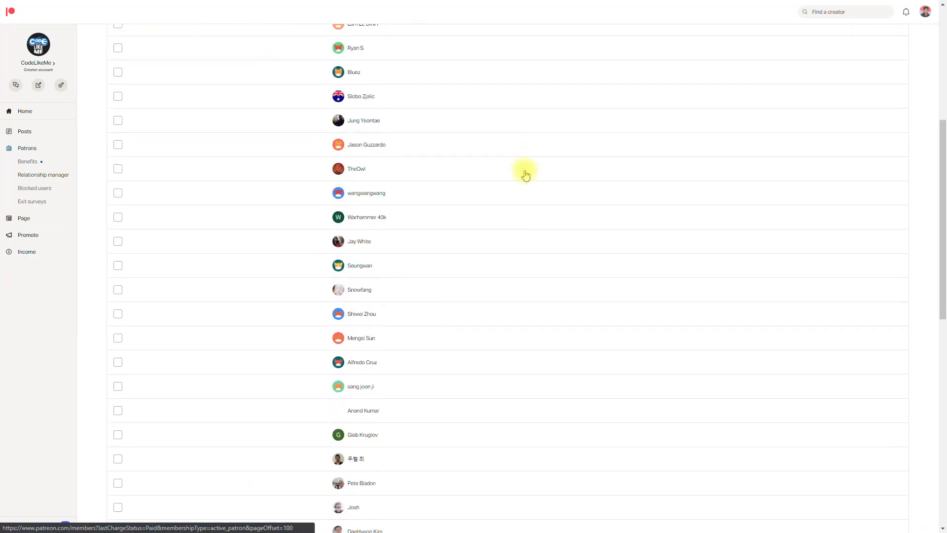
click(523, 506)
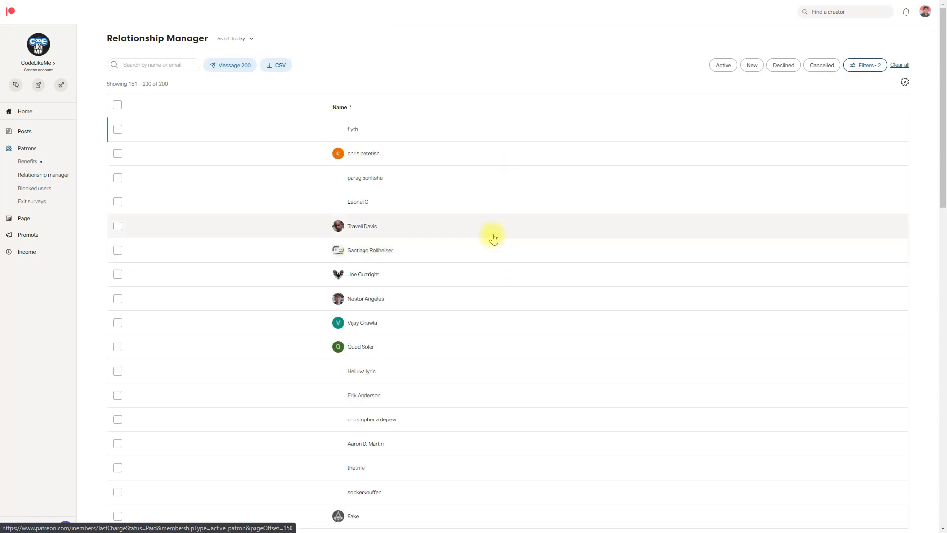
scroll(491, 236, down, 15)
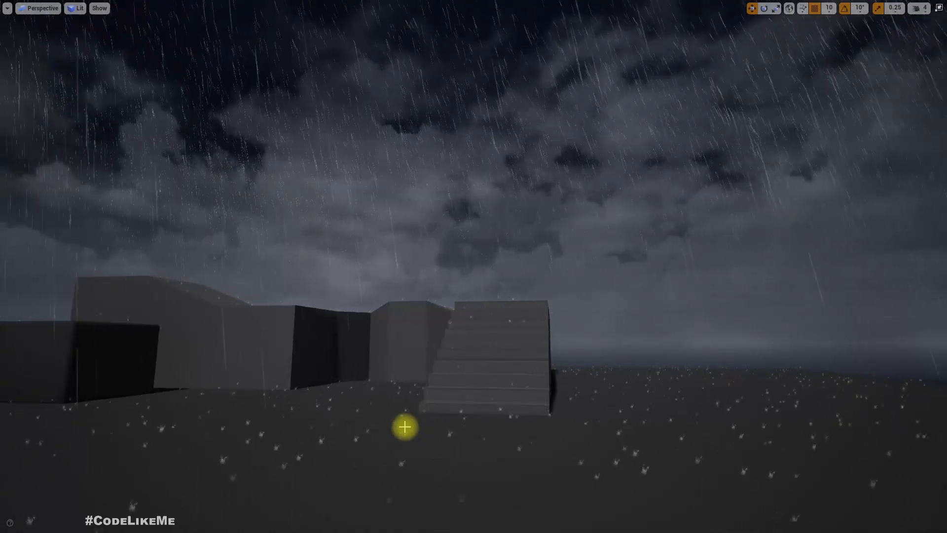
Step: Restore the level viewport from full screen to the normal editor layout
right_drag(810, 453, 772, 422)
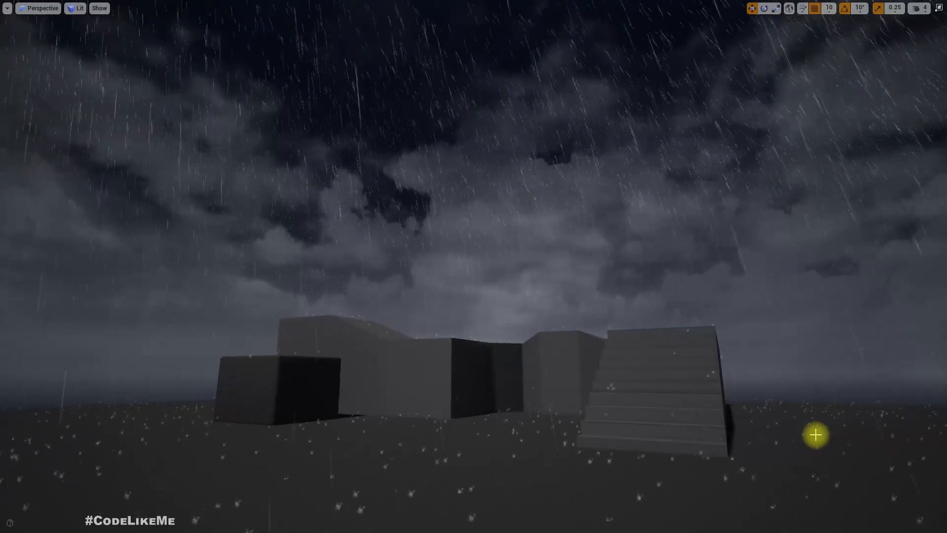
right_drag(662, 418, 784, 498)
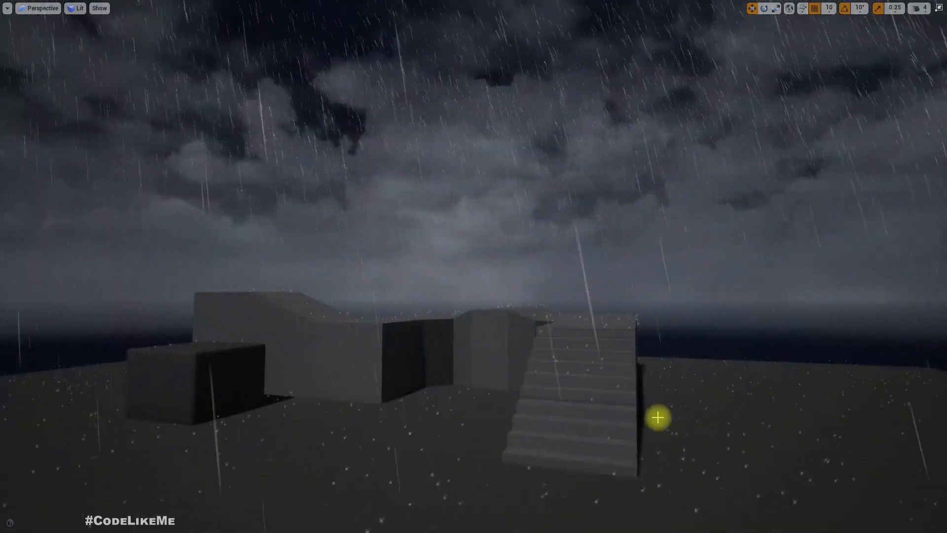
right_drag(654, 405, 562, 421)
key(q)
key(w)
key(F11)
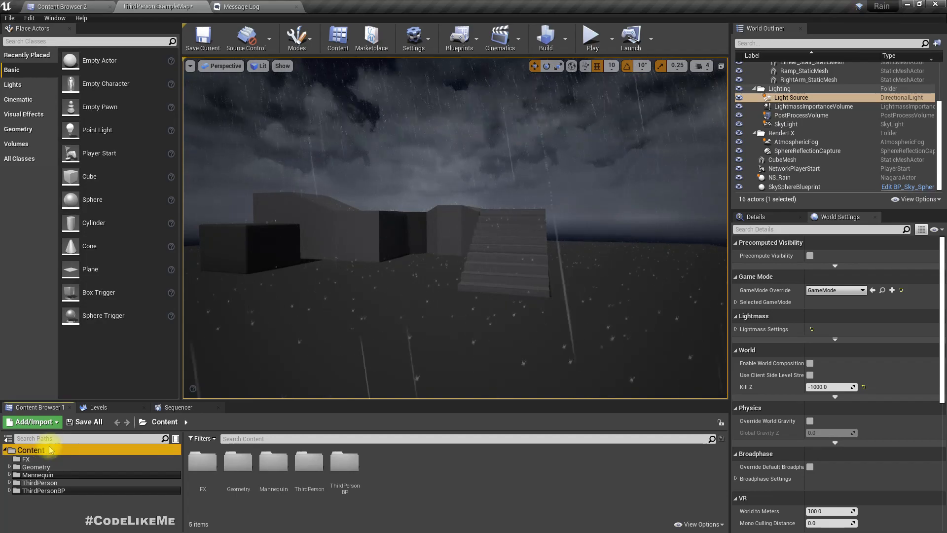
right_click(21, 453)
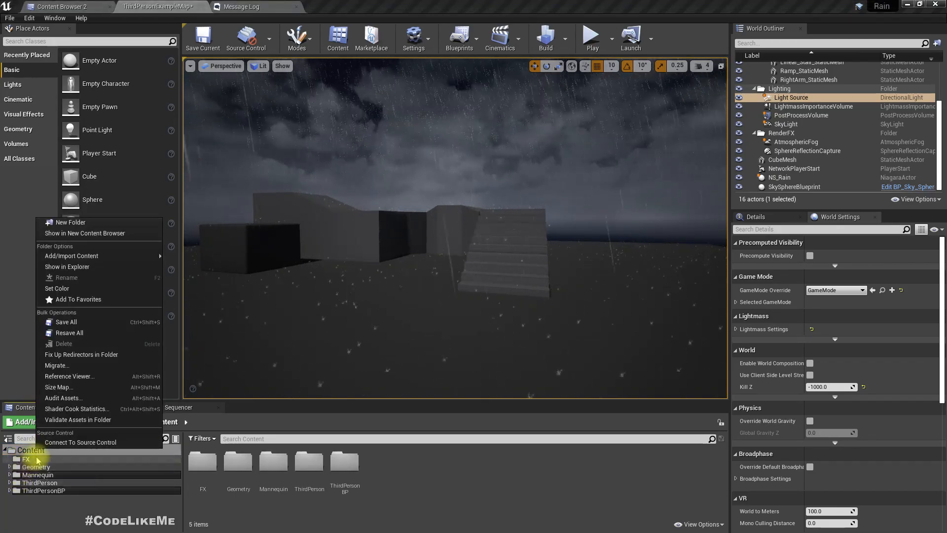
click(35, 459)
right_click(359, 469)
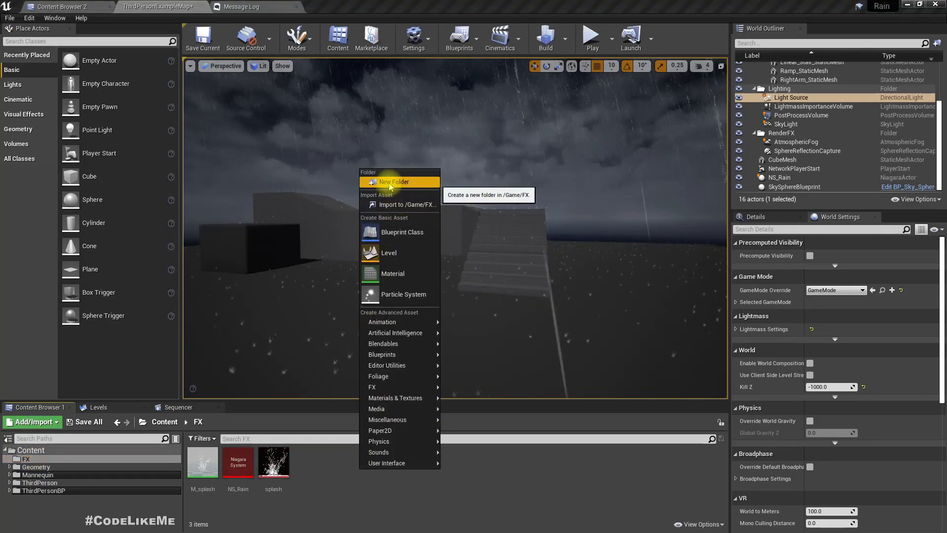
click(43, 459)
right_click(346, 457)
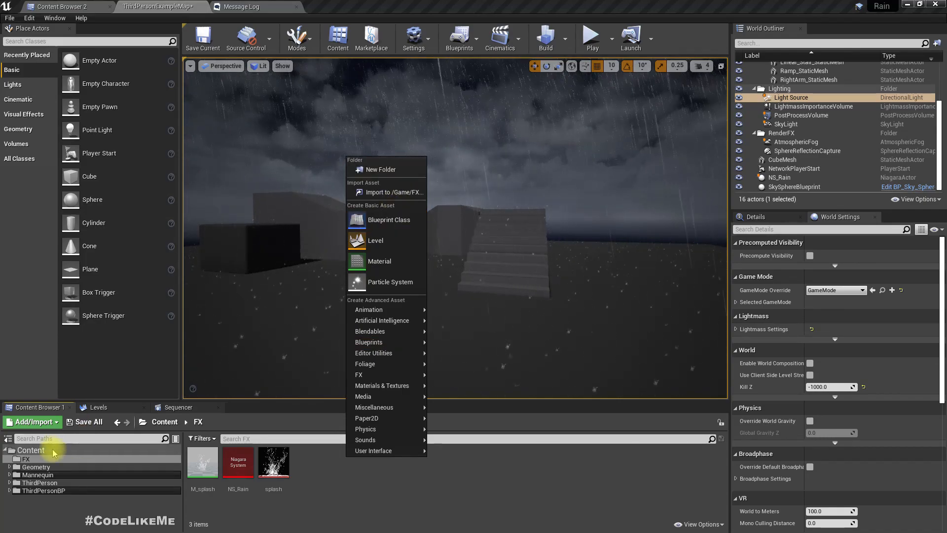
Step: Create a folder named Lighting directly under Content and rename it Thunder
click(29, 450)
right_click(30, 450)
click(112, 224)
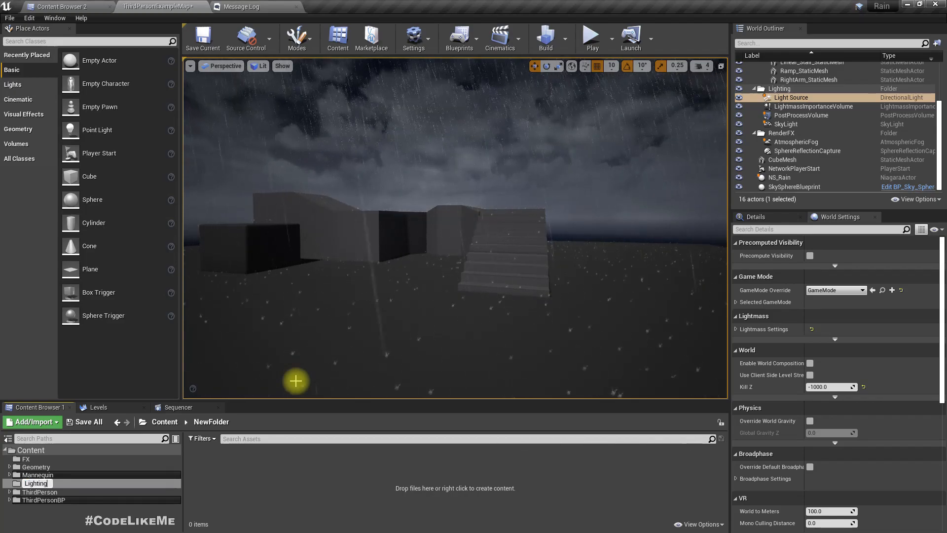
key(Return)
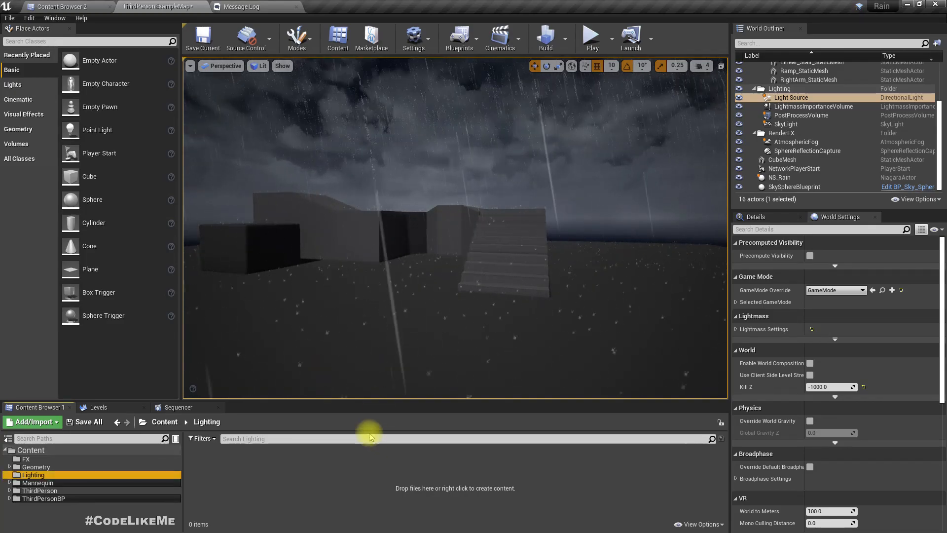
click(43, 477)
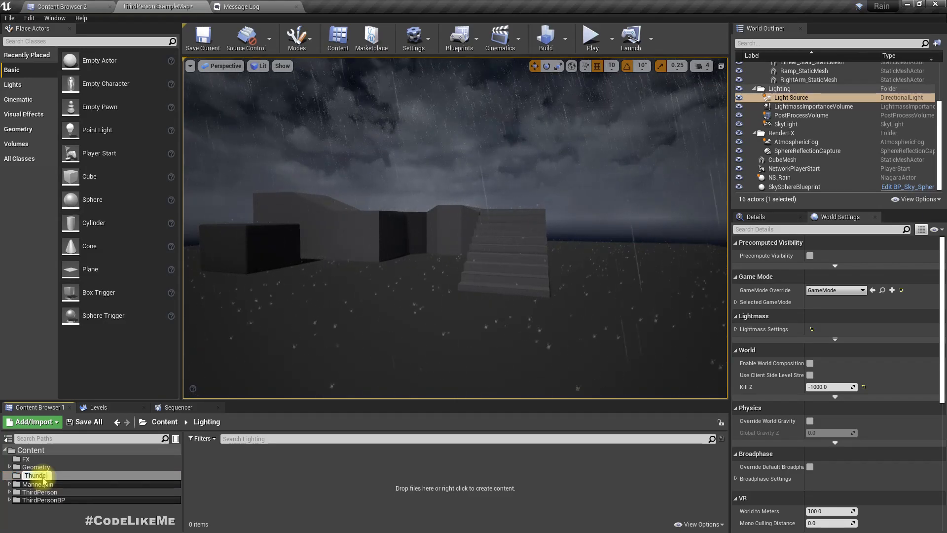
key(Return)
Step: Import the downloaded lightning JPG into the Thunder folder and open its texture for inspection
right_drag(378, 319, 385, 254)
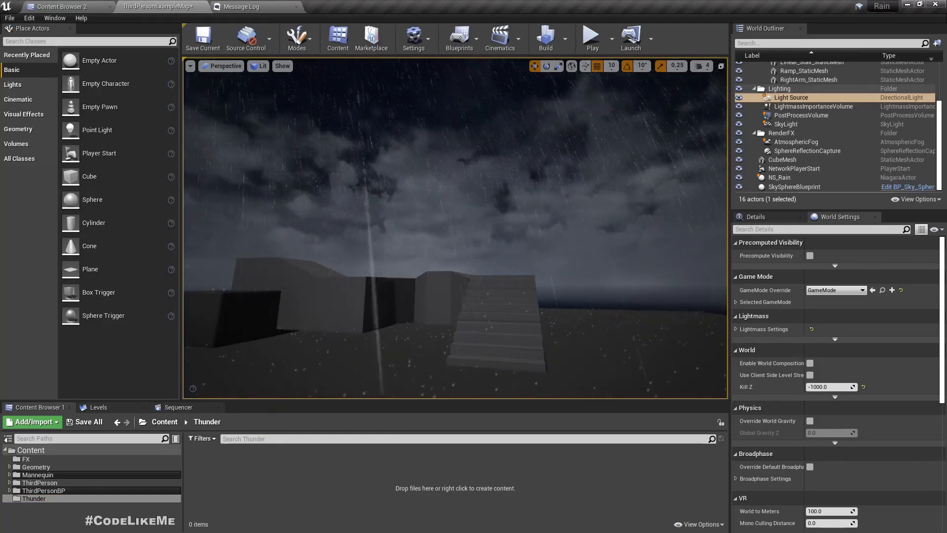
drag(3, 482, 241, 490)
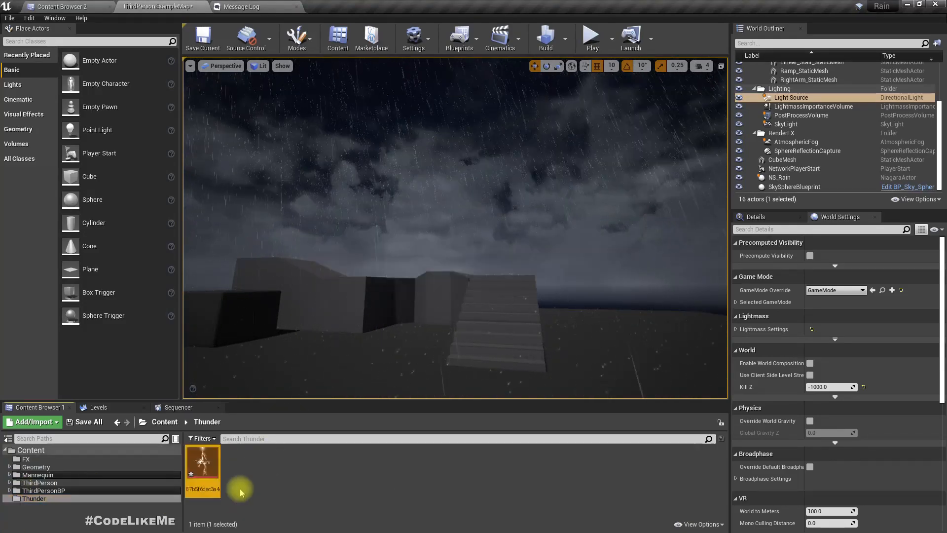
double_click(204, 465)
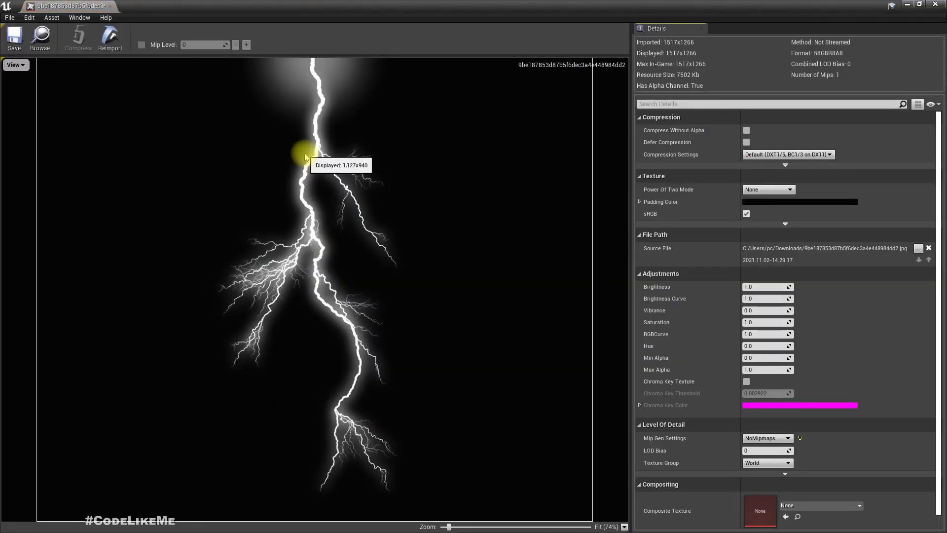
scroll(306, 151, down, 1)
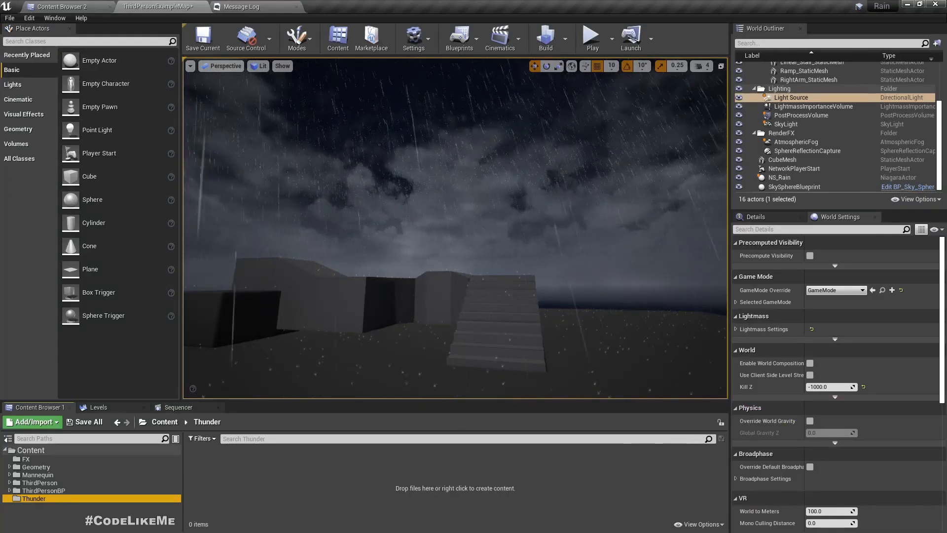
Step: Import lighting.png into the Thunder folder and dock its texture editor with the other open editors, returning to the level
drag(551, 458, 350, 492)
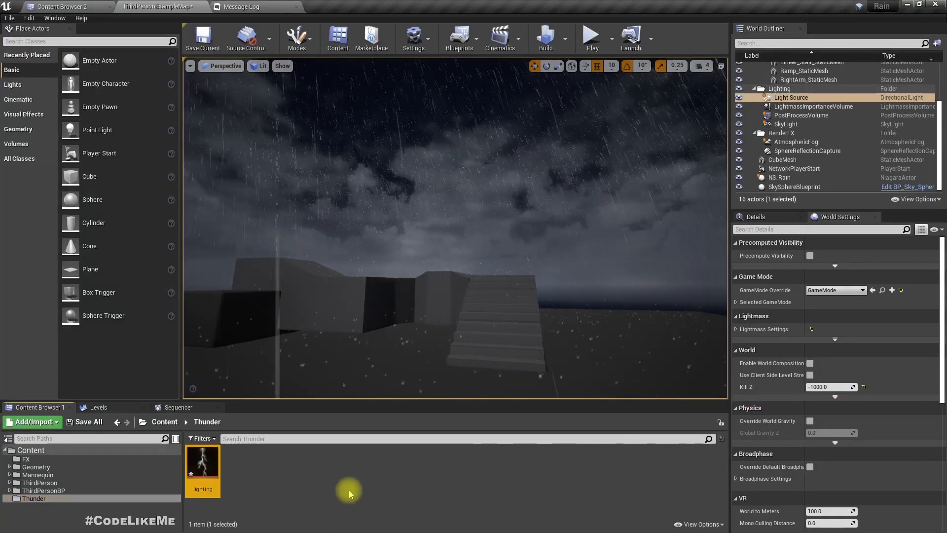
double_click(193, 460)
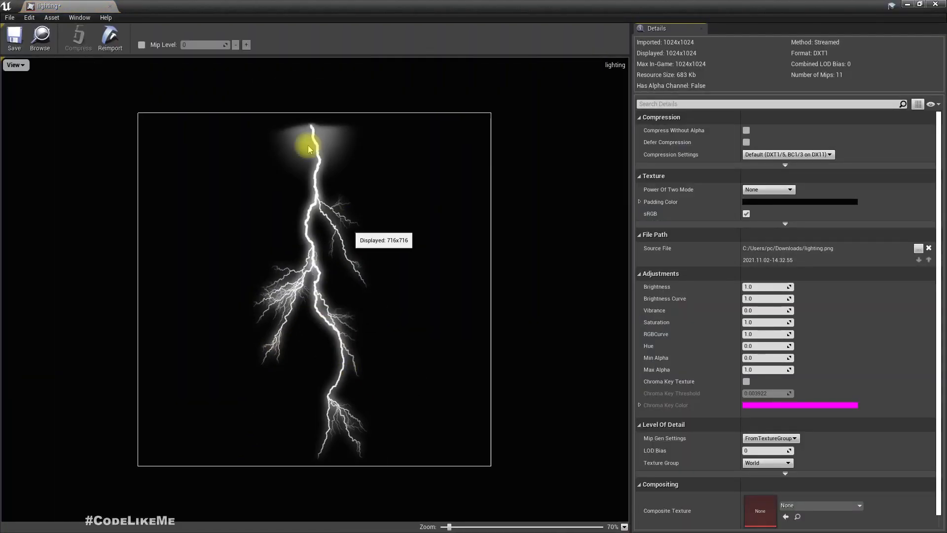
drag(100, 12, 254, 7)
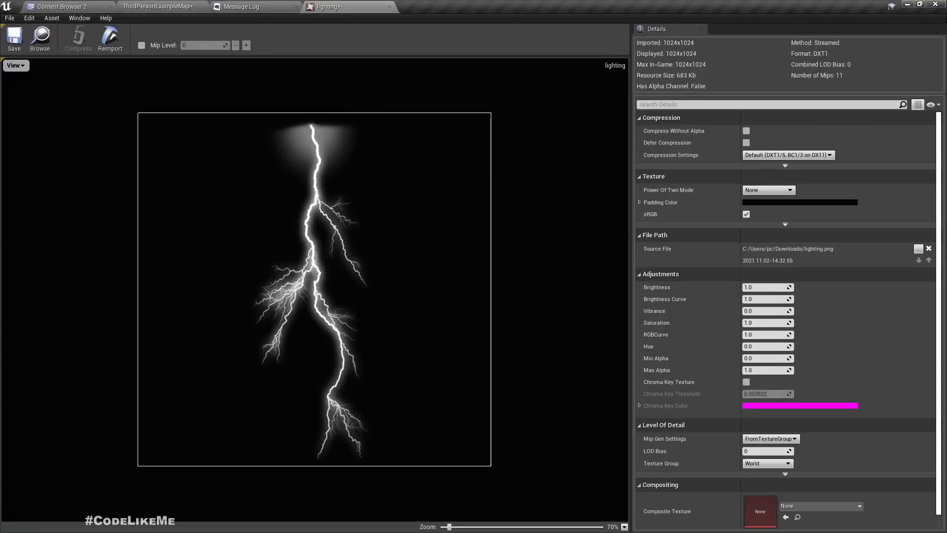
click(157, 5)
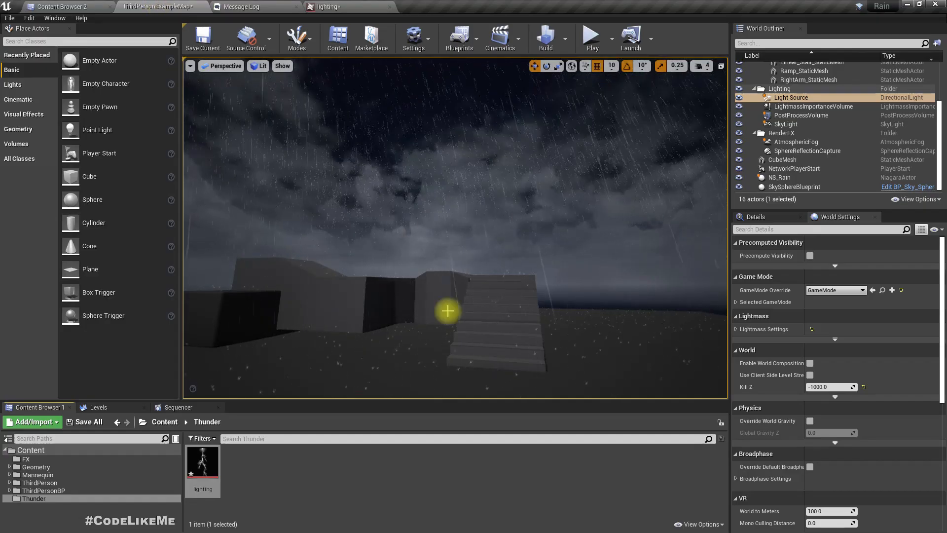
Step: Place a Plane in the level near the stairs and rotate it 90° so it stands upright
right_drag(434, 375, 432, 374)
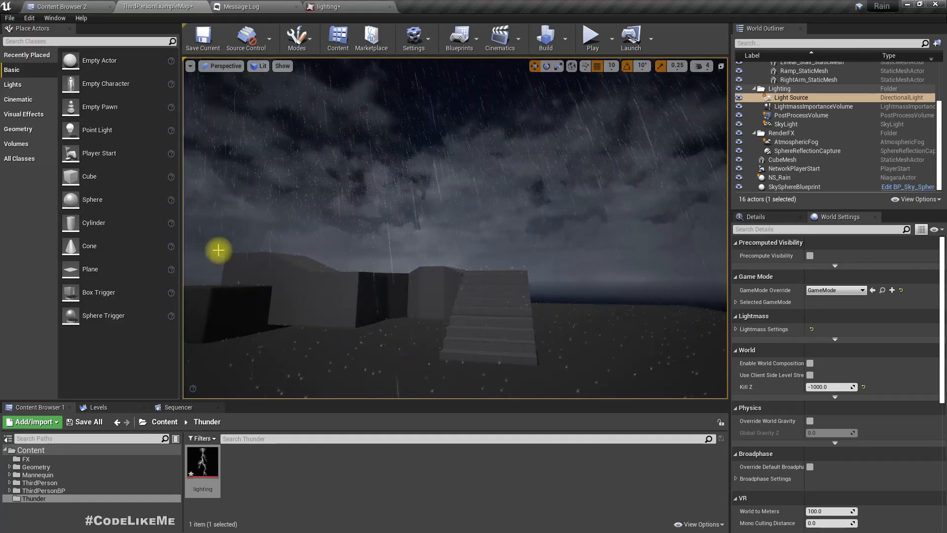
drag(73, 269, 565, 340)
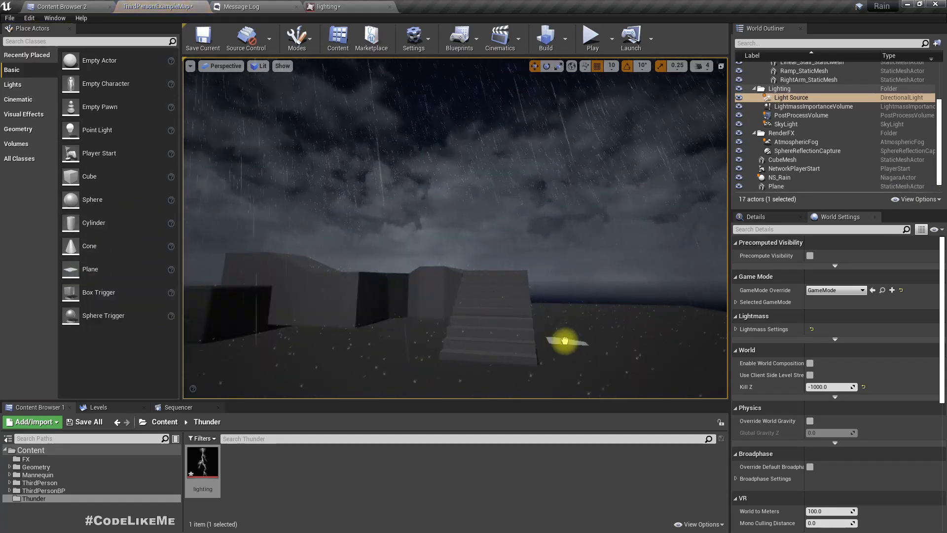
drag(505, 330, 506, 332)
key(e)
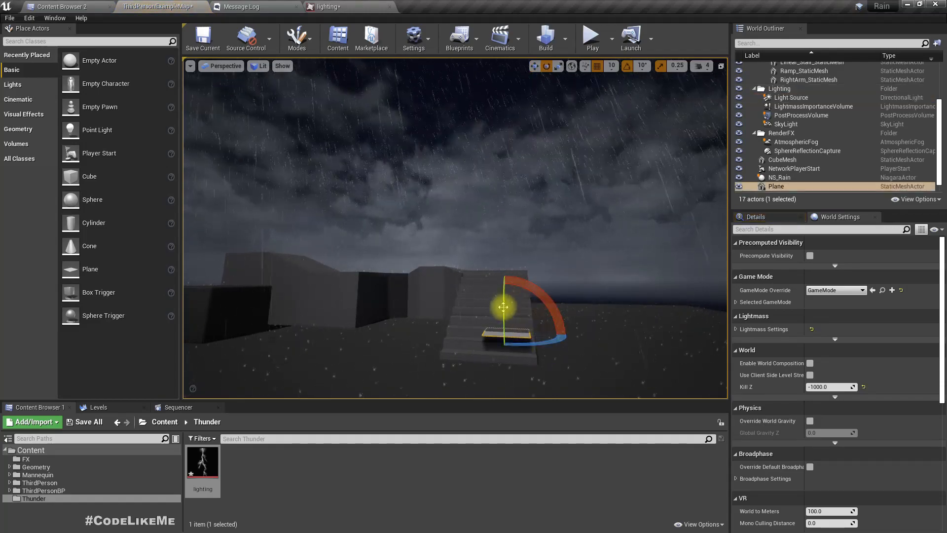
Step: Raise the upright plane into the sky above the stairs, to a Z location of about 1240
key(w)
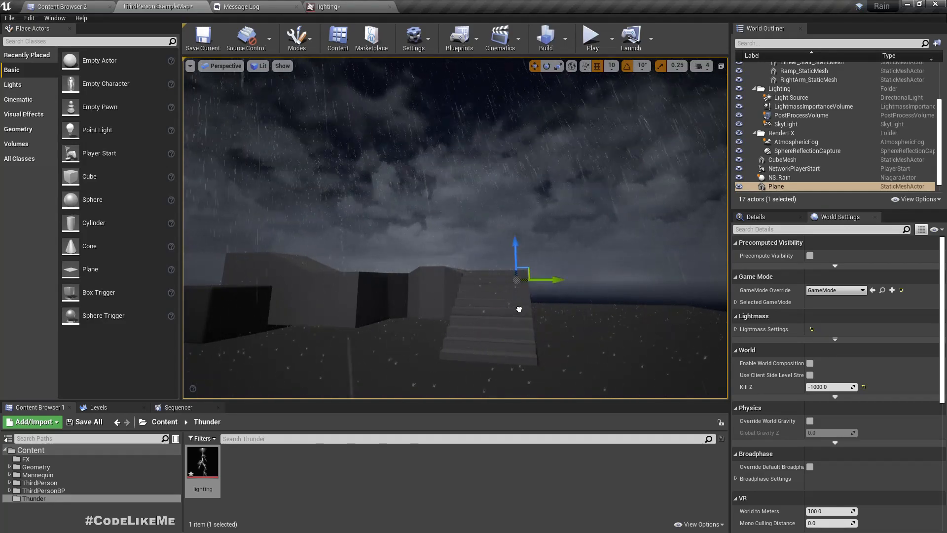
right_drag(586, 282, 581, 178)
key(w)
key(s)
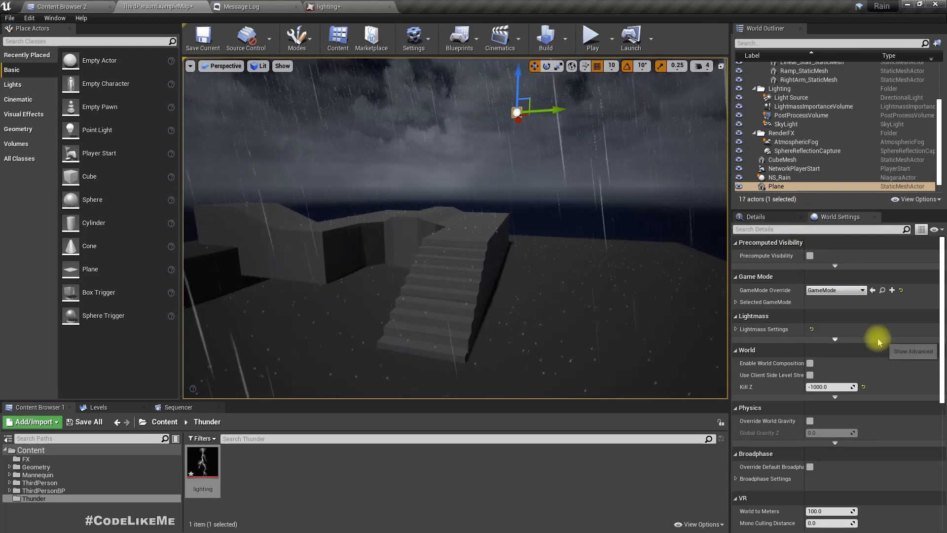
Step: Lock the plane's scale proportions and set its uniform scale to 20
click(771, 219)
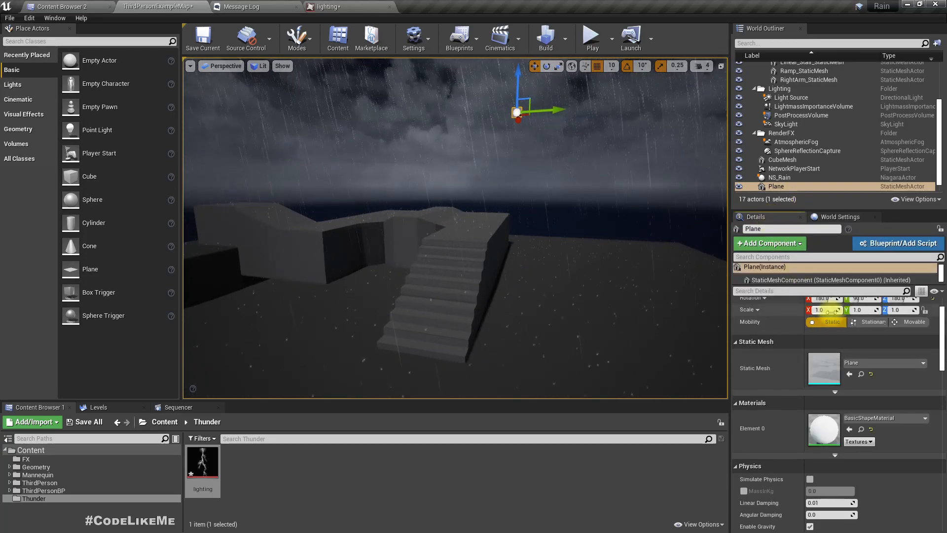
click(925, 310)
right_drag(543, 227, 569, 198)
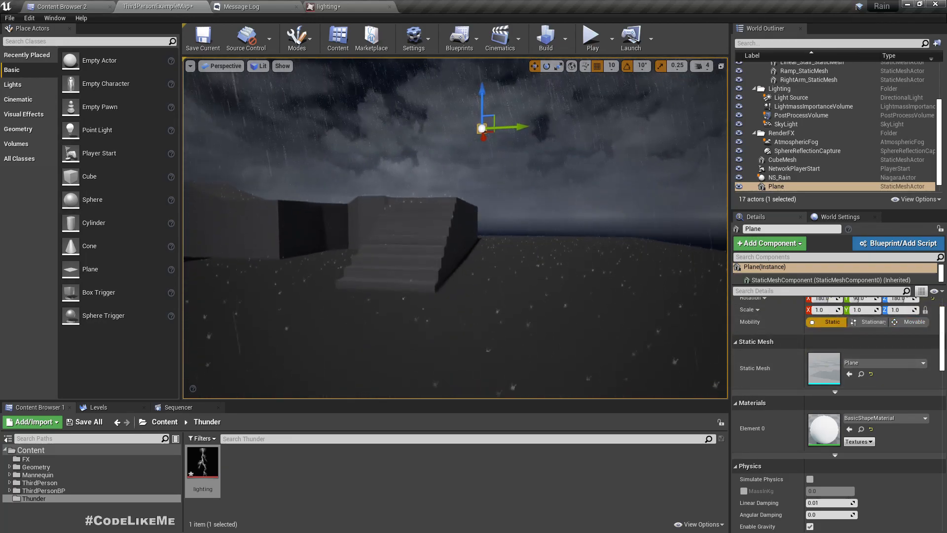
click(822, 310)
scroll(871, 390, up, 2)
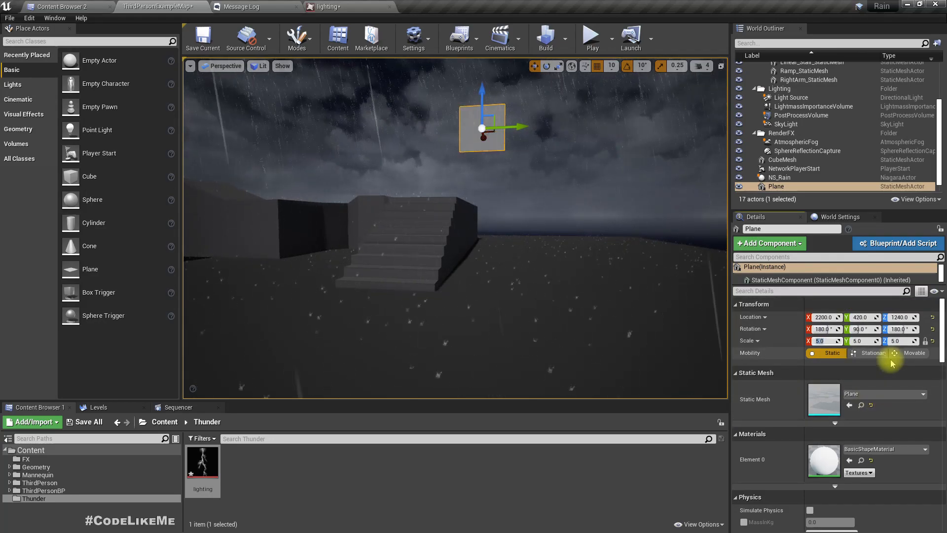
text(10)
key(Return)
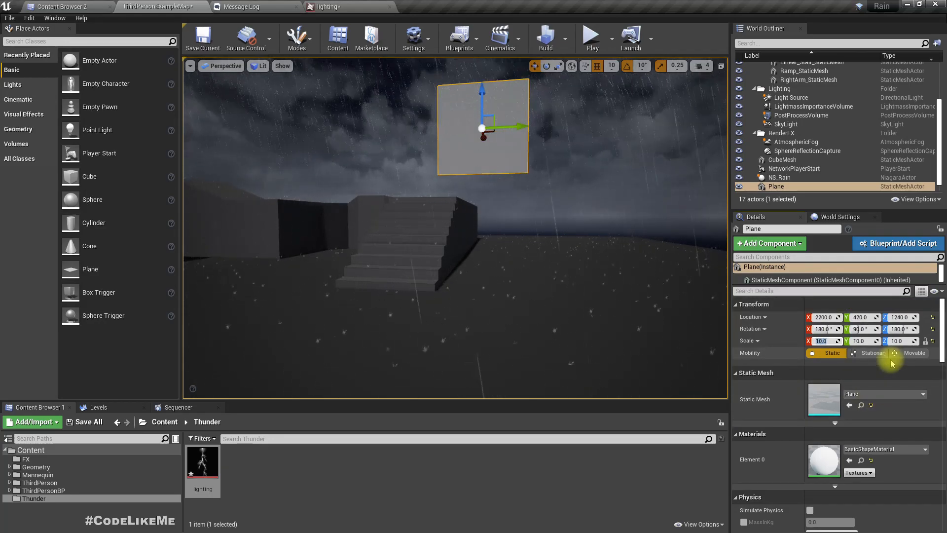
text(20)
key(Return)
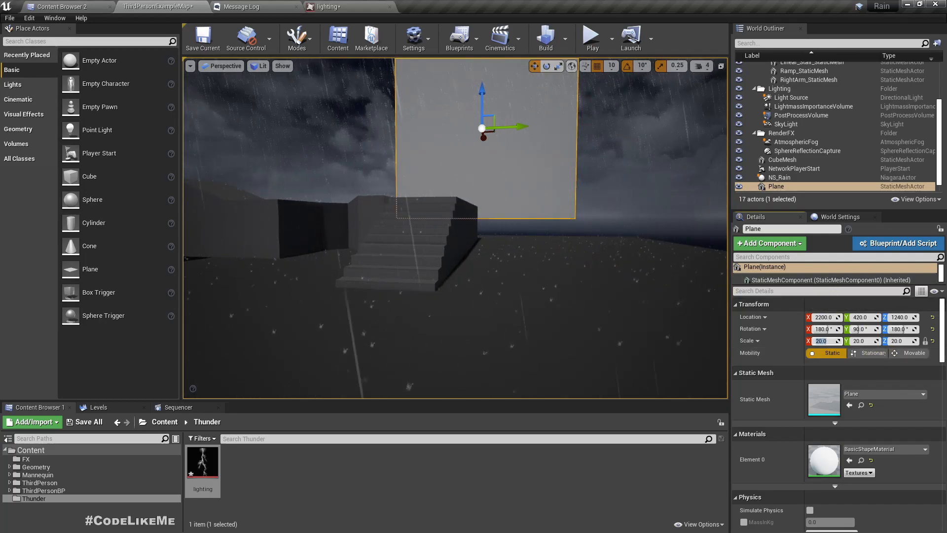
Step: Move the plane farther back behind the stairs along X, to an X location of about 3420
right_drag(592, 232, 518, 153)
right_drag(563, 191, 563, 219)
drag(567, 191, 586, 216)
right_drag(571, 228, 622, 251)
mouse_move(460, 350)
right_down()
mouse_move(466, 356)
mouse_move(459, 350)
right_up()
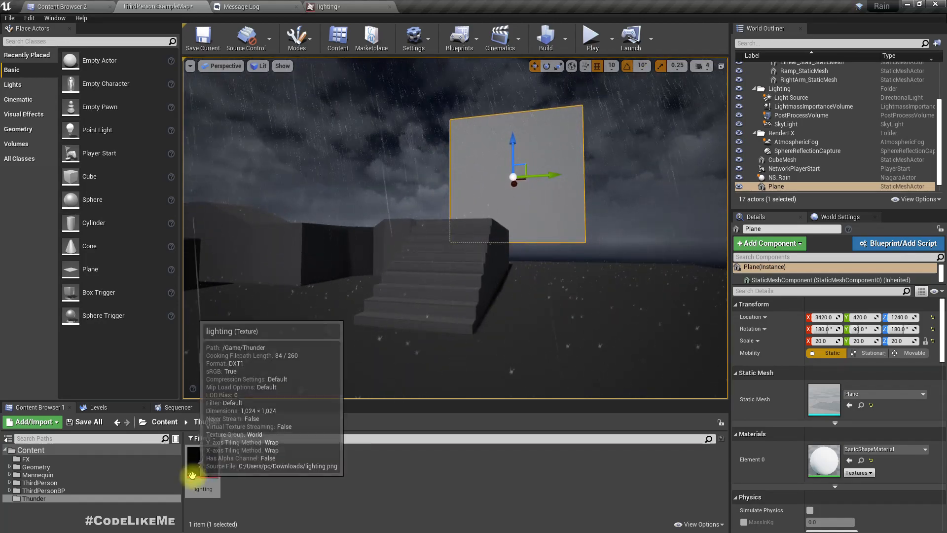
Step: Apply the lighting texture to the large plane as its material
drag(203, 463, 544, 146)
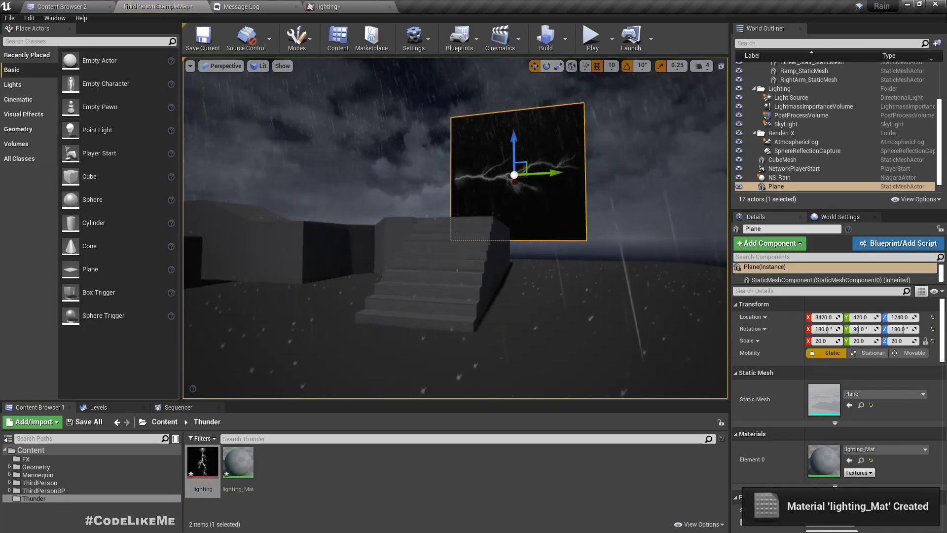
right_drag(591, 138, 590, 160)
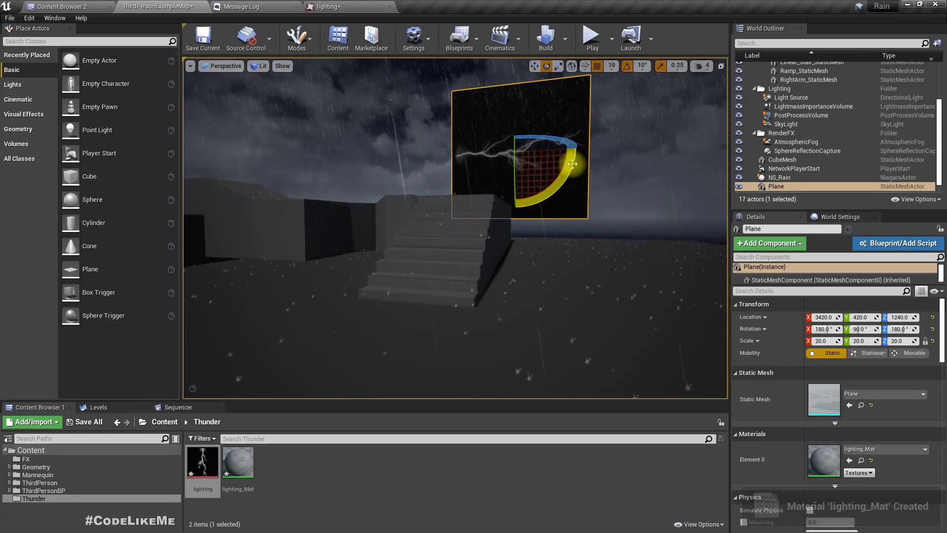
Step: Rotate the plane 90° within its own face so the lightning bolt stands vertically behind the stairs
drag(572, 164, 570, 178)
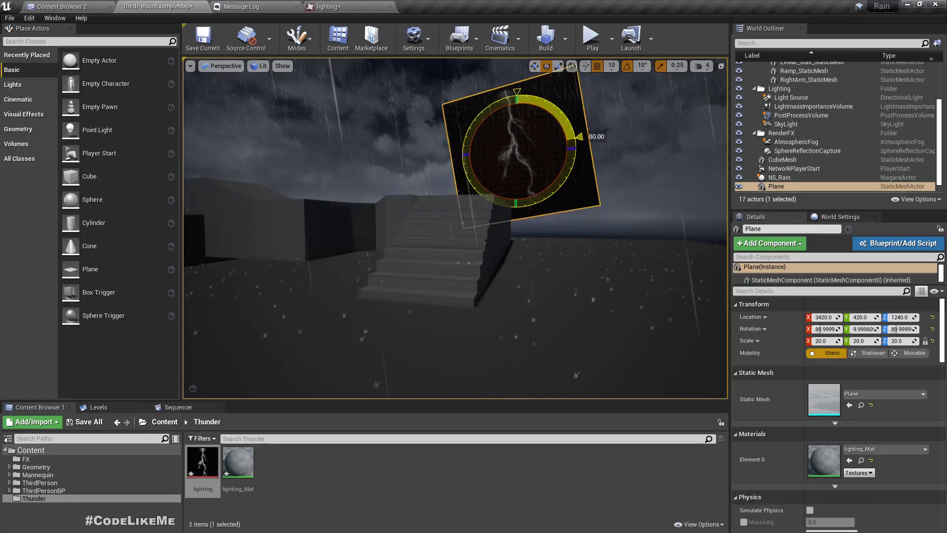
key(a)
right_drag(572, 148, 594, 157)
key(d)
right_drag(603, 218, 607, 209)
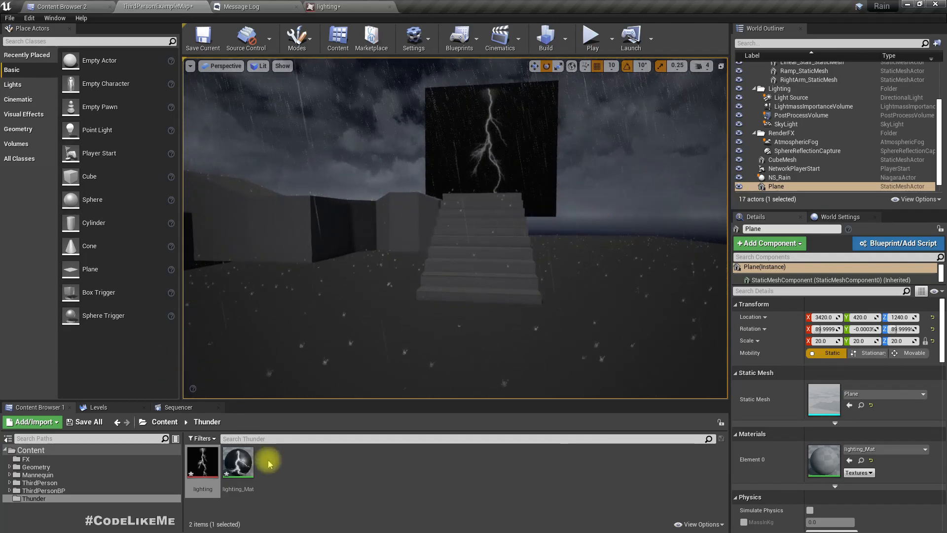
Step: Rename the lighting_Mat material in the Thunder folder as M_Thunder
key(F2)
text(M_Lig)
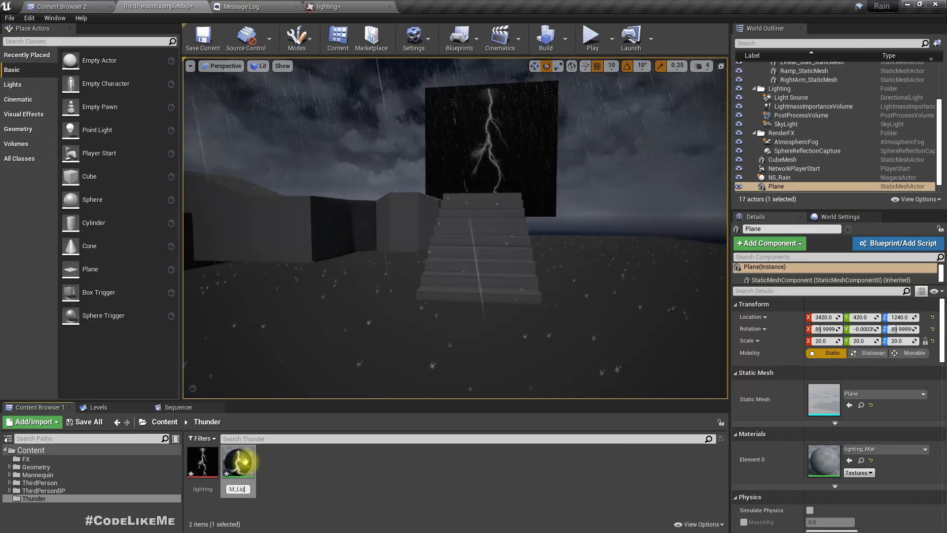
key(BackSpace)
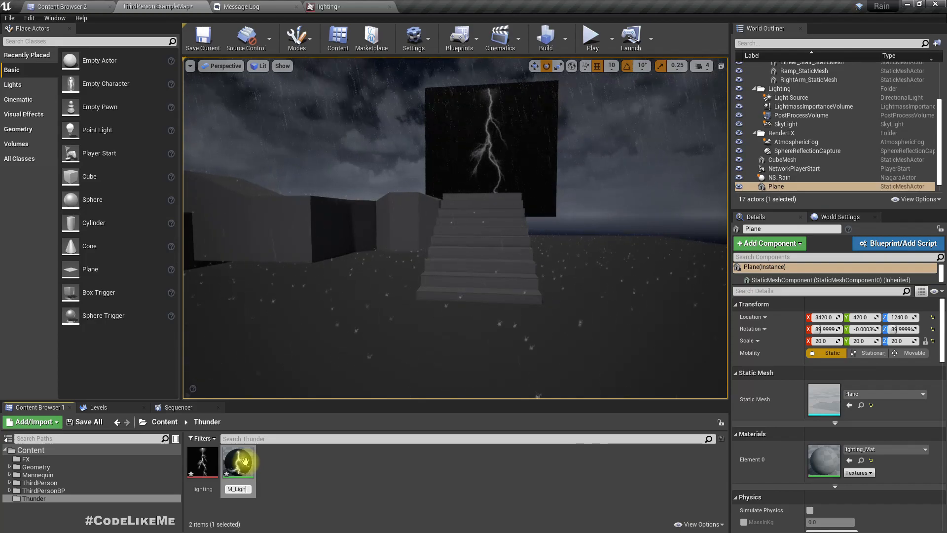
text(Thunder)
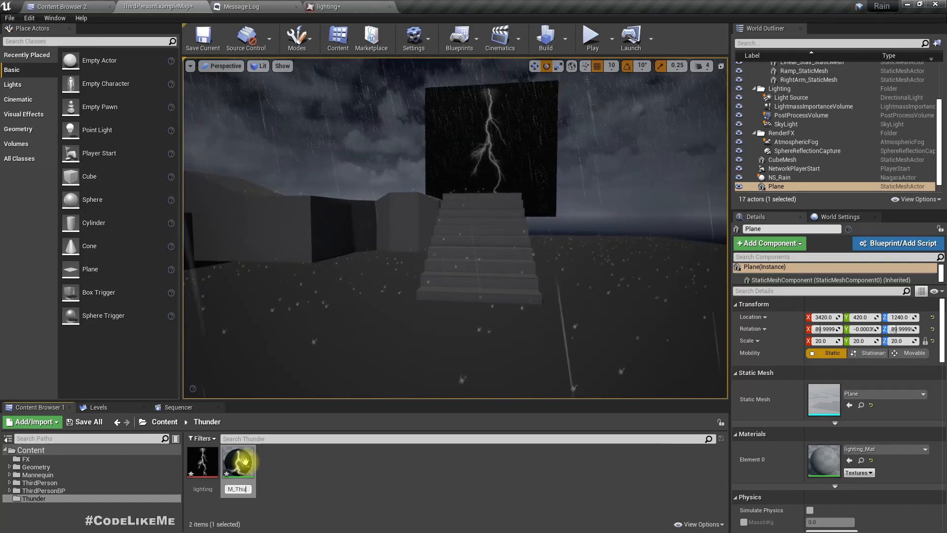
key(Return)
Step: Open the M_Thunder material and preview it on a plane turned to face the view
double_click(244, 461)
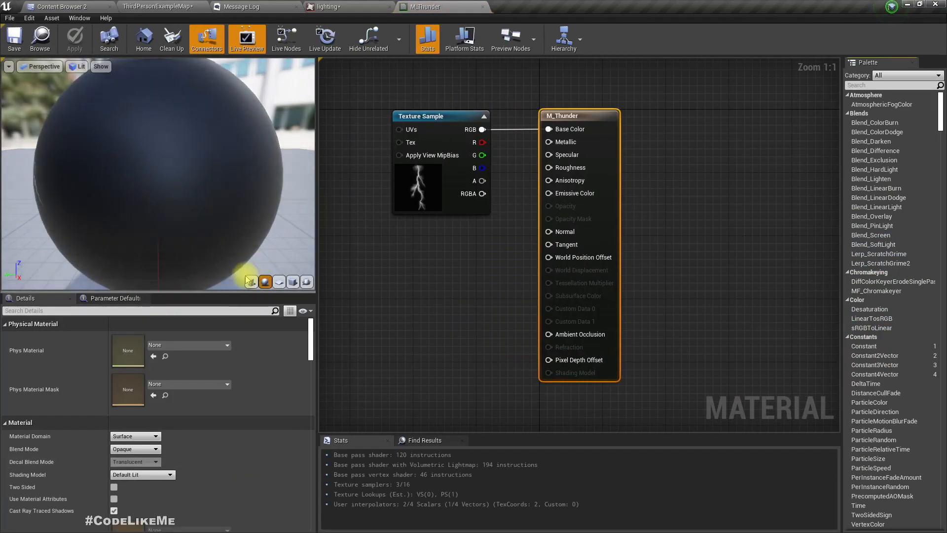
click(279, 282)
drag(148, 201, 163, 188)
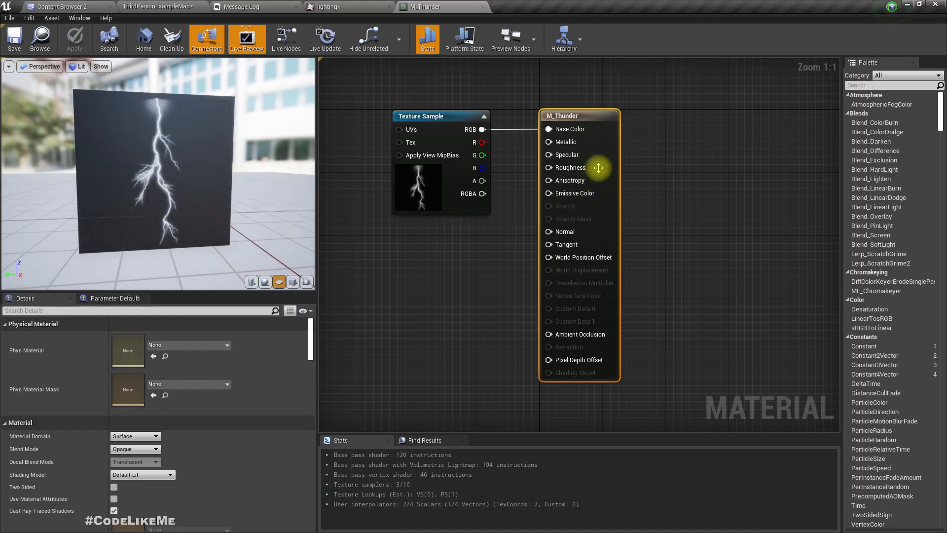
Step: Set the M_Thunder material's blend mode to Translucent and its shading model to Unlit
drag(581, 117, 675, 117)
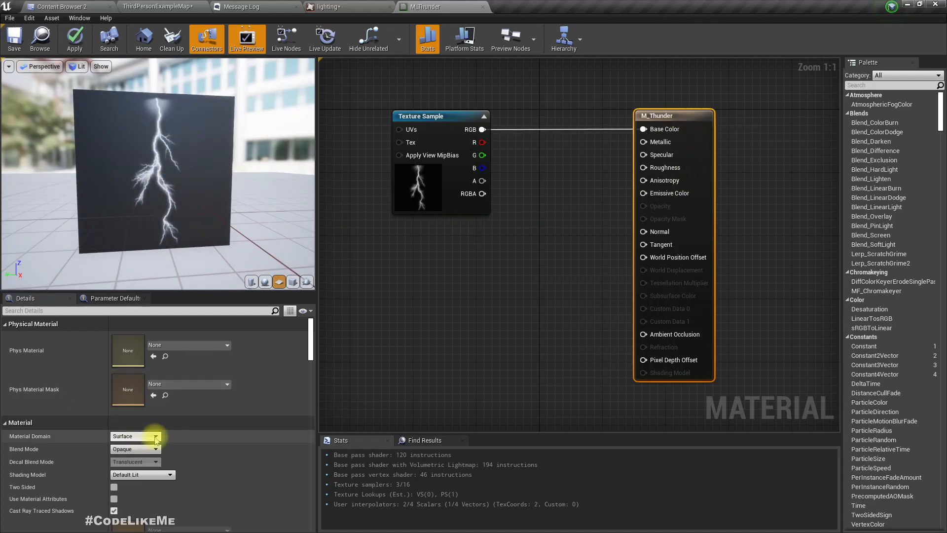
click(120, 453)
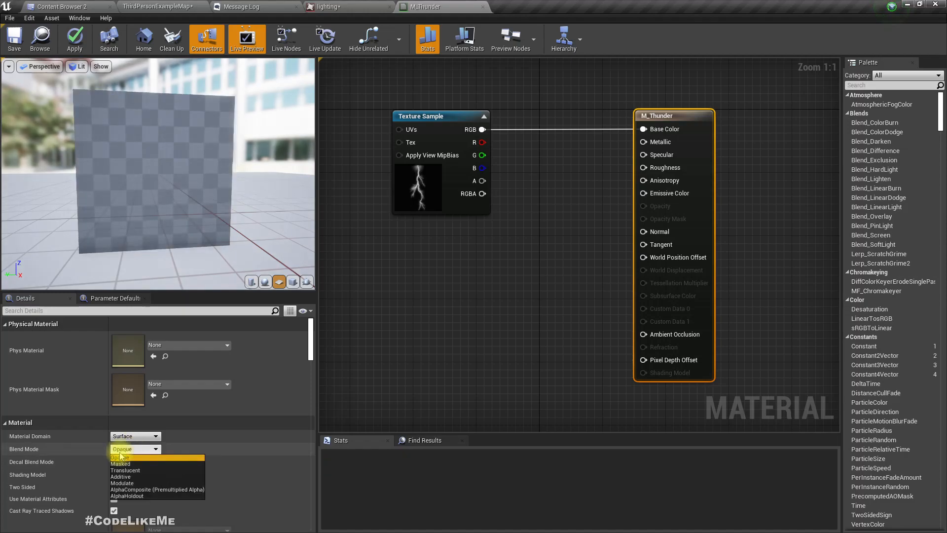
click(120, 452)
click(132, 475)
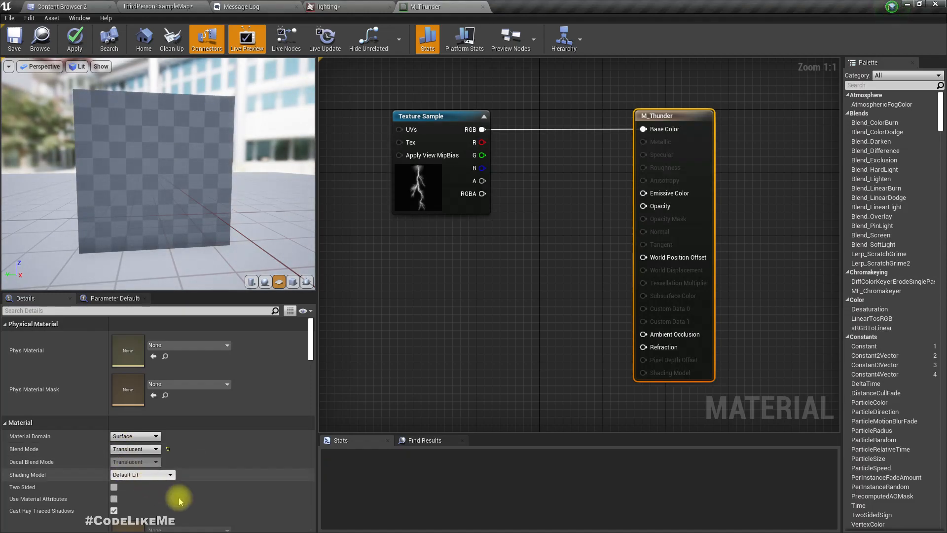
click(137, 476)
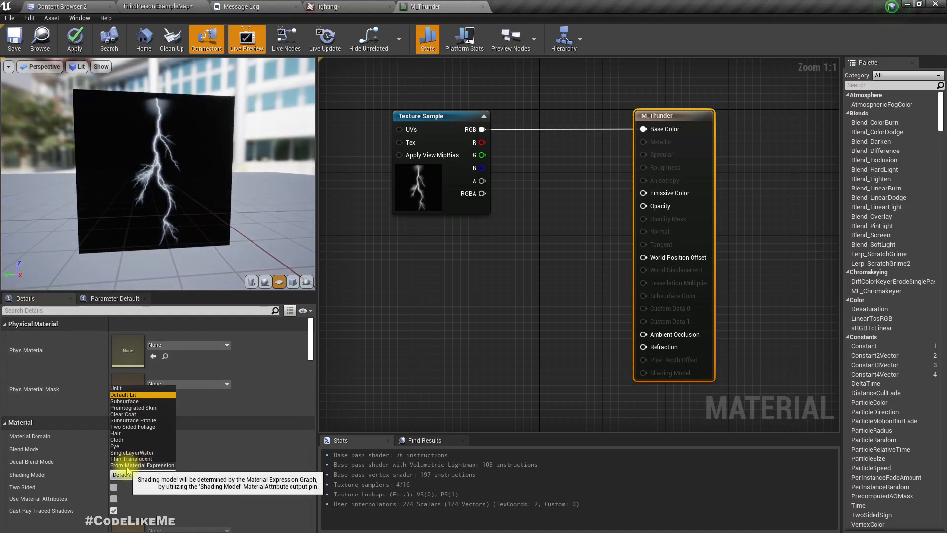
click(116, 388)
Step: Connect the Texture Sample's RGB to Emissive Color and R to Opacity, then apply the material and check the bolt in the level
drag(689, 137, 738, 134)
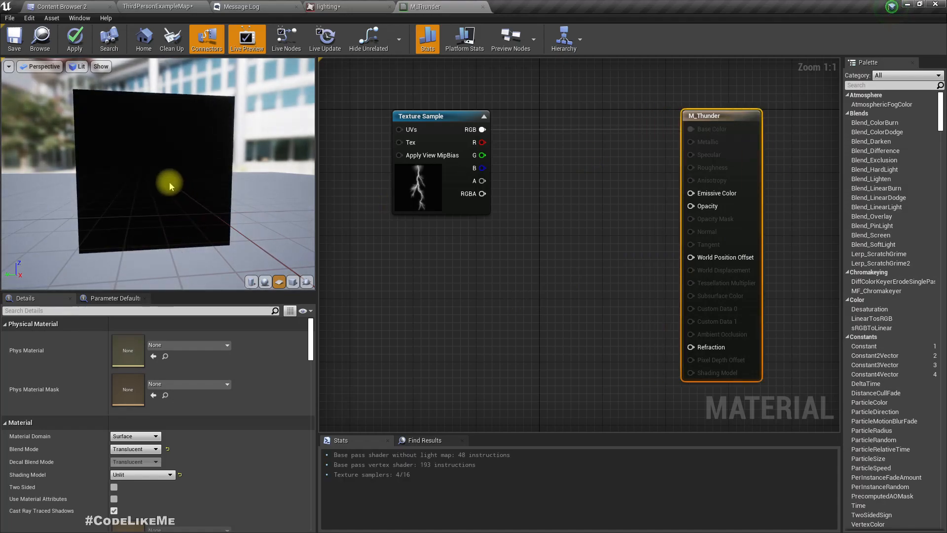
mouse_move(691, 193)
mouse_down()
mouse_move(531, 155)
mouse_move(486, 133)
mouse_move(567, 197)
mouse_move(478, 127)
mouse_move(709, 212)
mouse_move(698, 206)
mouse_up()
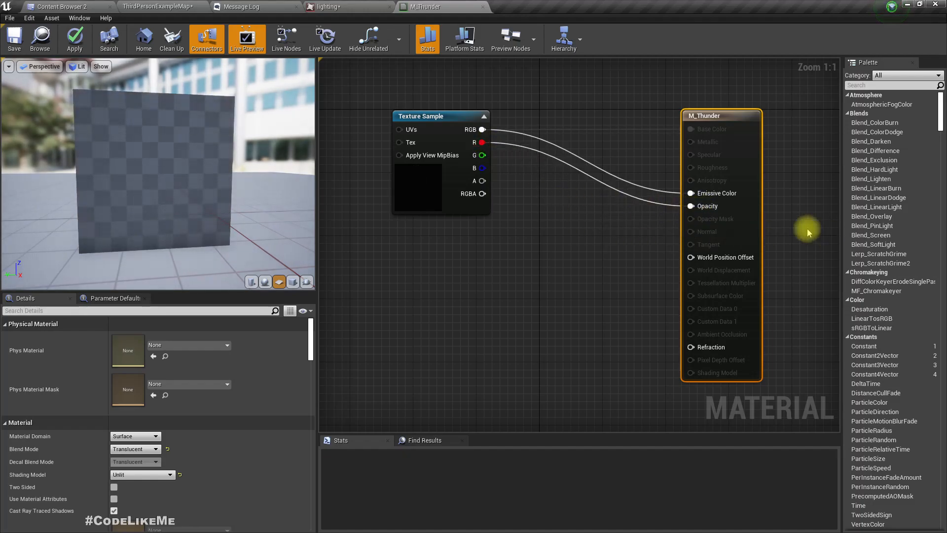
drag(139, 198, 99, 182)
click(75, 40)
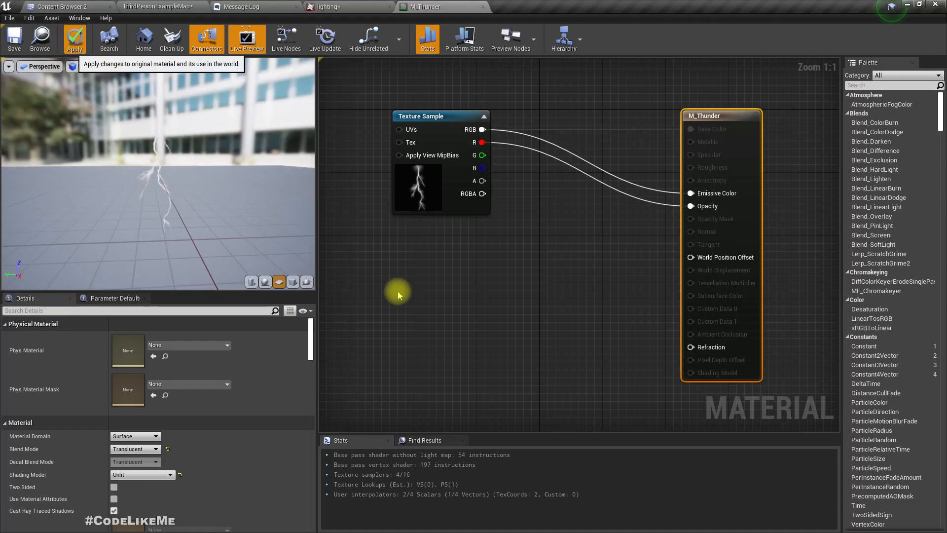
click(188, 6)
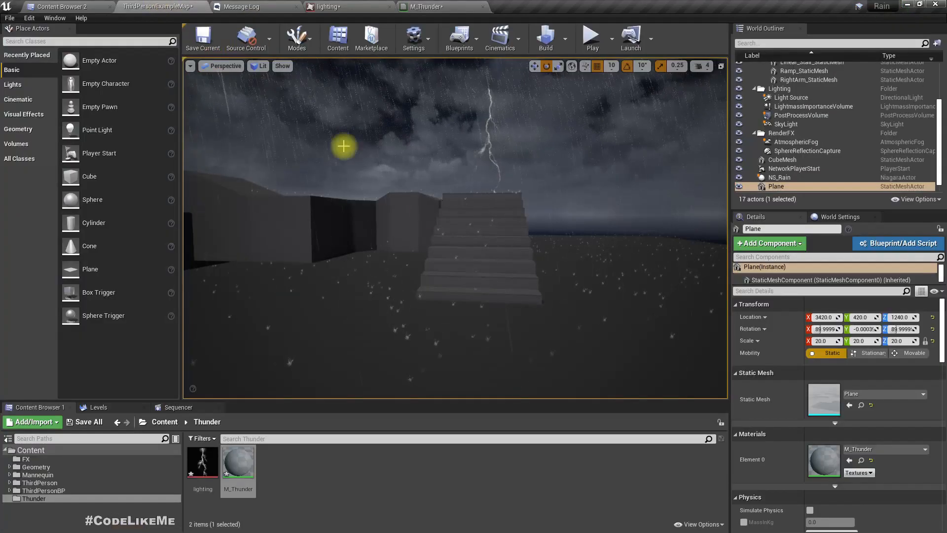
right_drag(485, 264, 485, 264)
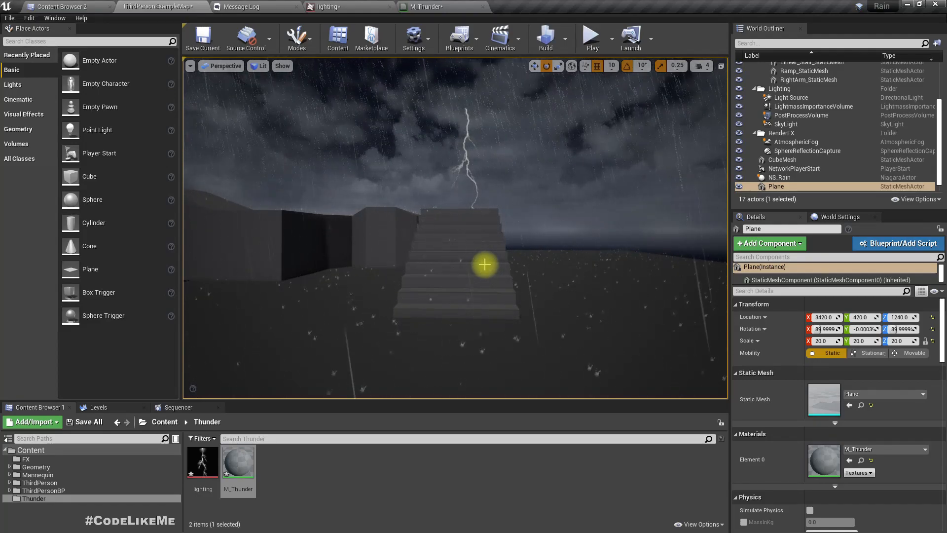
mouse_move(449, 259)
right_down()
mouse_move(448, 277)
mouse_move(449, 227)
mouse_move(445, 268)
right_up()
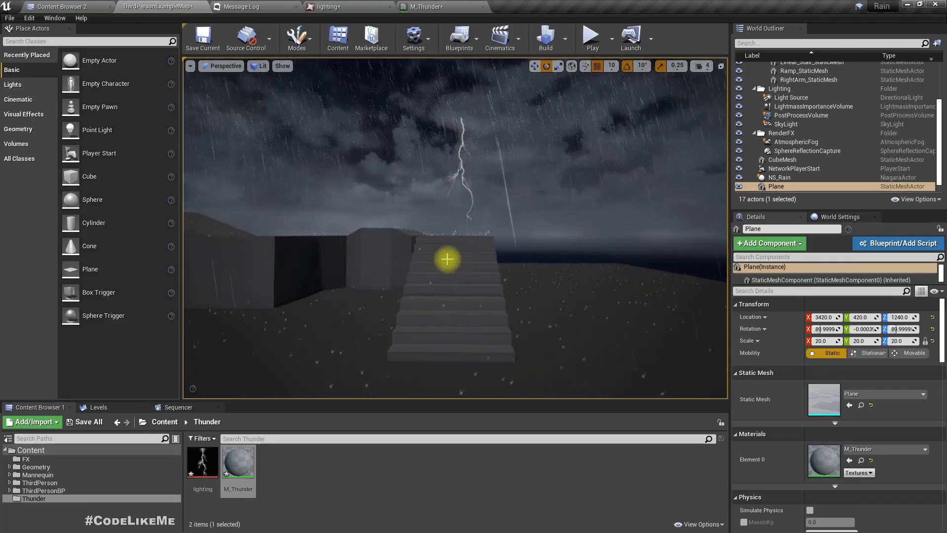
Step: Insert a Multiply node in M_Thunder between the Texture Sample's RGB output and Emissive Color
click(469, 6)
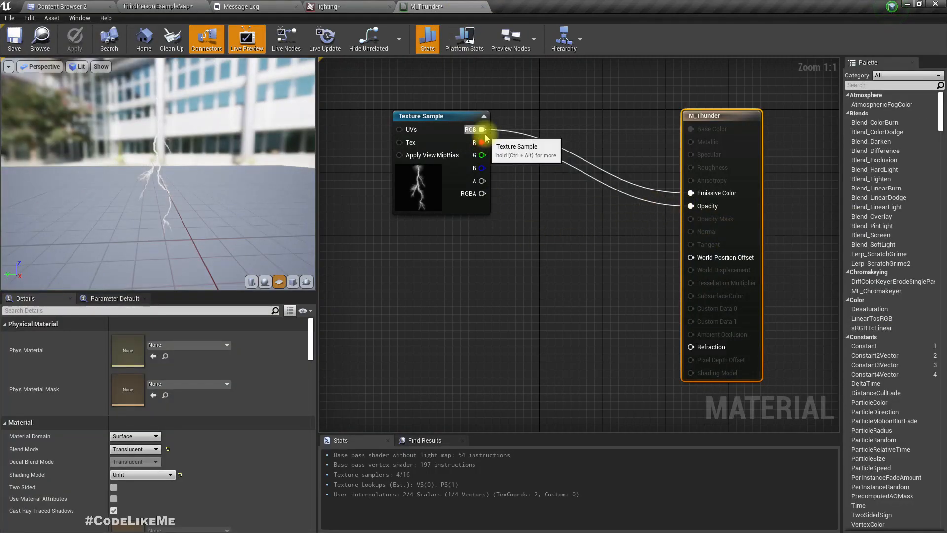
drag(482, 129, 554, 248)
text(*)
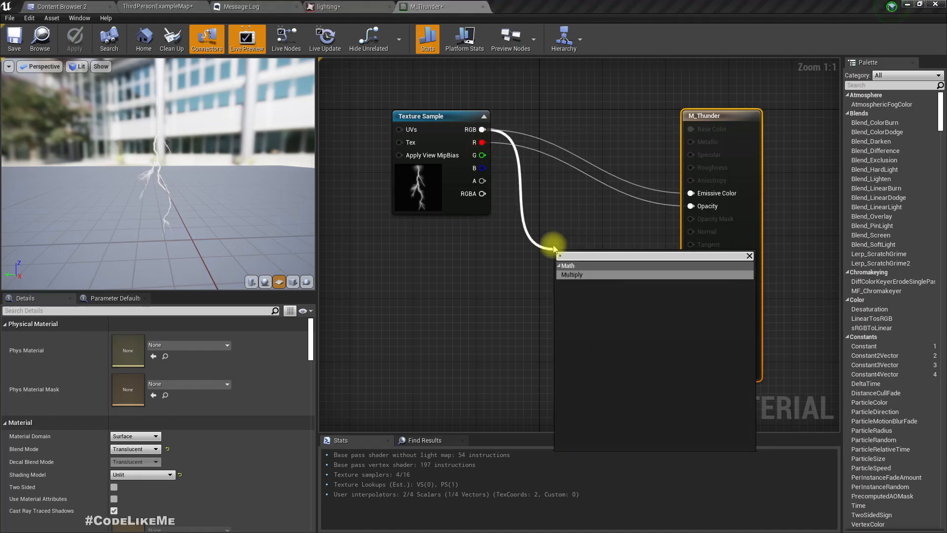
key(Return)
drag(602, 268, 703, 195)
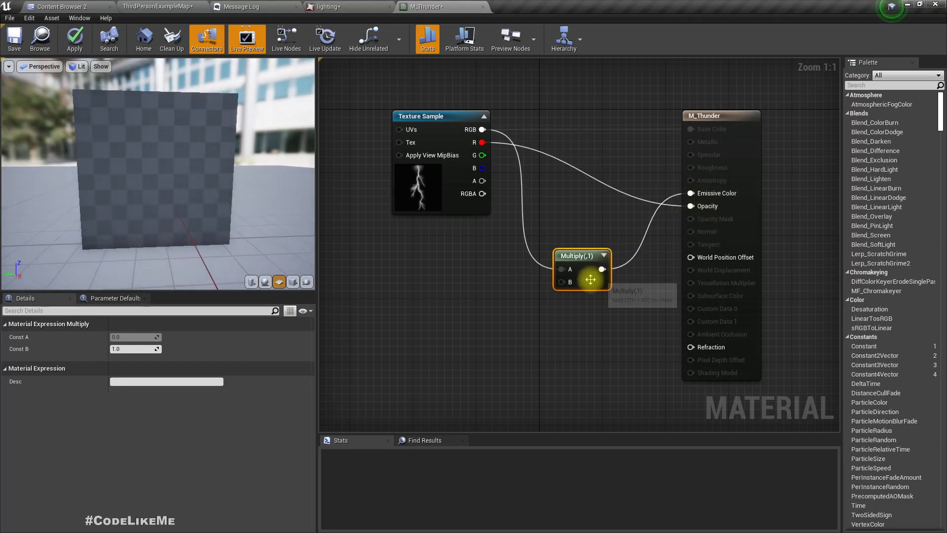
Step: Promote the Multiply node's B input to a parameter named emission with a default value of 5, and apply the material
right_click(564, 282)
click(596, 302)
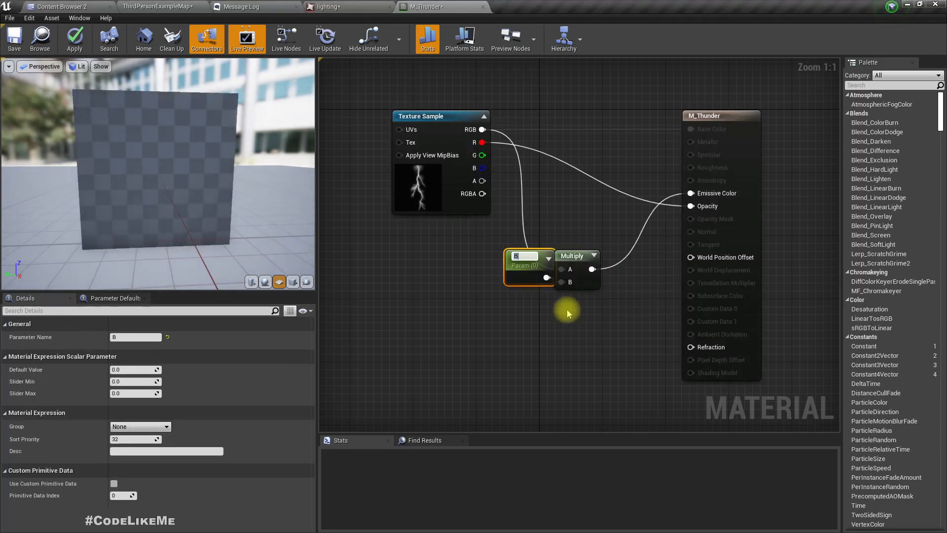
text(emission)
key(Return)
drag(519, 272, 412, 275)
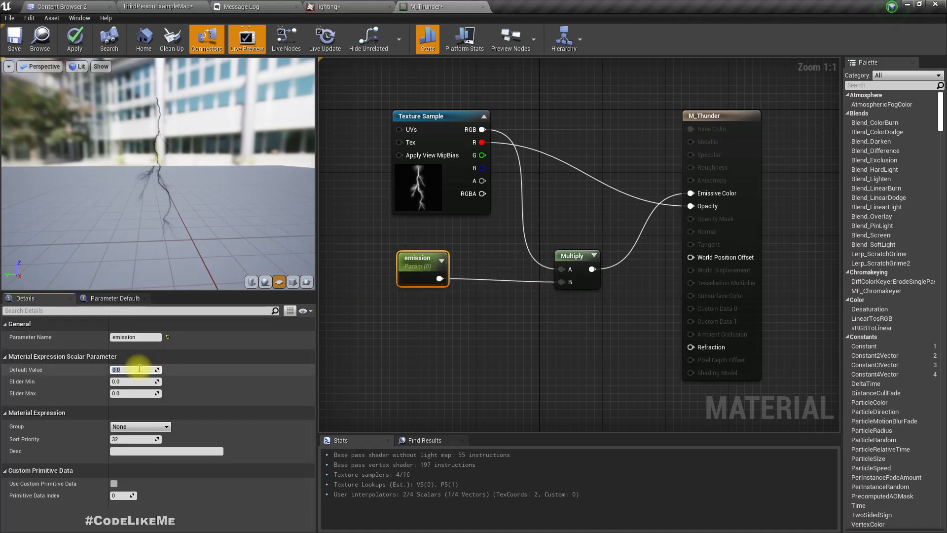
text(5)
key(Return)
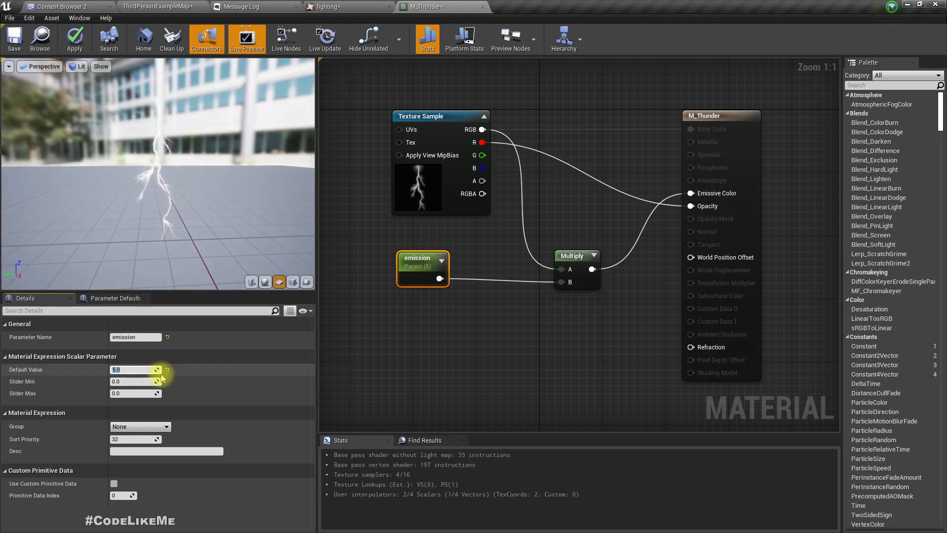
click(74, 39)
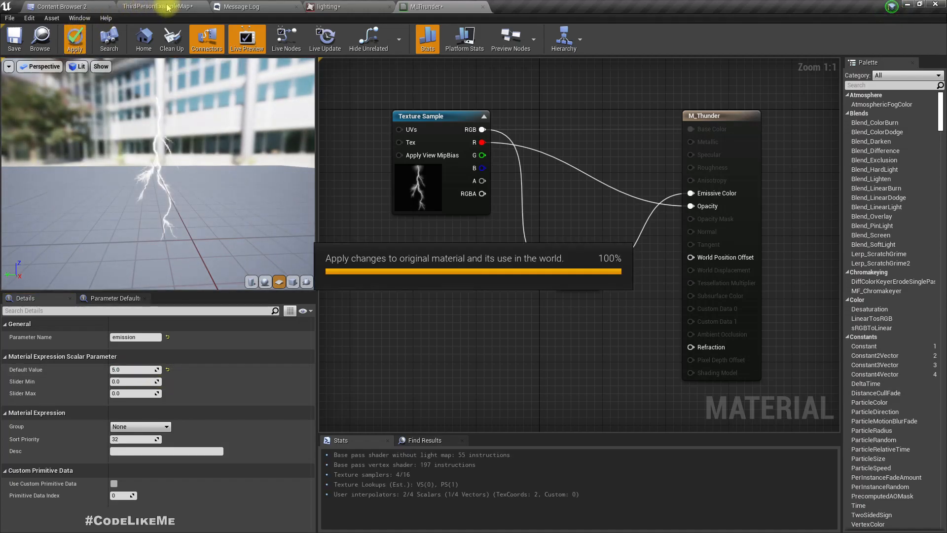
click(158, 6)
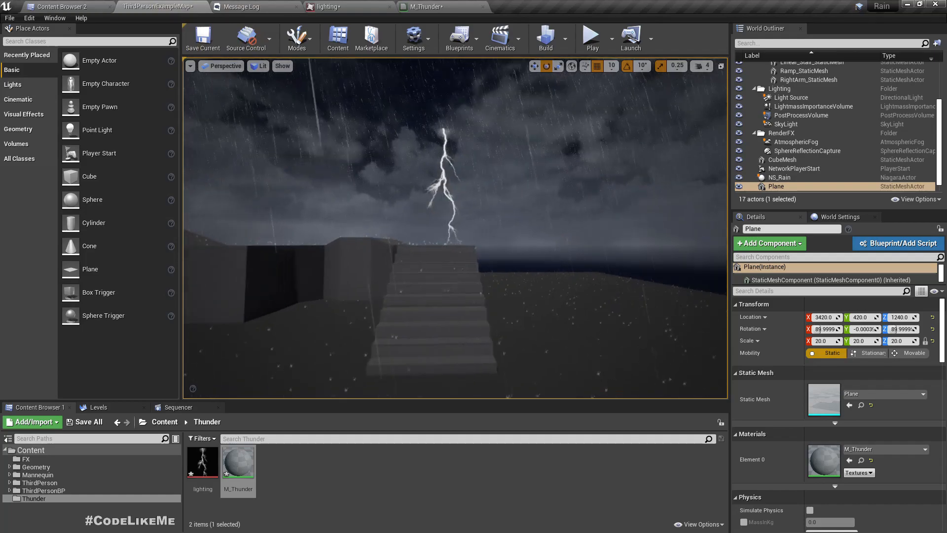
Step: Float the material editor over the level, raise the emission parameter's default to about 8.4, apply it, and dock the editor again
drag(434, 6, 841, 129)
click(198, 7)
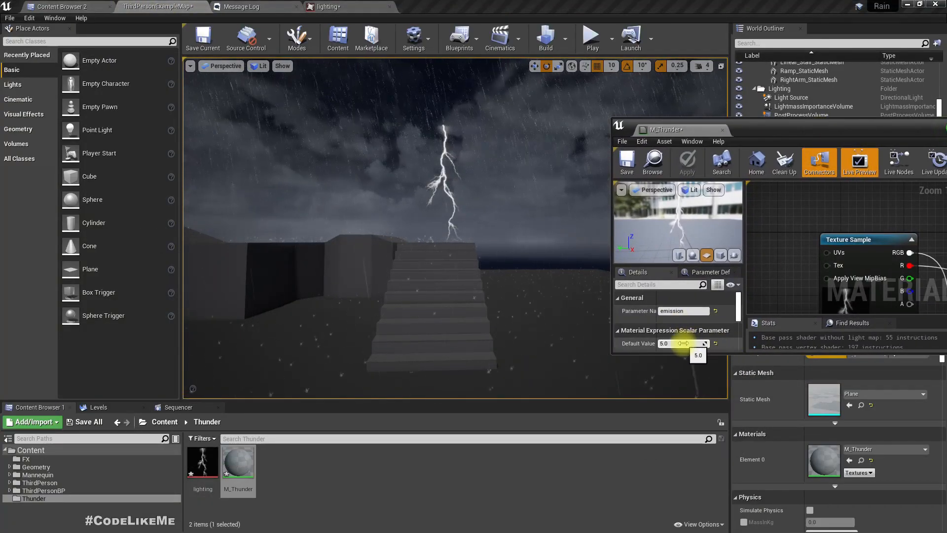
mouse_move(690, 343)
mouse_down()
mouse_move(769, 343)
mouse_move(691, 344)
mouse_up()
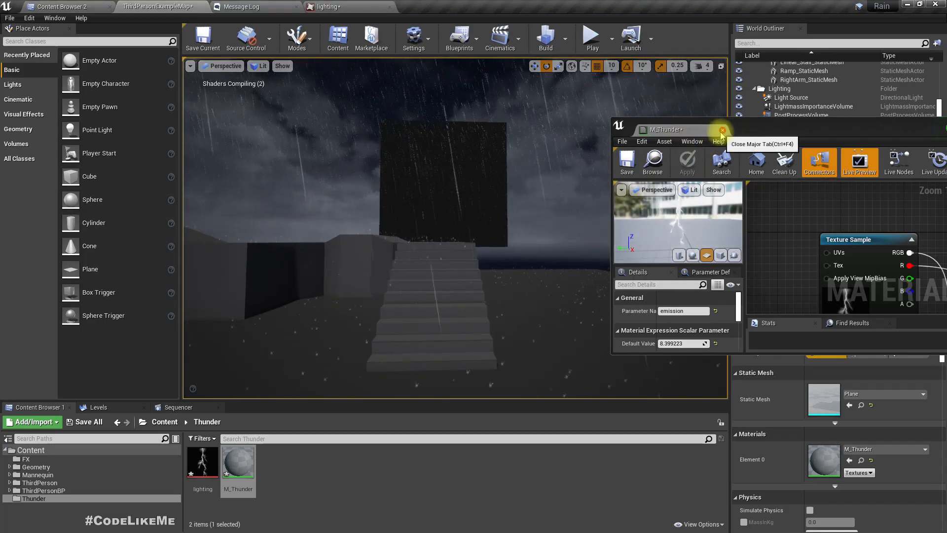
drag(682, 136, 434, 6)
Step: Review the lighting texture, switch to Photoshop, and draw a white-to-black radial gradient on Layer 1 centred at the bolt's upper end
click(328, 7)
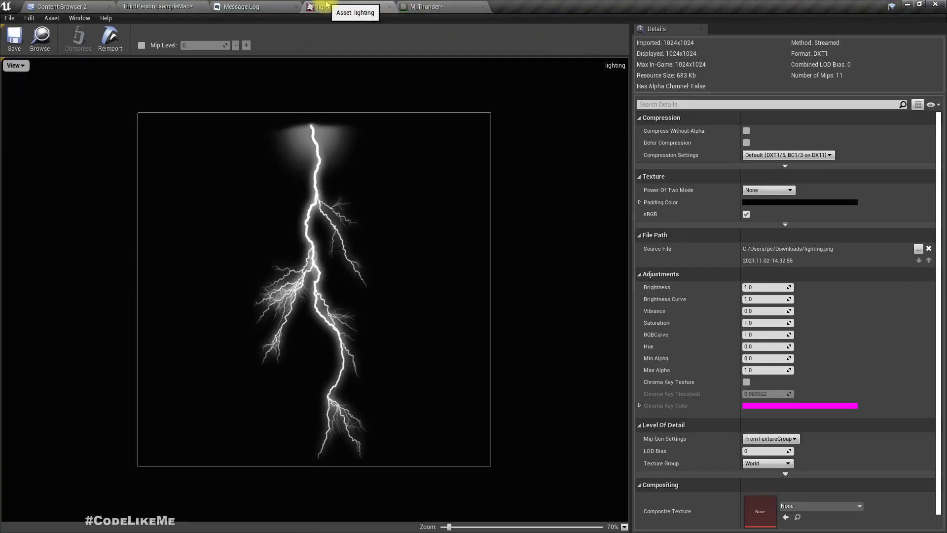
click(192, 6)
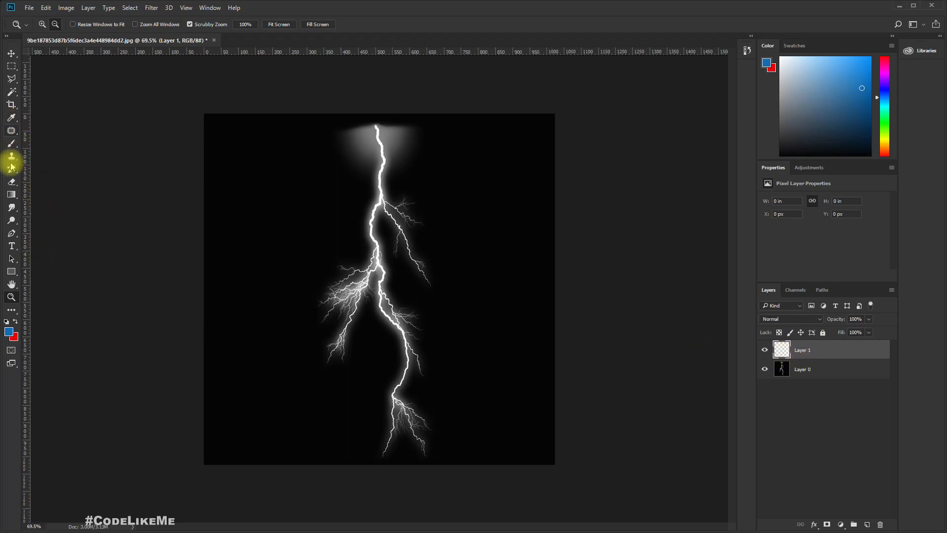
click(11, 194)
click(106, 25)
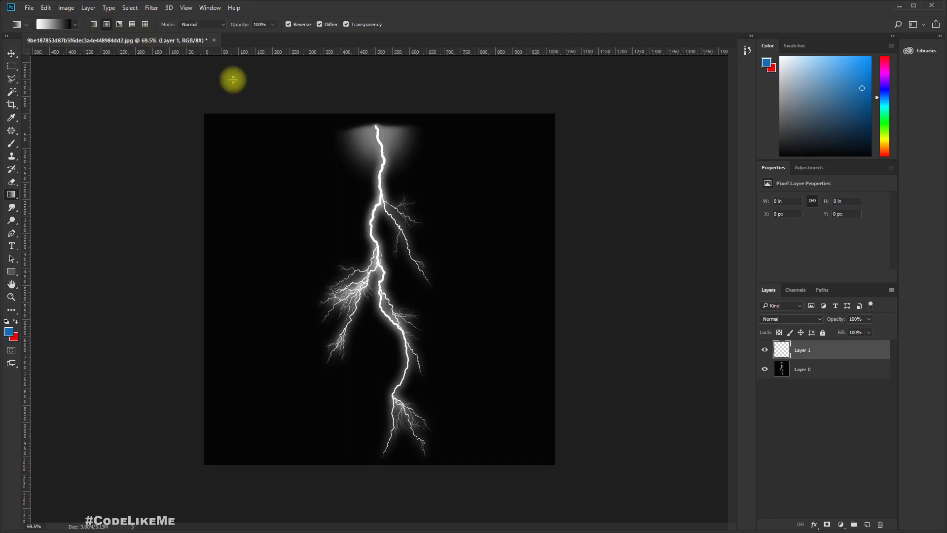
drag(381, 131, 385, 365)
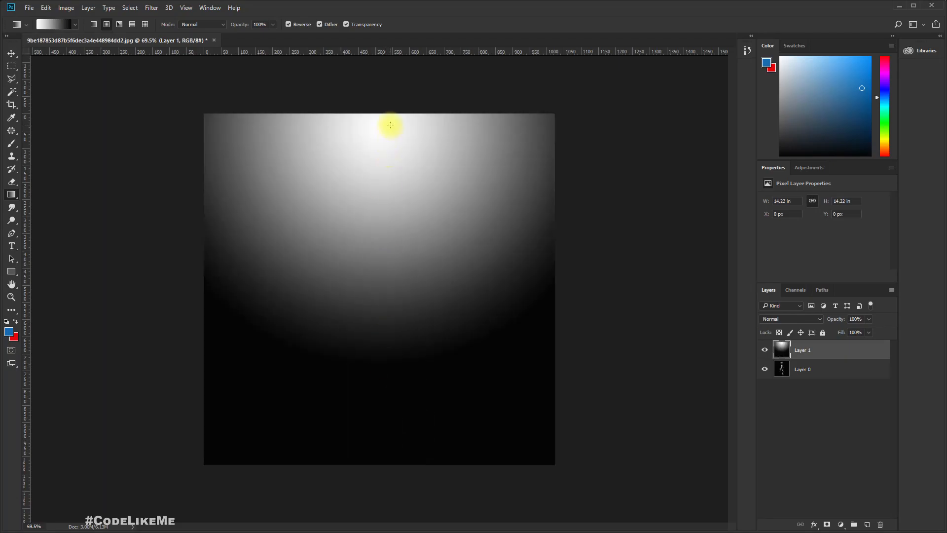
drag(380, 222, 381, 454)
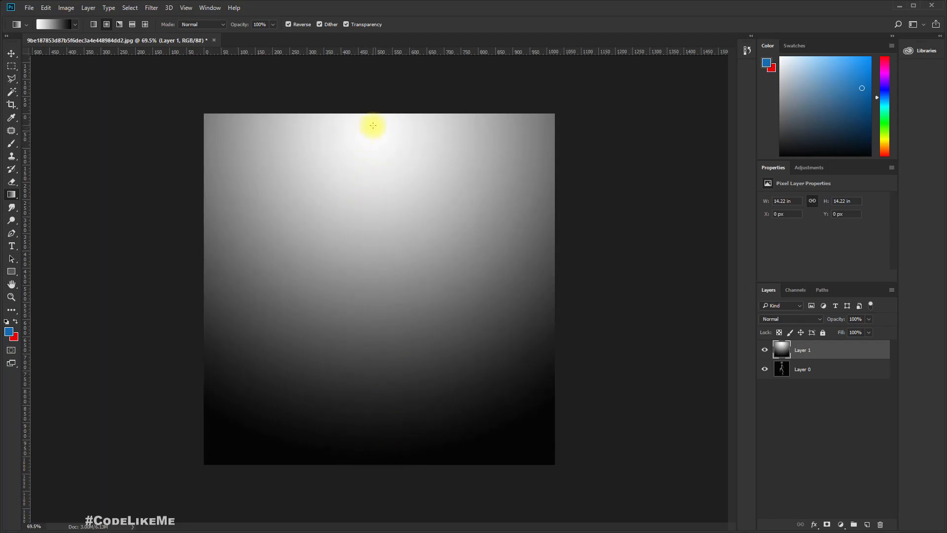
drag(375, 213, 374, 212)
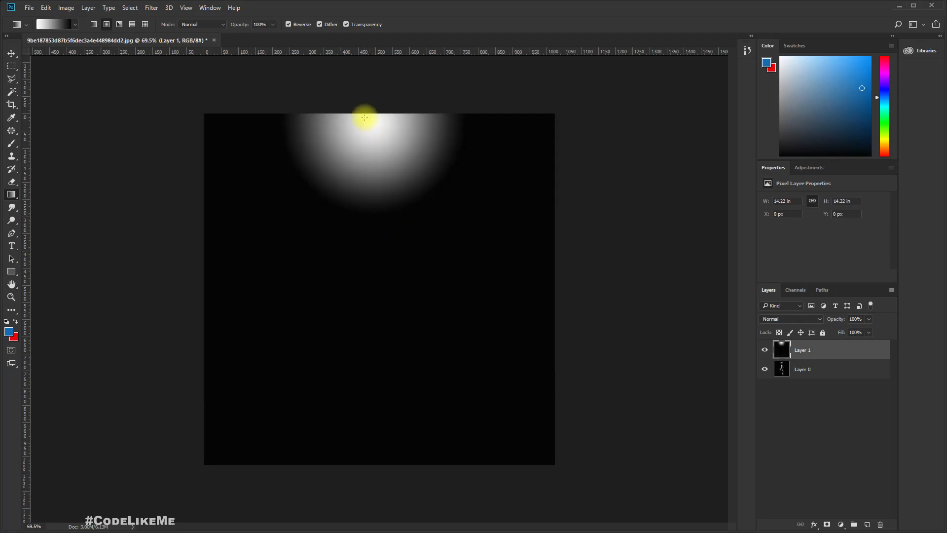
Step: Place vertical guides at about 312 px and 700 px on either side of the bolt, hiding Layer 1 meanwhile
click(765, 351)
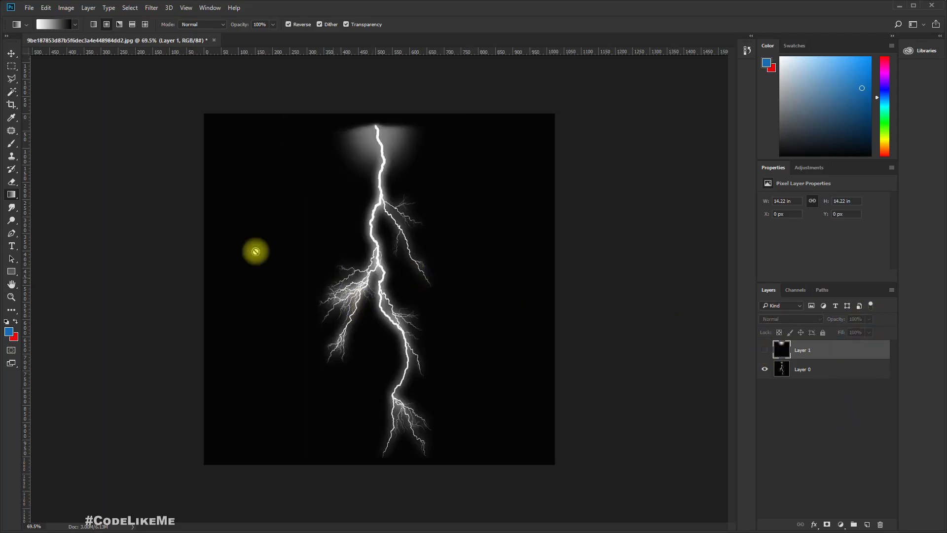
drag(26, 207, 311, 218)
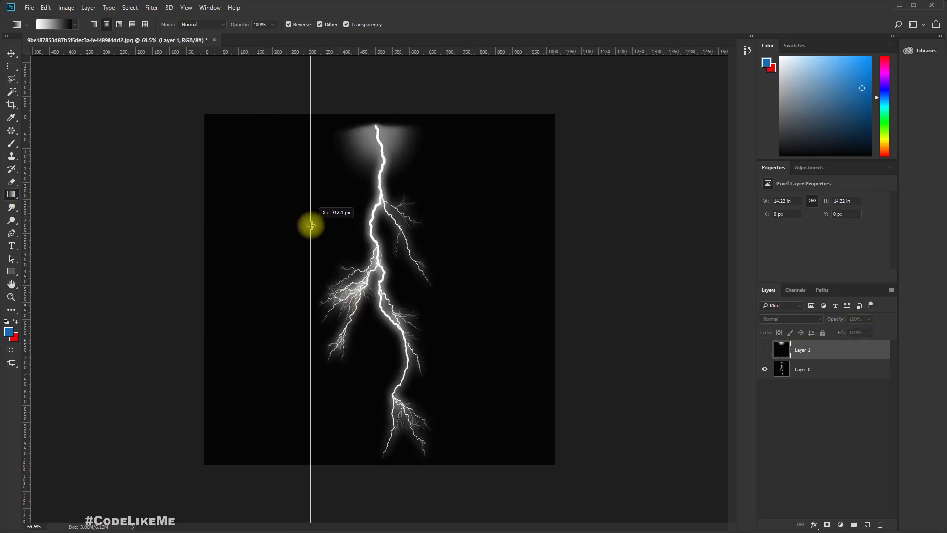
drag(28, 166, 446, 229)
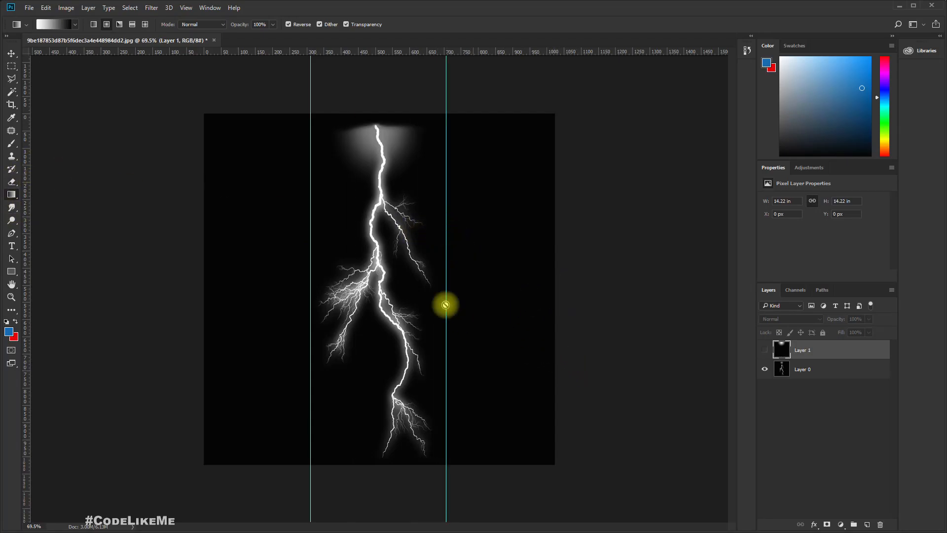
click(764, 349)
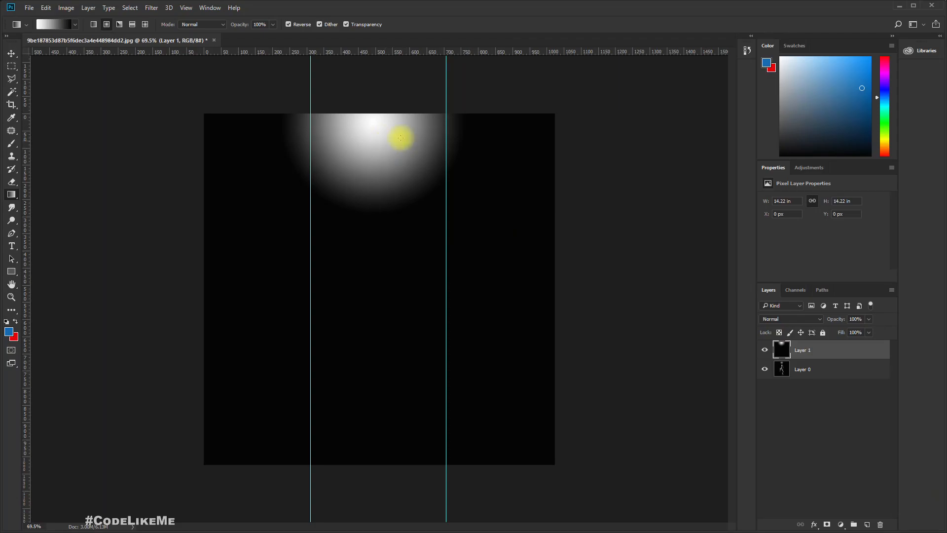
Step: Redraw Layer 1's radial gradient larger, from the upper edge to mid-canvas, and narrow the layer to 44.34% width about its centre
drag(372, 116, 374, 318)
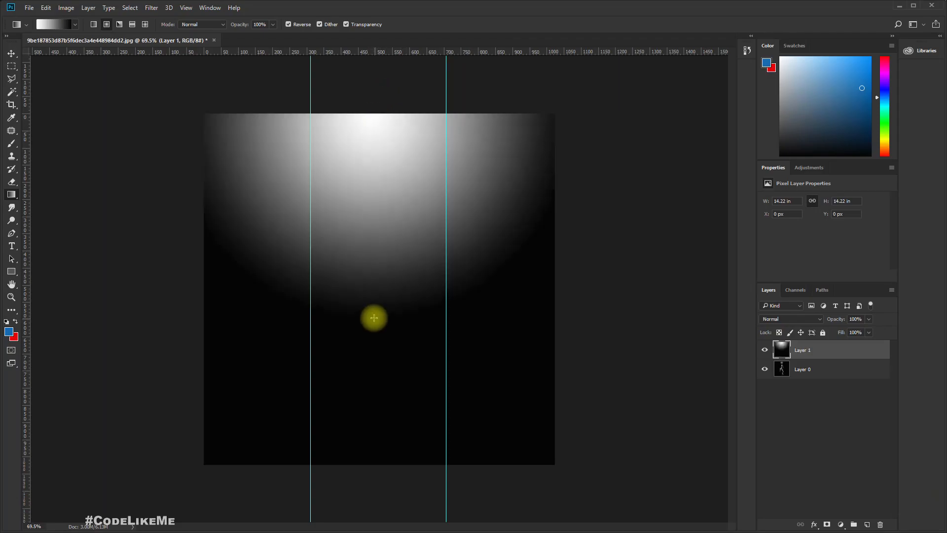
key(ctrl+t)
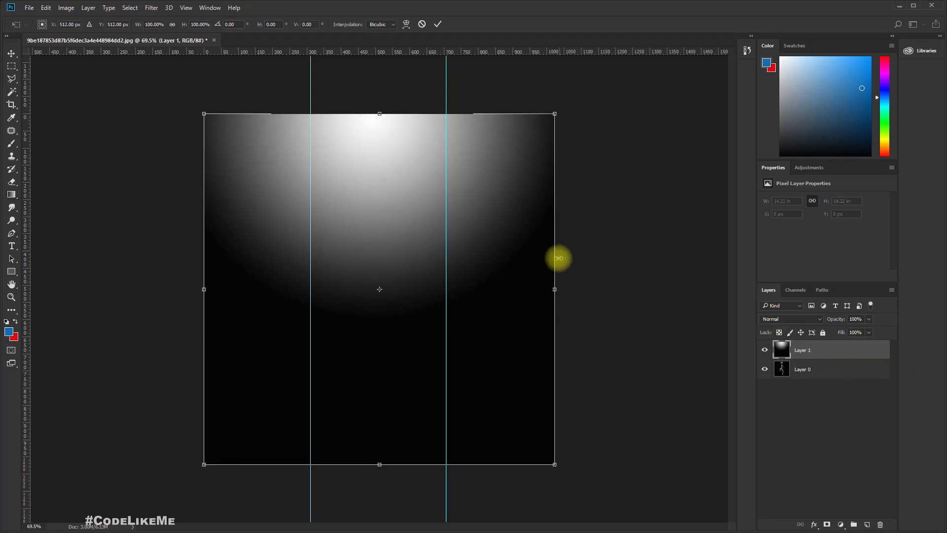
alt+drag(554, 289, 455, 289)
drag(455, 288, 456, 288)
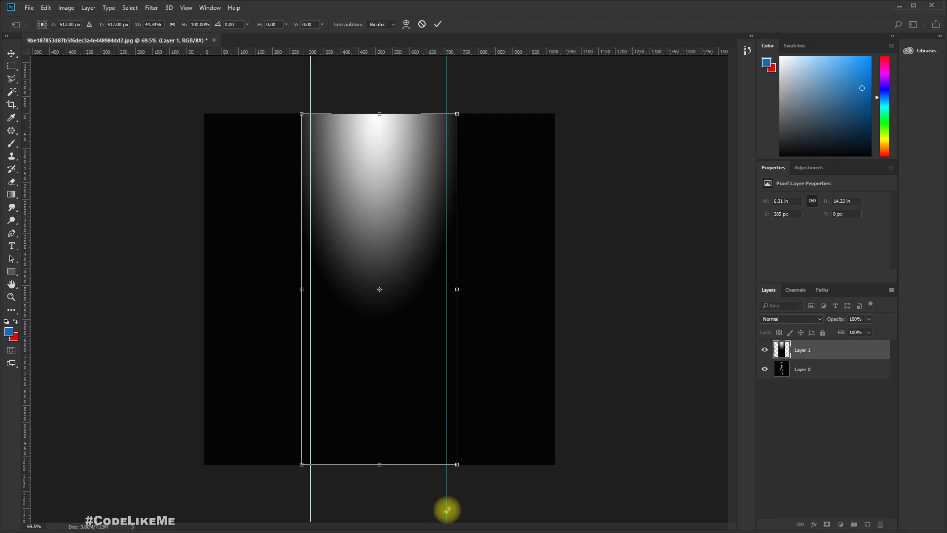
key(g)
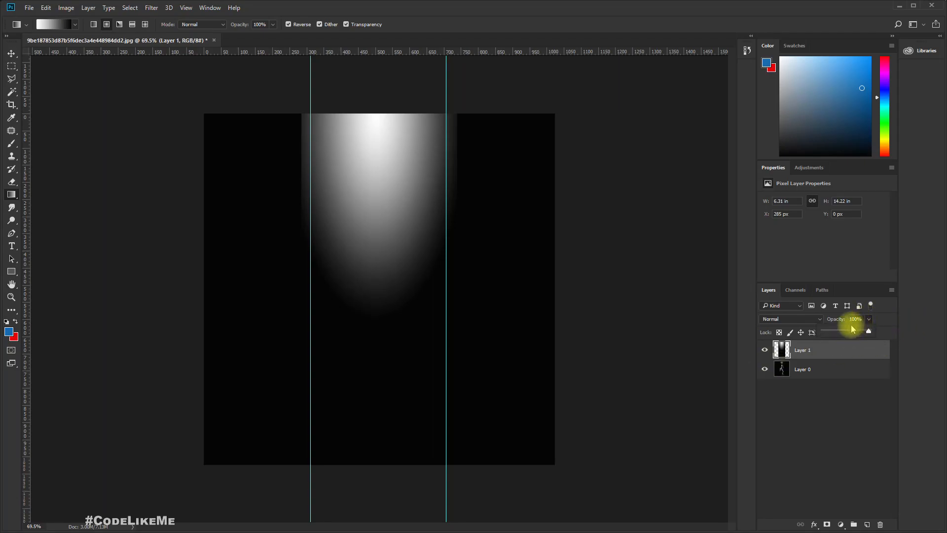
Step: Preview Layer 1 over the bolt at 53% opacity, restore it to 100%, and hide Layer 0
drag(858, 327, 848, 333)
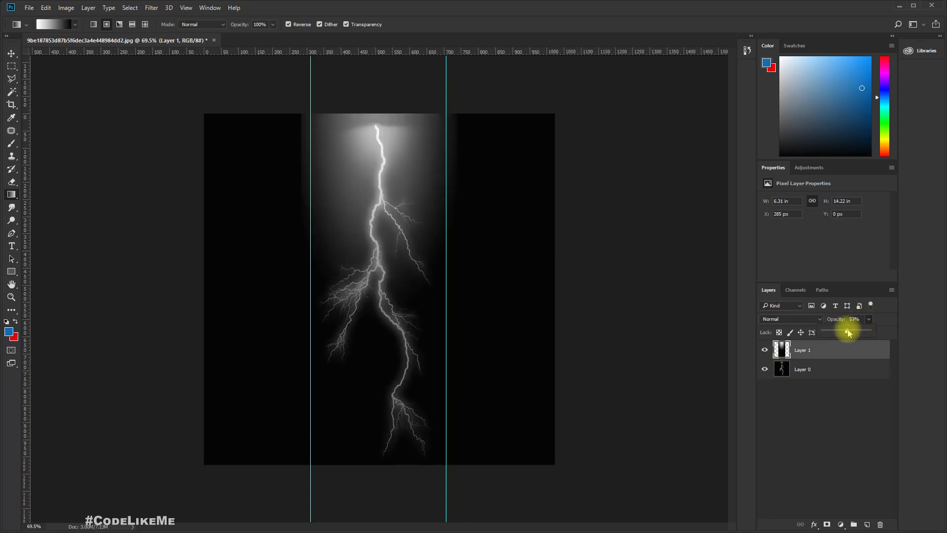
drag(848, 333, 885, 326)
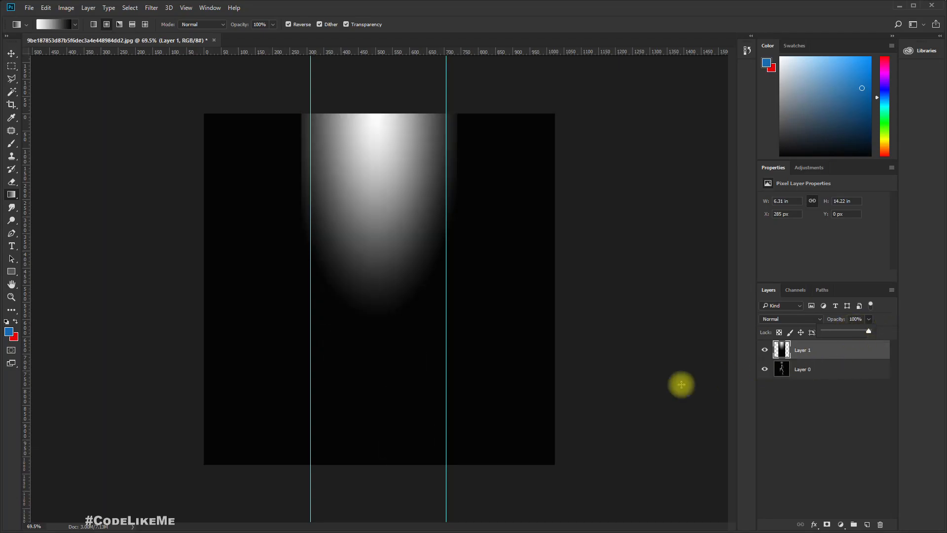
click(772, 370)
click(766, 370)
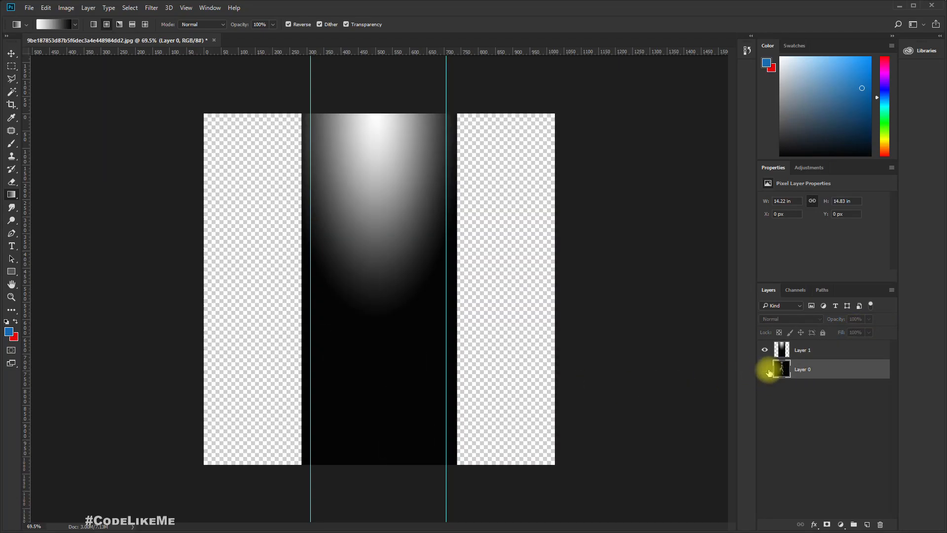
Step: Save the gradient image as mask.png in Downloads, replacing the existing file
key(ctrl+shift+s)
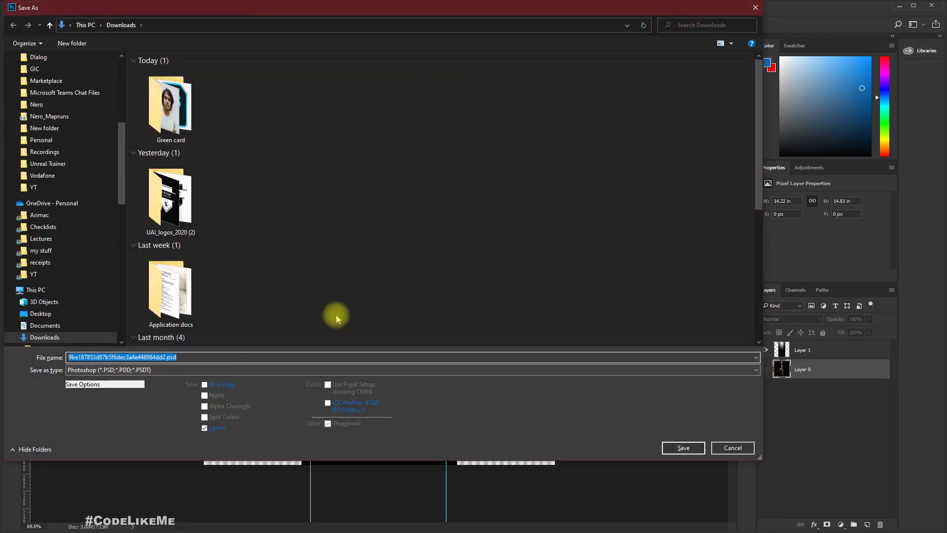
text(mask)
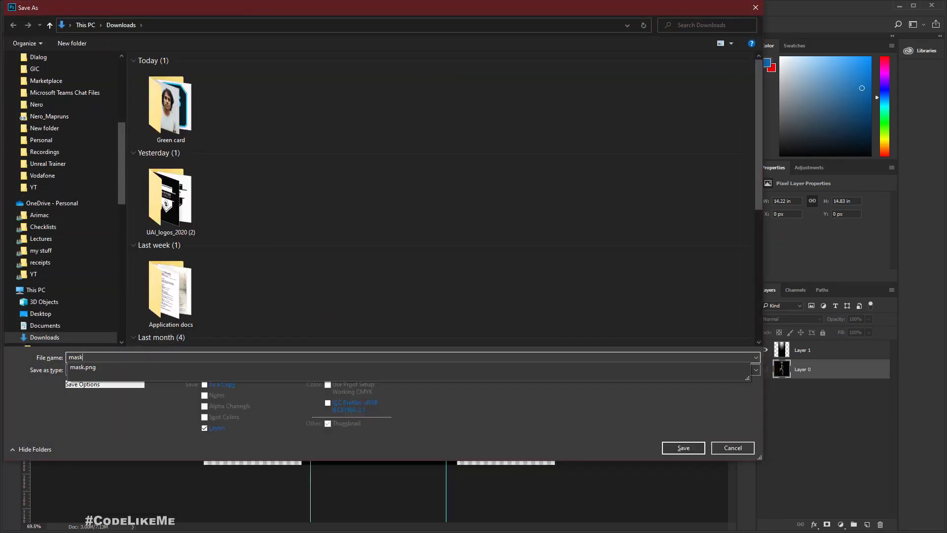
click(121, 368)
click(675, 449)
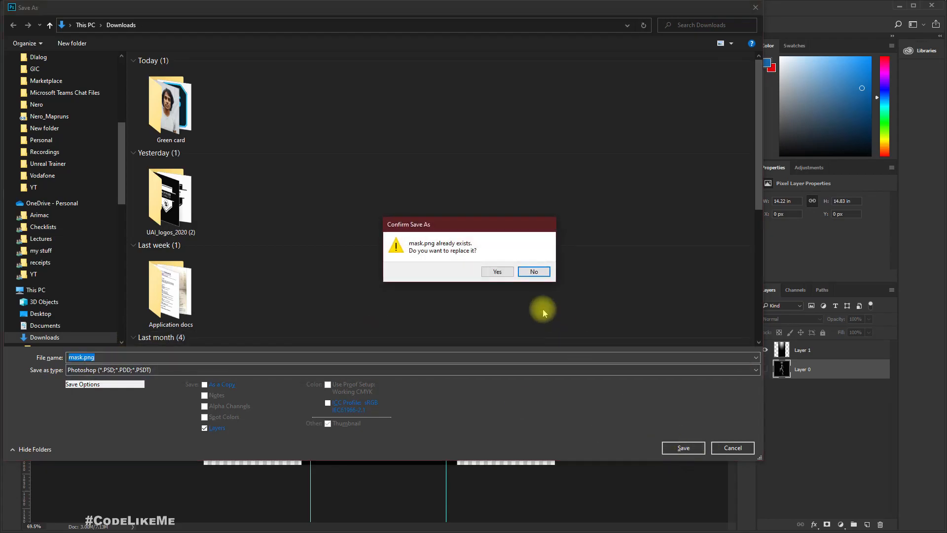
click(497, 271)
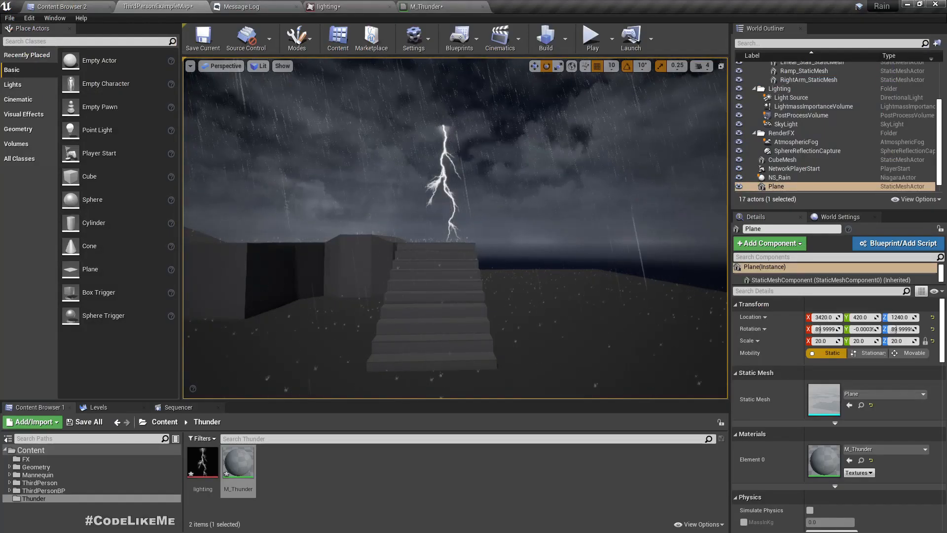
Step: Switch to Unreal Editor, import mask.png into the Thunder folder, and check the imported texture
click(221, 473)
drag(221, 472, 301, 466)
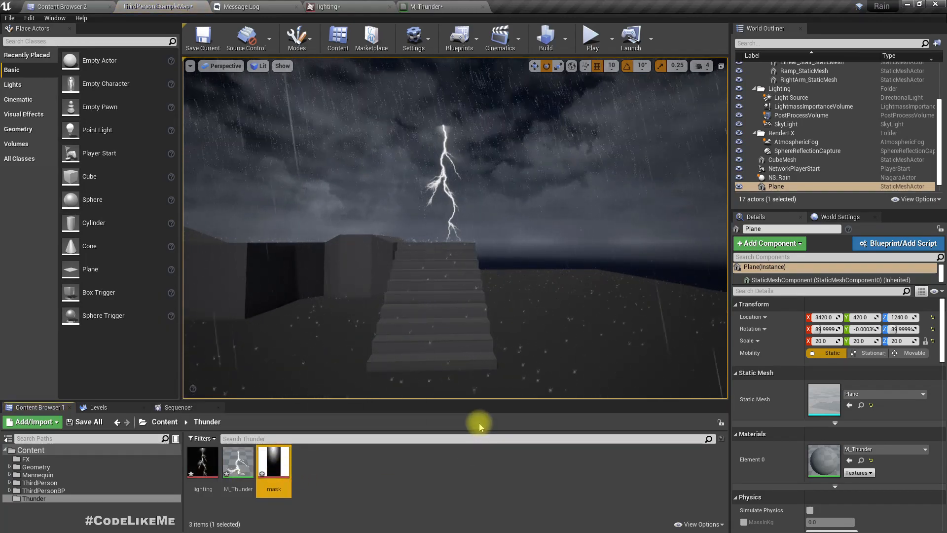
double_click(273, 465)
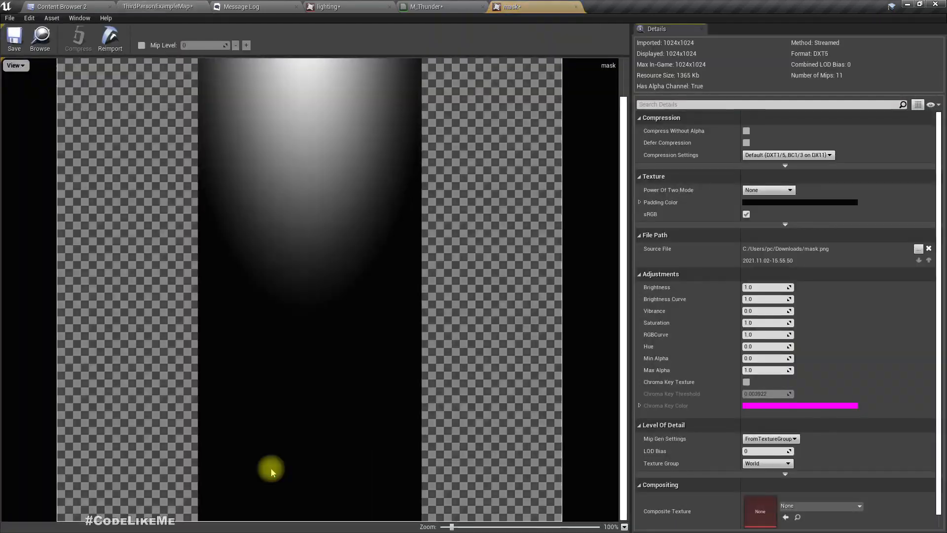
click(575, 6)
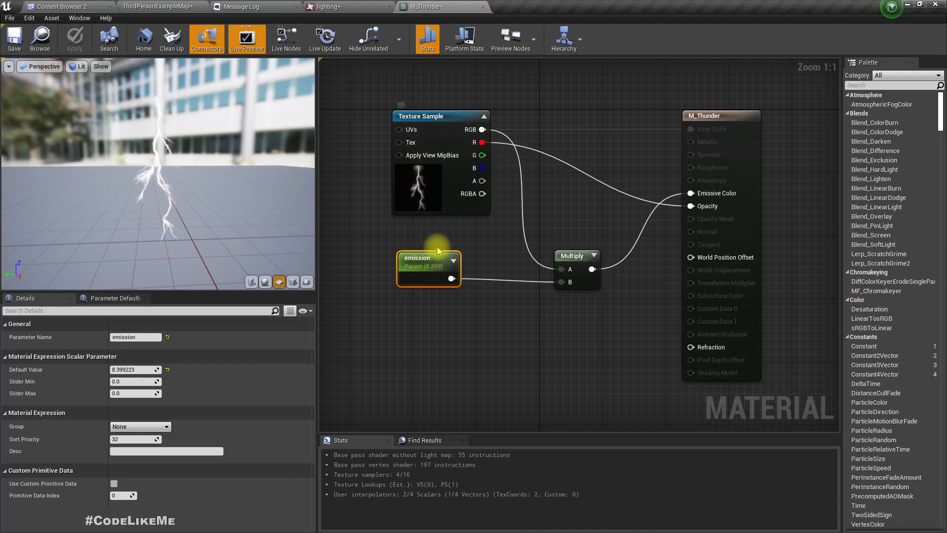
Step: Set the mask texture's X-axis and Y-axis Tiling Method to Clamp and close its editor
click(340, 6)
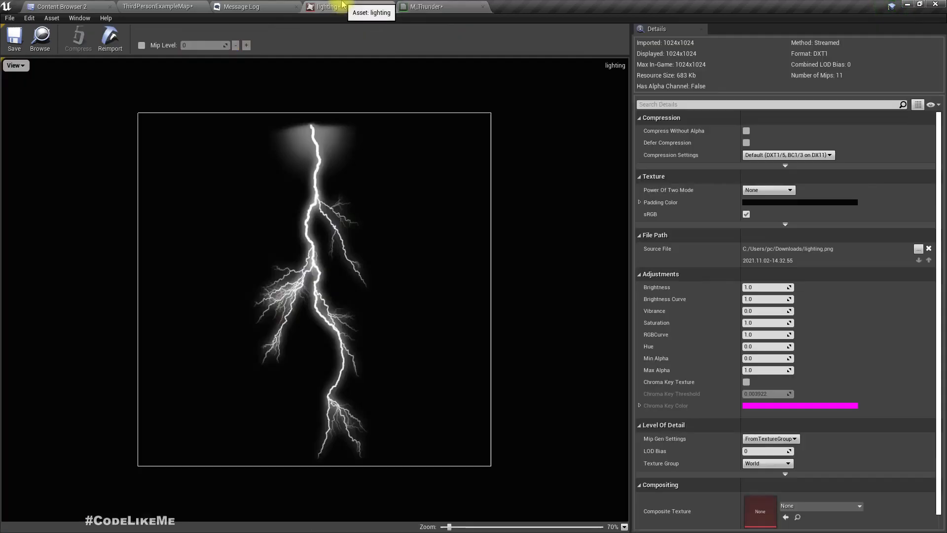
click(177, 6)
double_click(282, 462)
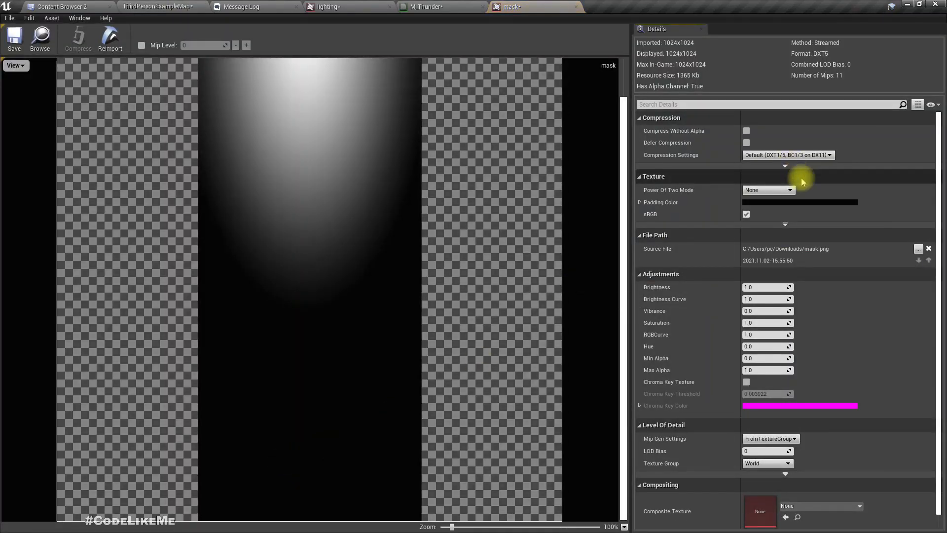
scroll(781, 218, down, 1)
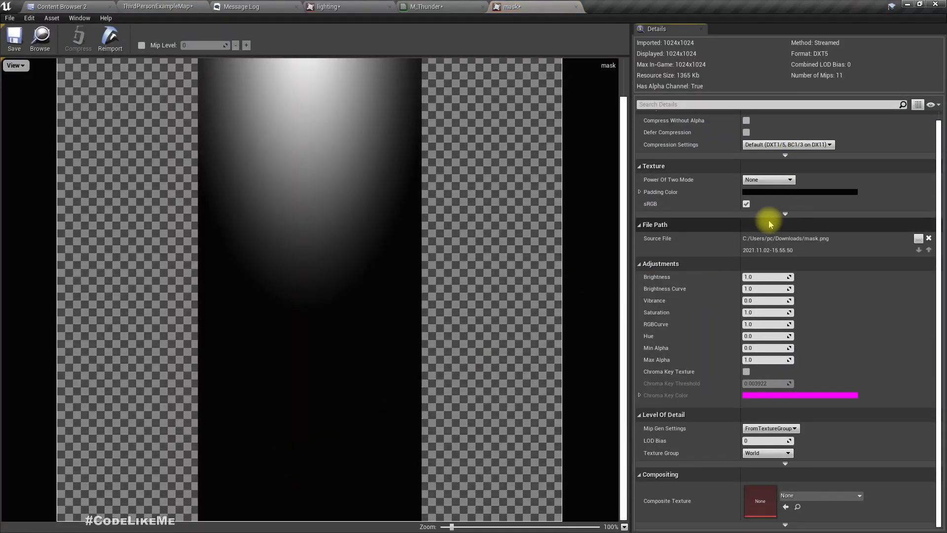
click(785, 214)
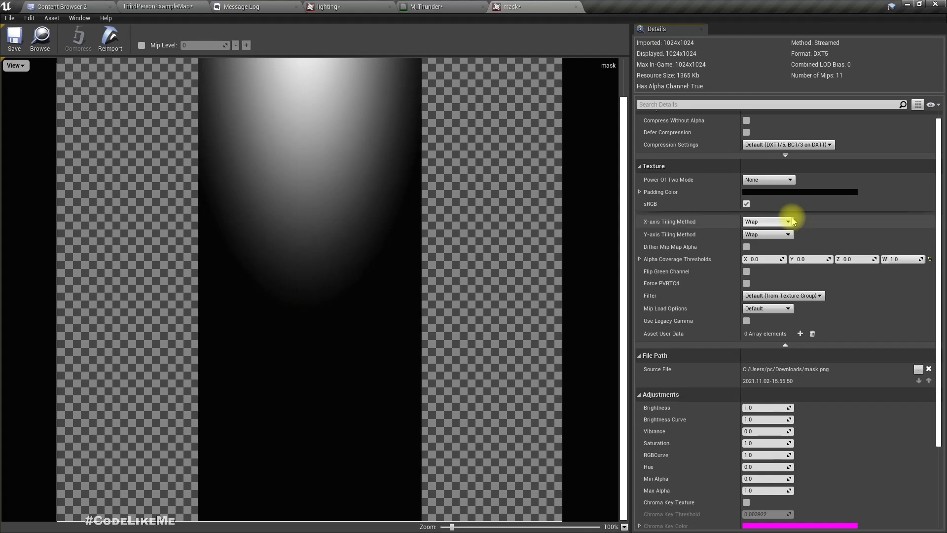
click(758, 223)
click(750, 237)
click(753, 235)
click(752, 249)
scroll(354, 232, down, 4)
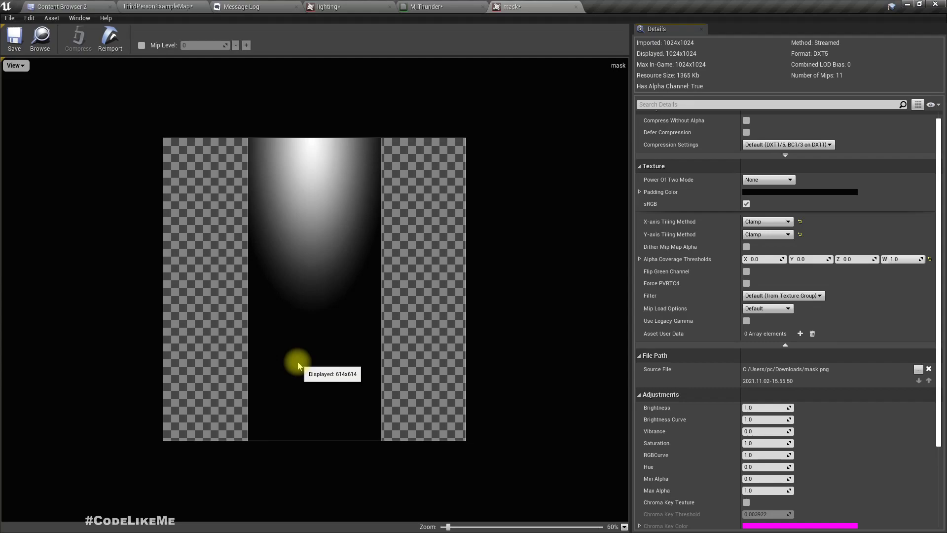
click(577, 7)
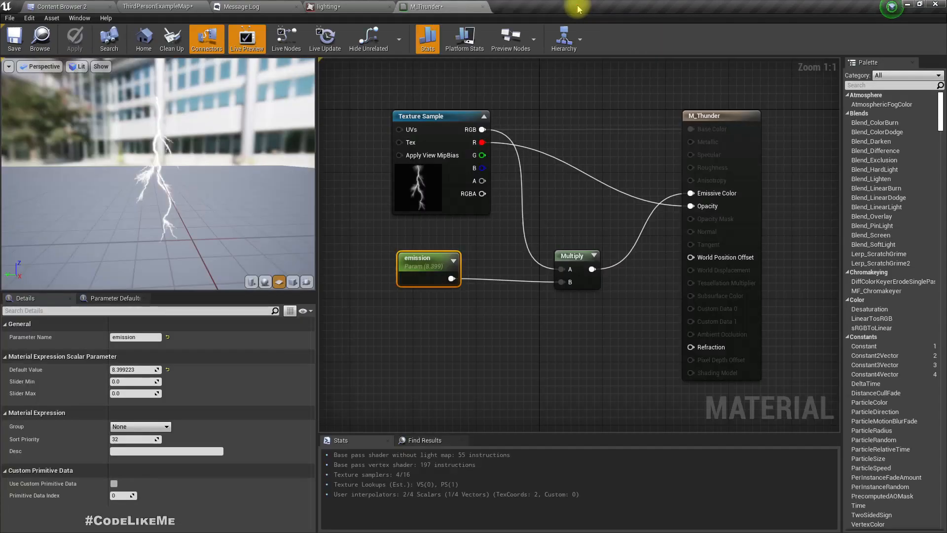
Step: Add the mask texture to the M_Thunder graph as a Texture Sample below the emission parameter
click(143, 5)
drag(274, 462, 394, 352)
right_drag(526, 318, 577, 239)
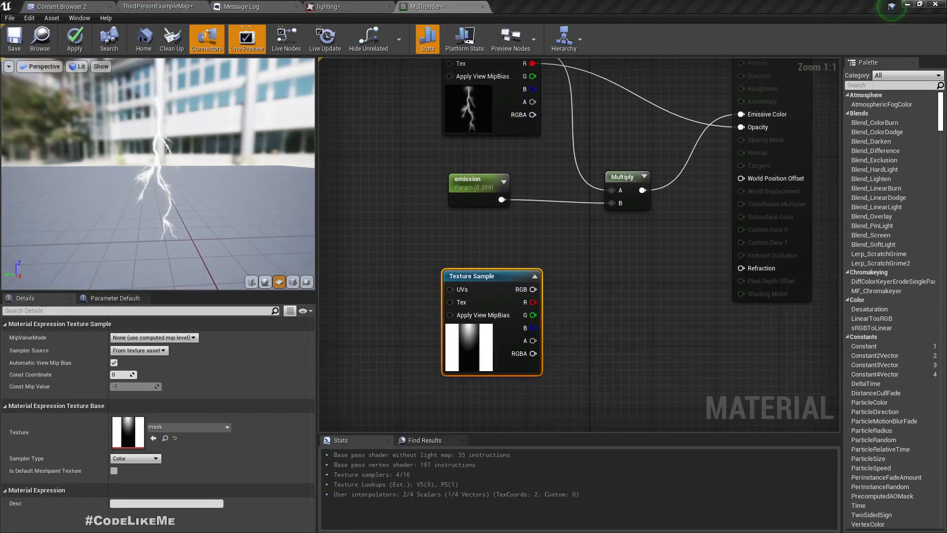
Step: Multiply the lightning texture's R output by the mask's R output, feed the result into Opacity, and check the preview
right_drag(595, 120, 516, 183)
drag(451, 129, 550, 322)
text(*)
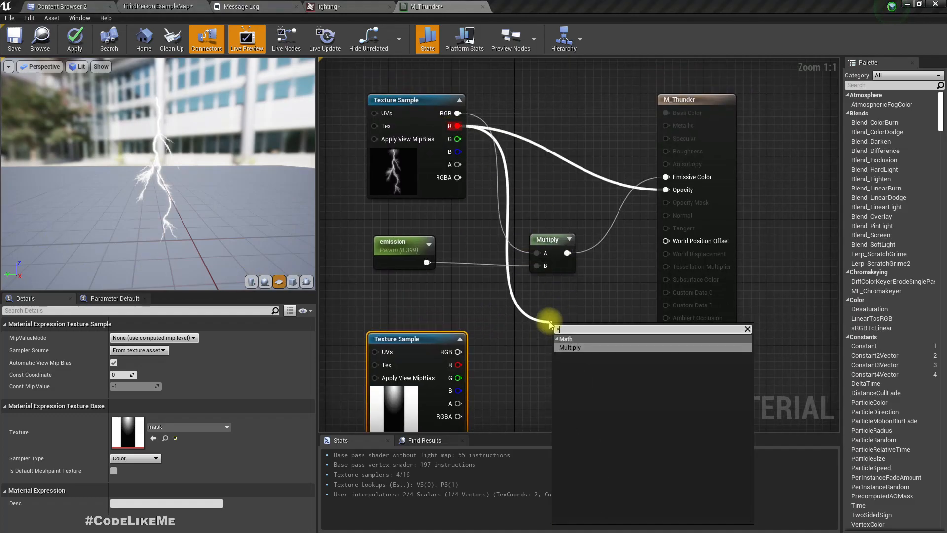
key(Return)
drag(598, 343, 667, 190)
right_drag(490, 376, 482, 334)
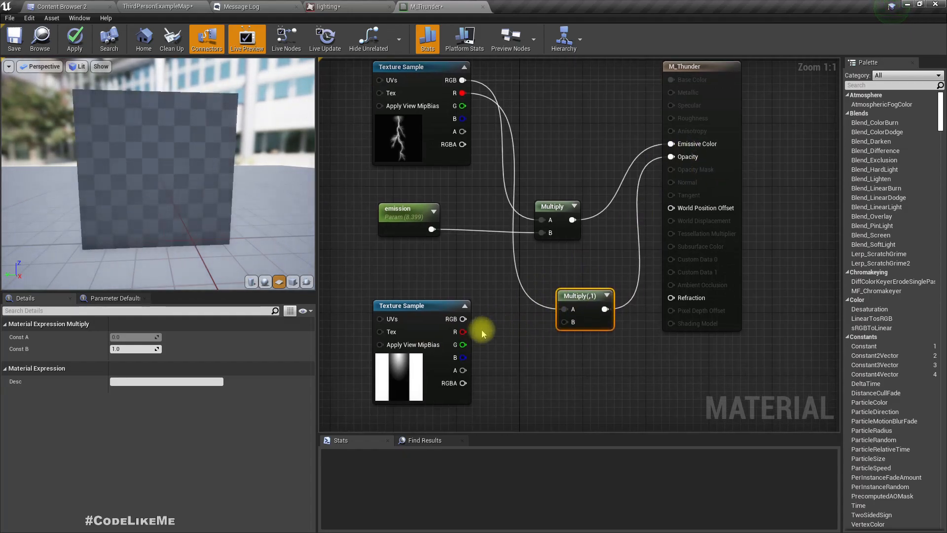
drag(463, 332, 576, 276)
drag(197, 191, 125, 167)
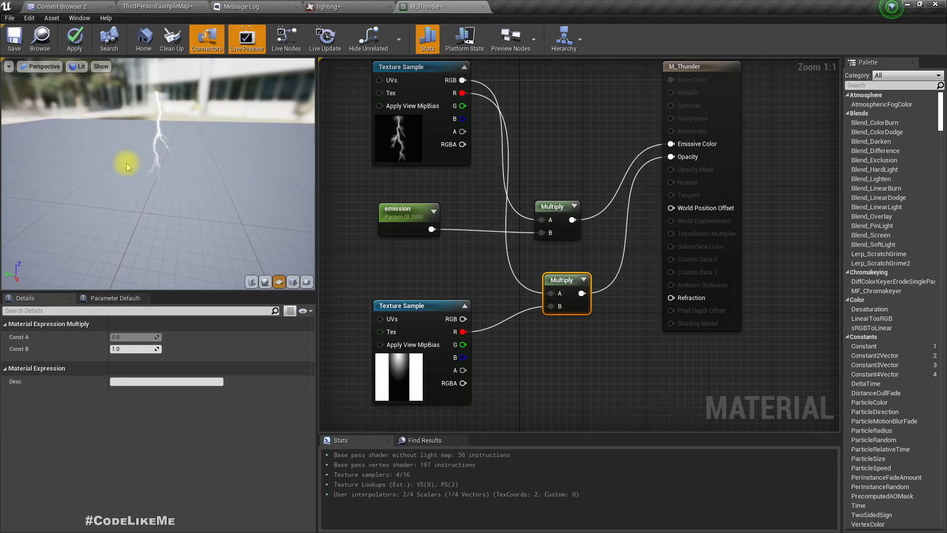
Step: Add a TextureCoordinate node beside the mask Texture Sample's UVs input
right_drag(444, 271, 611, 255)
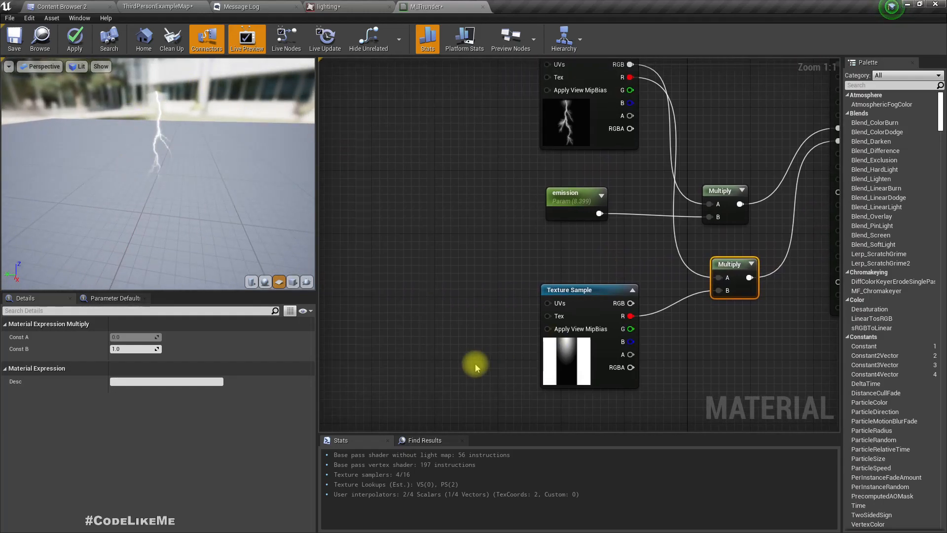
right_drag(477, 339, 507, 348)
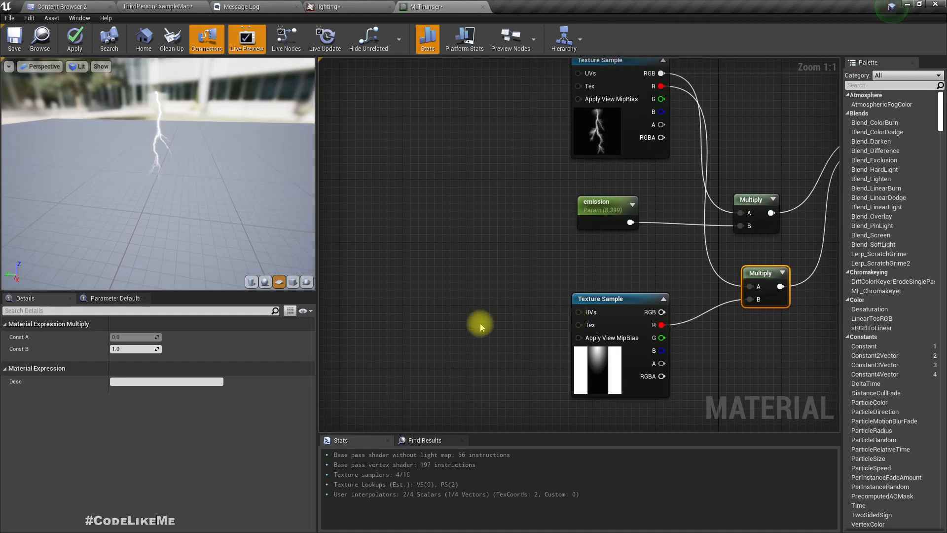
right_click(365, 330)
text(textur)
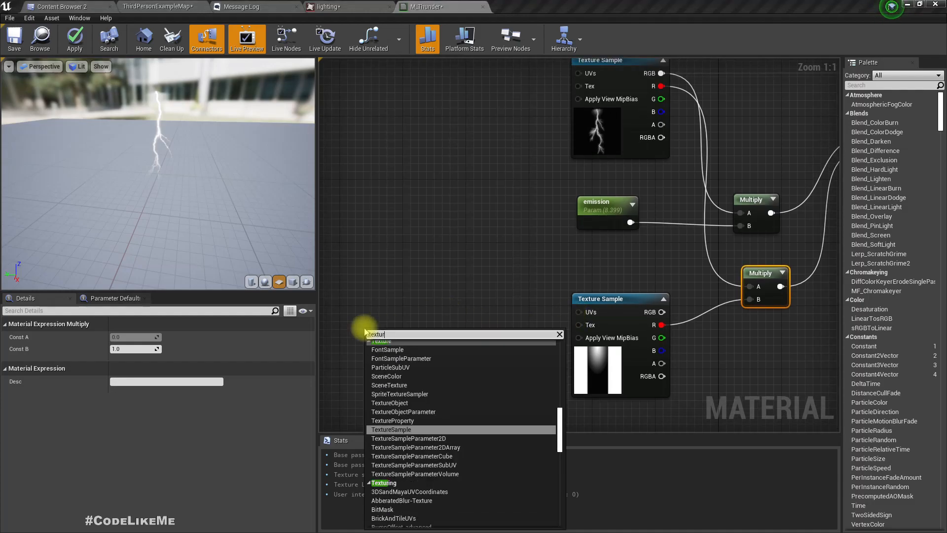
text(ec)
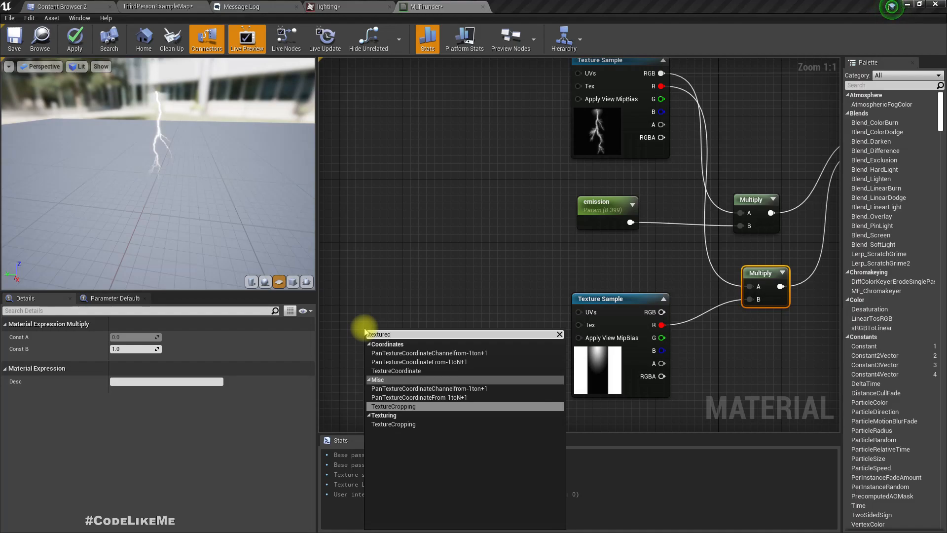
key(Up)
key(Up)
key(Up)
key(Return)
drag(366, 331, 456, 329)
text(appe)
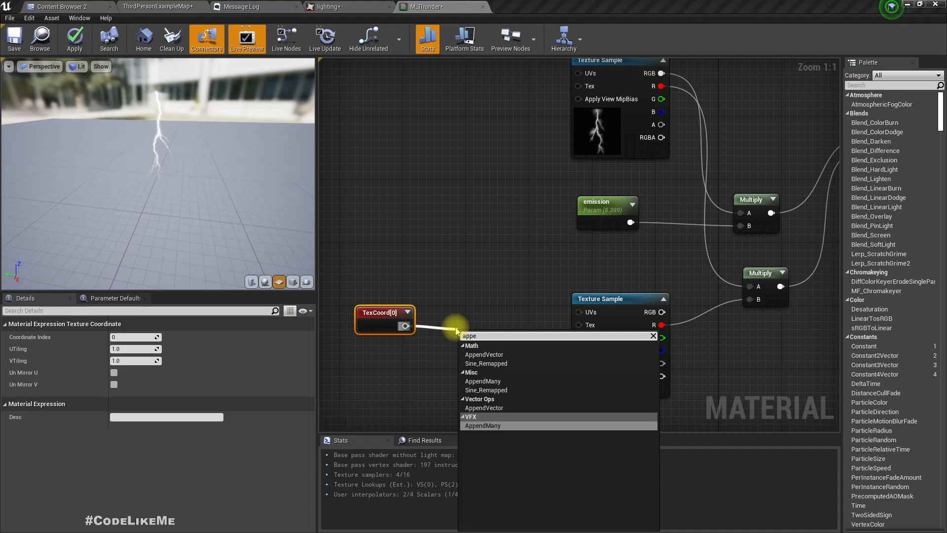
key(Escape)
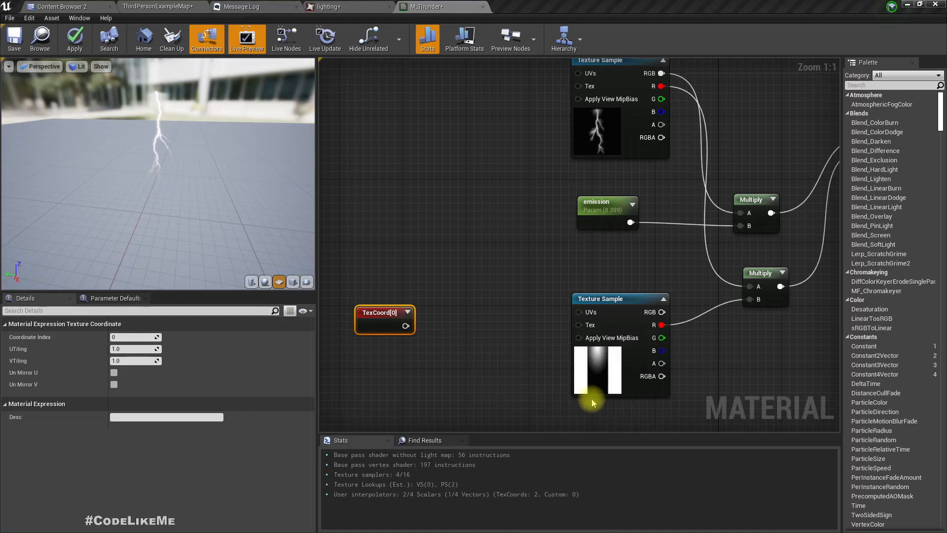
Step: Insert an Add node between TexCoord and the mask Texture Sample's UVs, and feed an AppendVector node into its B input
drag(406, 326, 590, 315)
text(add)
key(Return)
drag(476, 338, 414, 371)
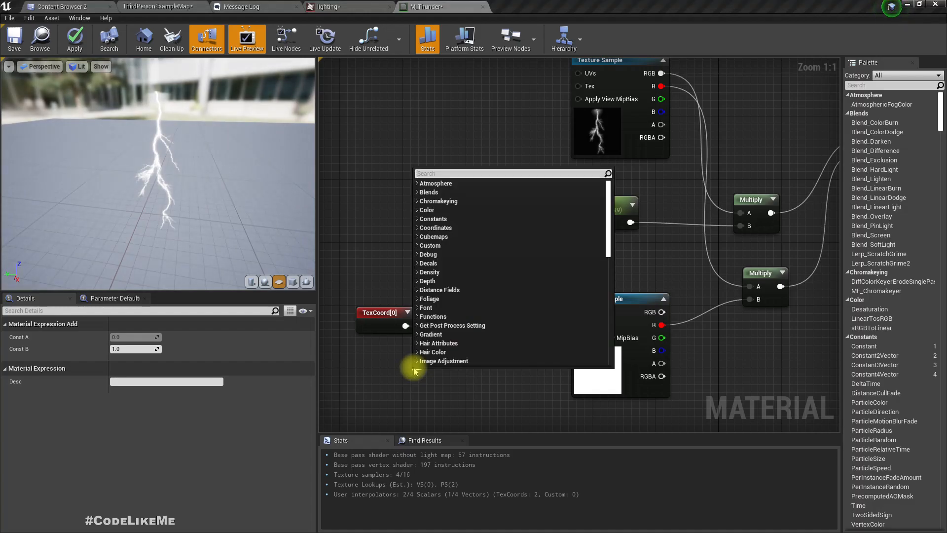
text(appe)
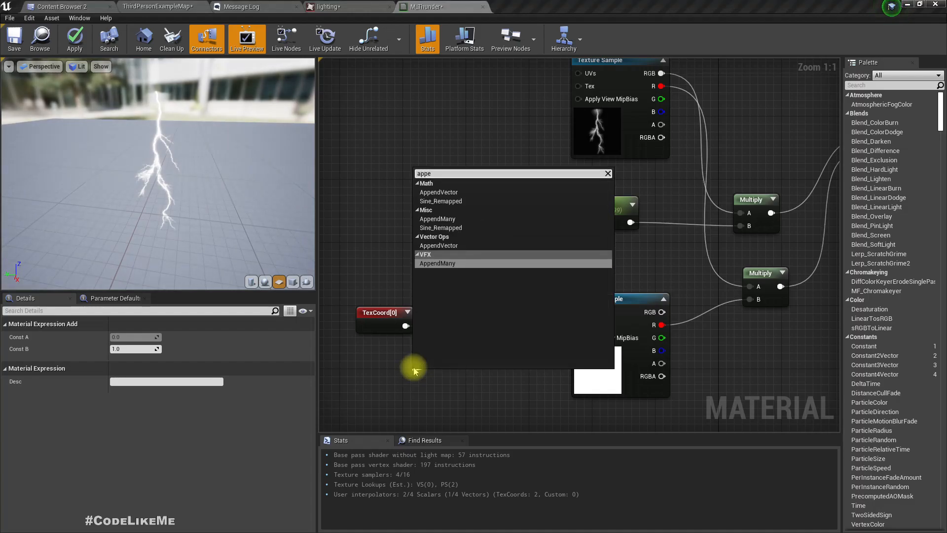
key(Up)
key(Up)
key(Return)
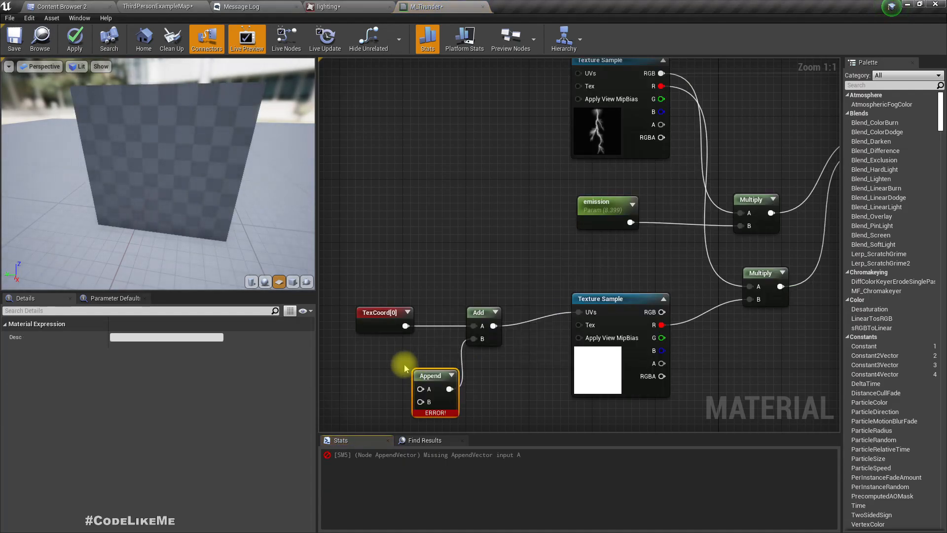
Step: Promote the Append node's A and B inputs to scalar parameters X and Y, arrange them beside it, and apply the material
right_click(473, 345)
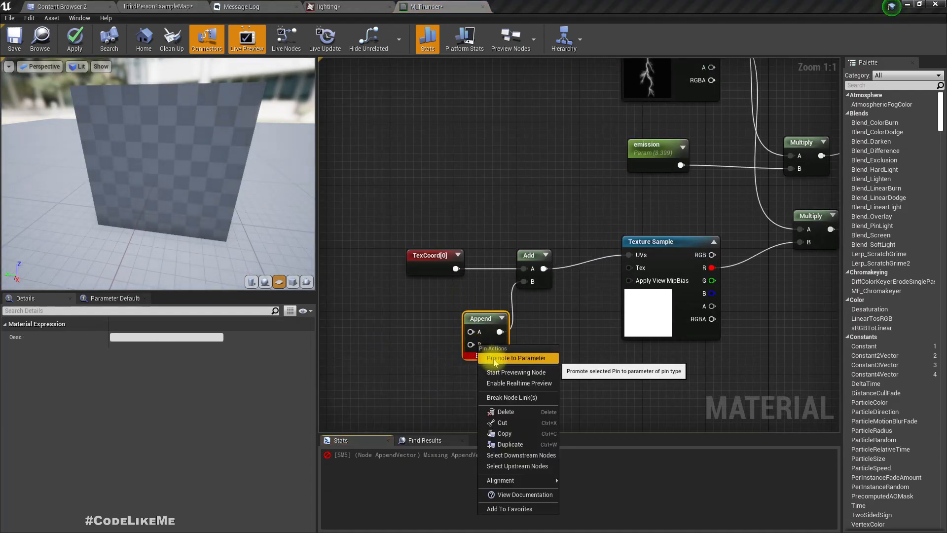
click(498, 356)
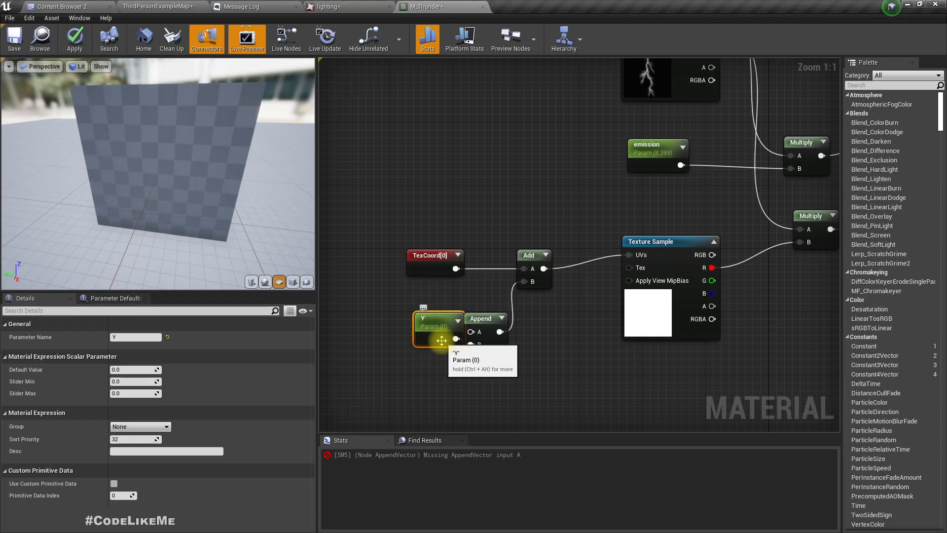
drag(441, 341, 386, 380)
right_click(469, 331)
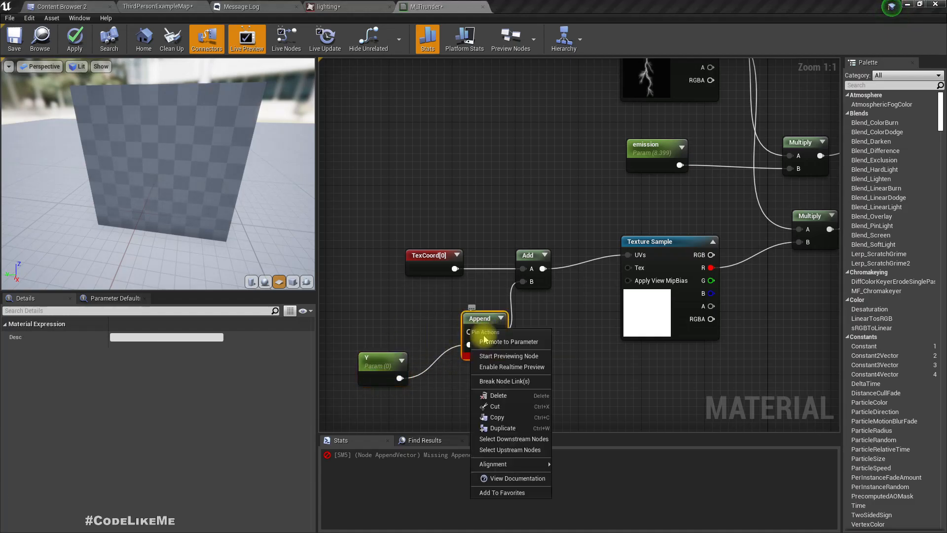
click(494, 342)
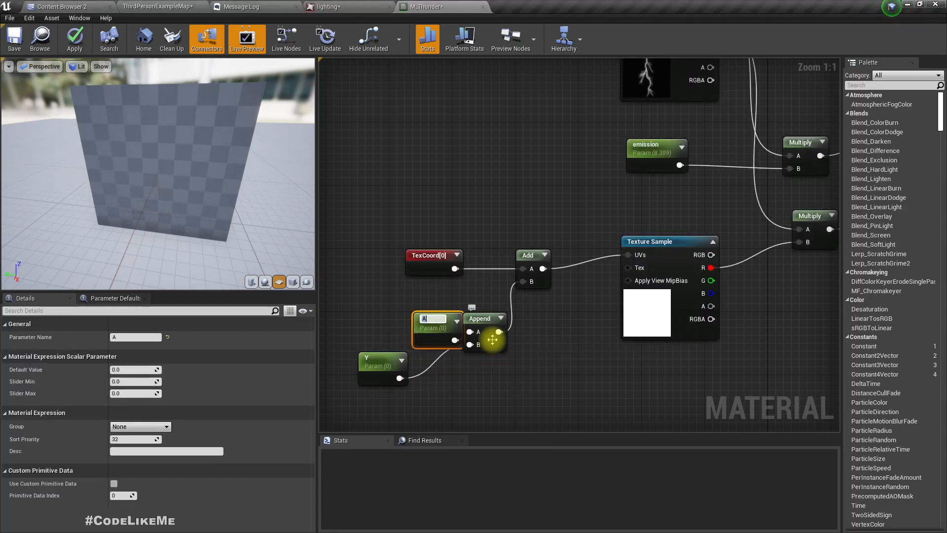
text(X)
key(Return)
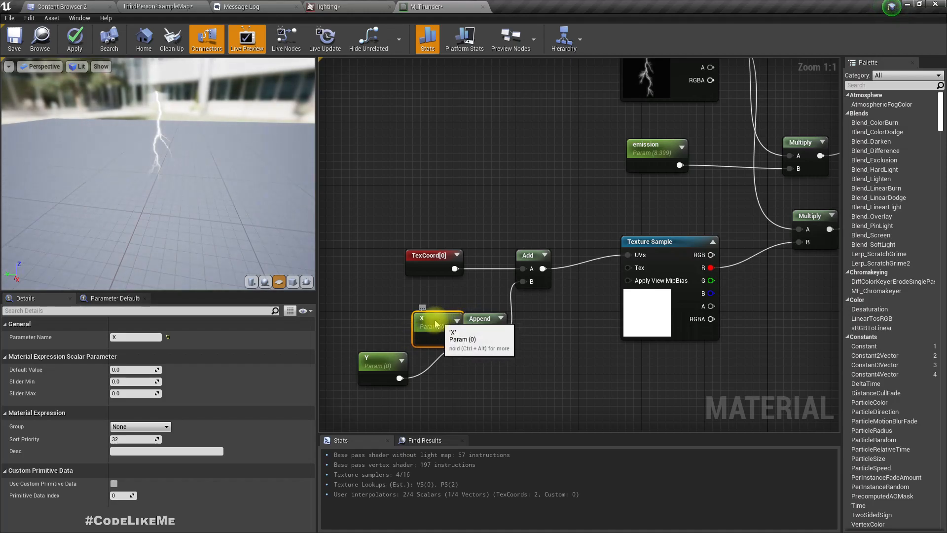
drag(436, 323, 380, 317)
right_drag(516, 366, 436, 346)
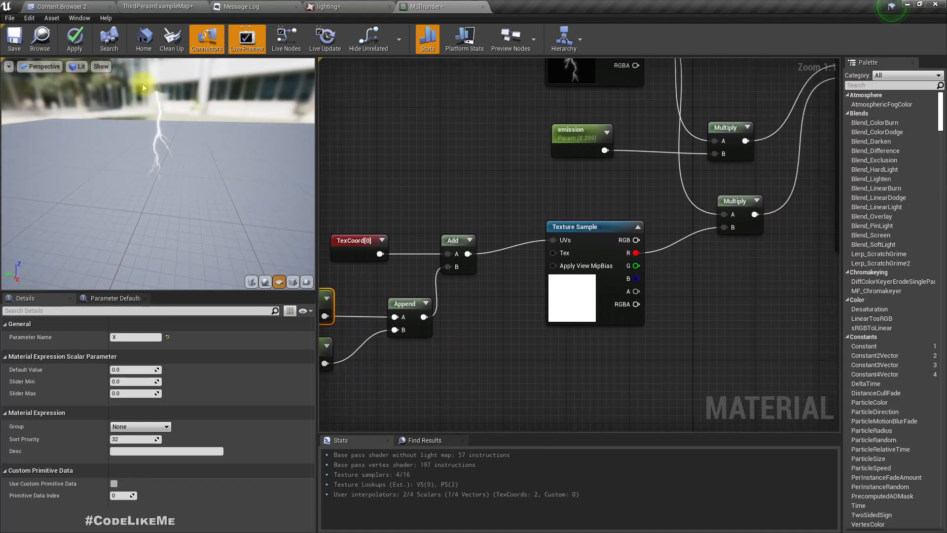
click(75, 39)
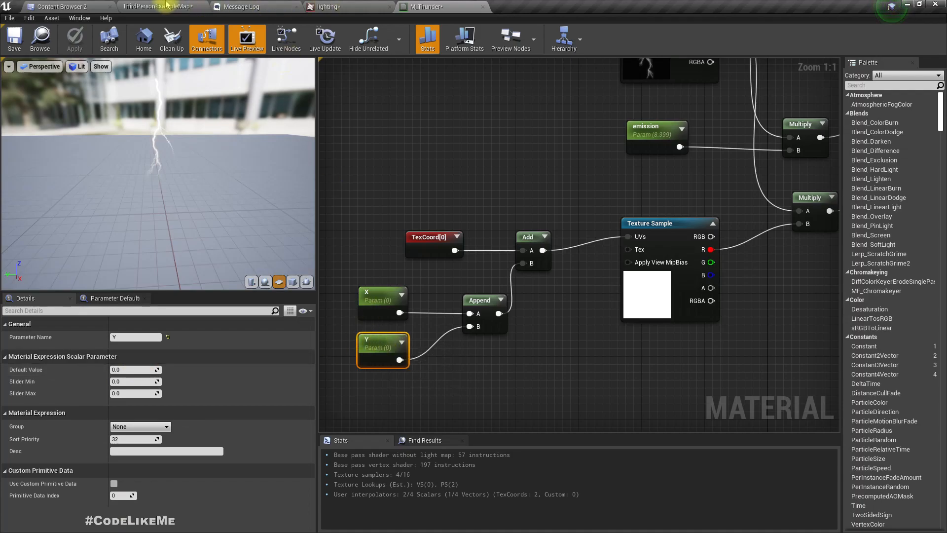
Step: Float the M_Thunder editor over the ThirdPersonExampleMap level so the Y parameter and the lightning plane show together
click(166, 6)
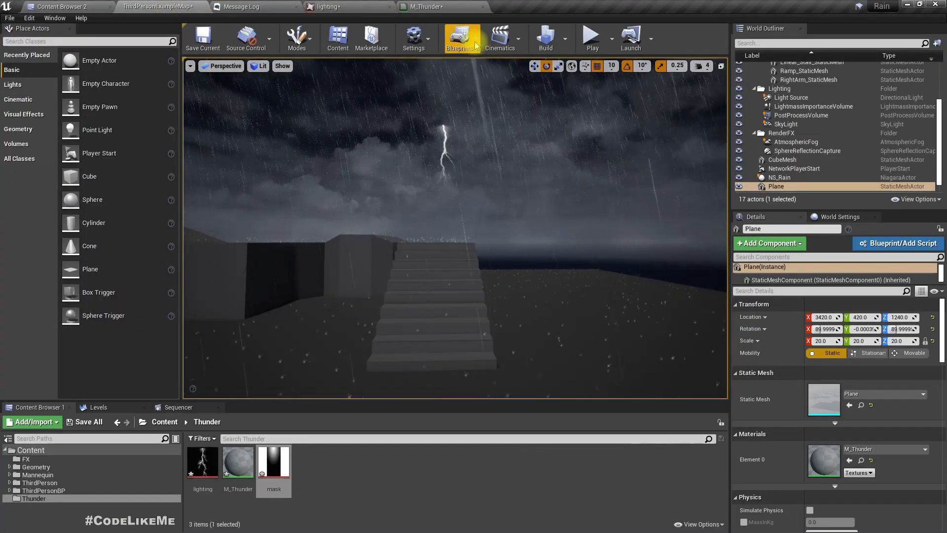
drag(433, 8, 631, 212)
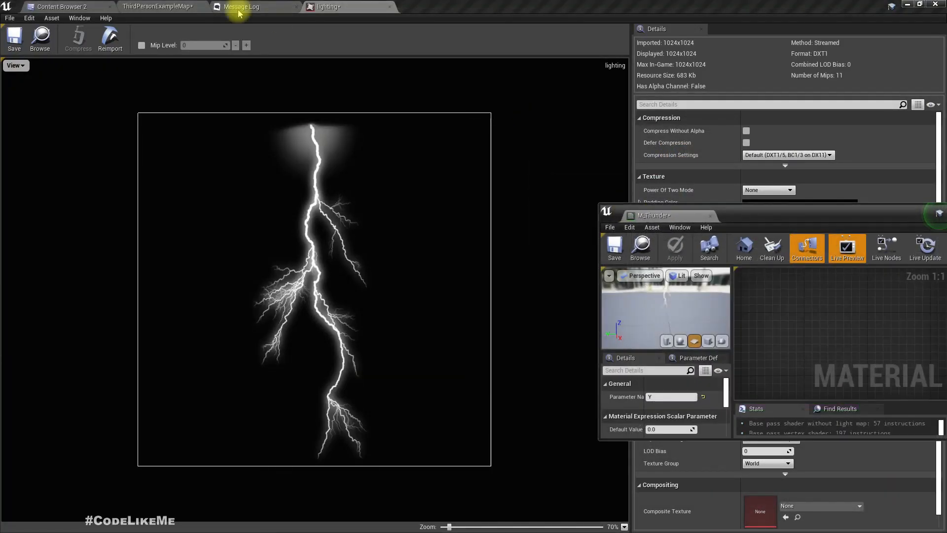
click(157, 6)
scroll(688, 394, down, 2)
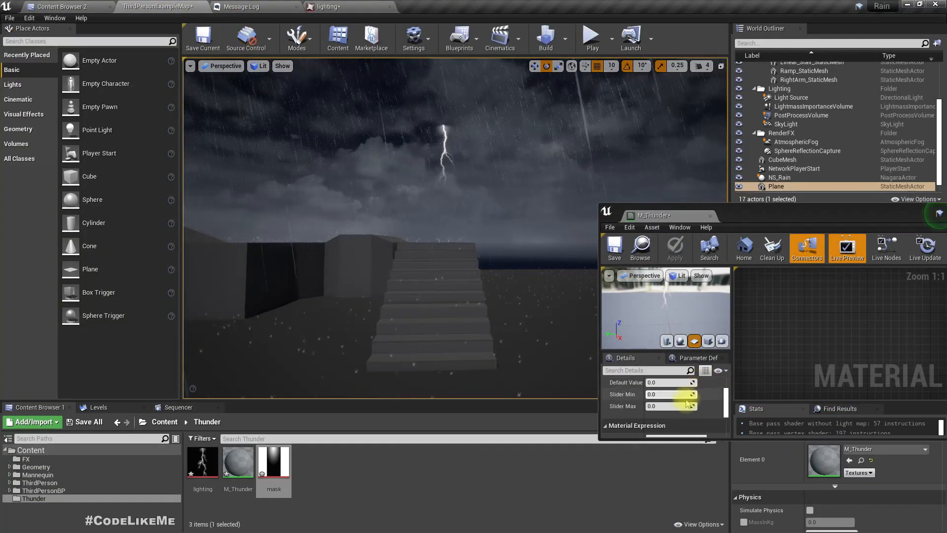
scroll(676, 399, up, 2)
Step: Try Y default values of about 0.67 and -1.37 against the level, reset Y to its default, and dock the M_Thunder editor
click(937, 213)
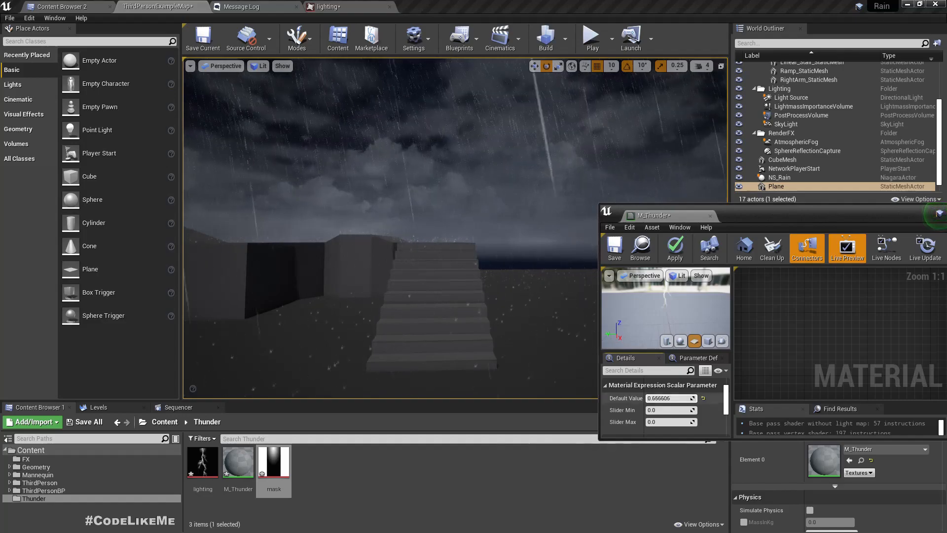
drag(669, 398, 648, 398)
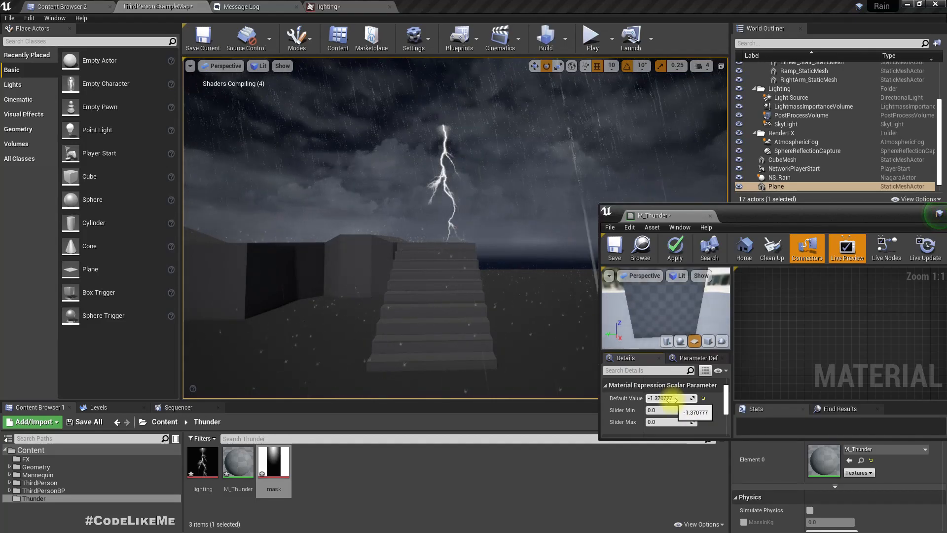
click(703, 398)
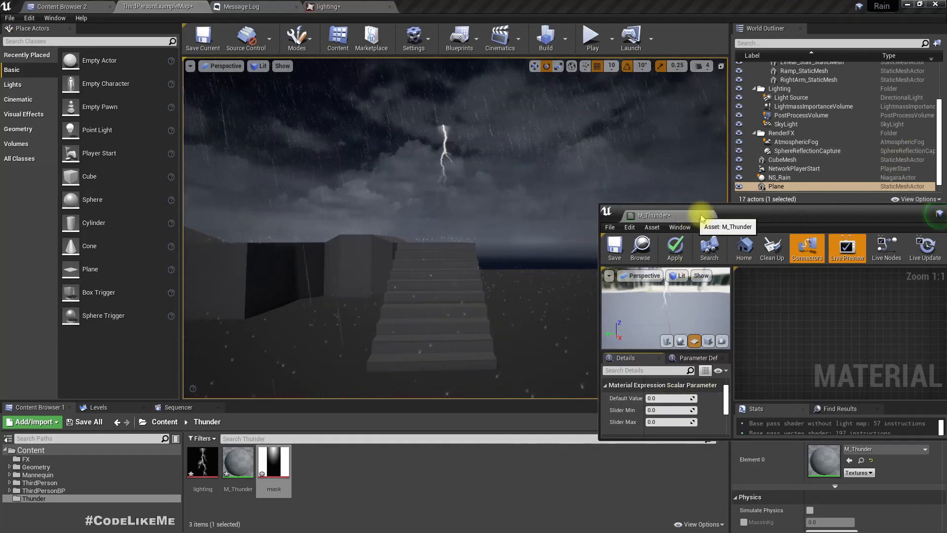
drag(698, 215, 518, 4)
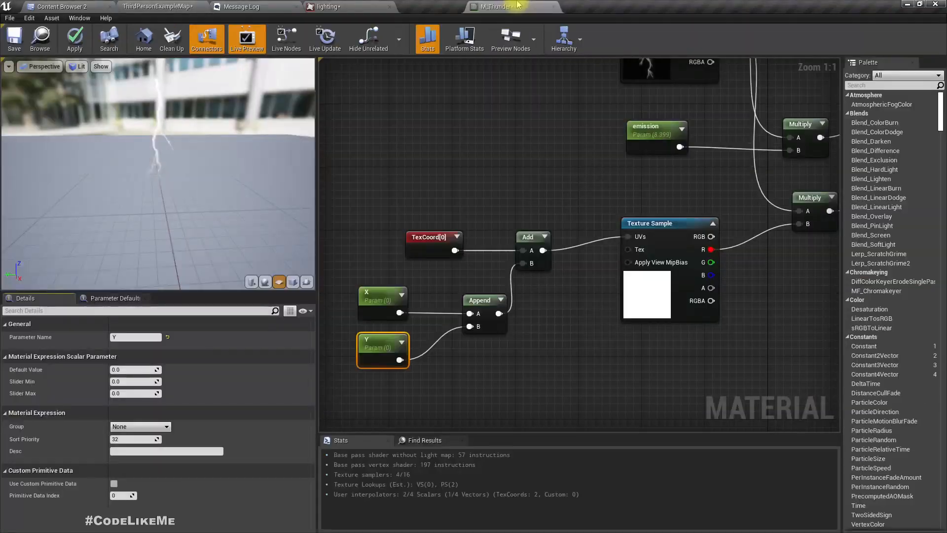
Step: Create an Actor Blueprint named BP_Thunder in the Thunder folder and open it for editing
right_drag(508, 141, 513, 181)
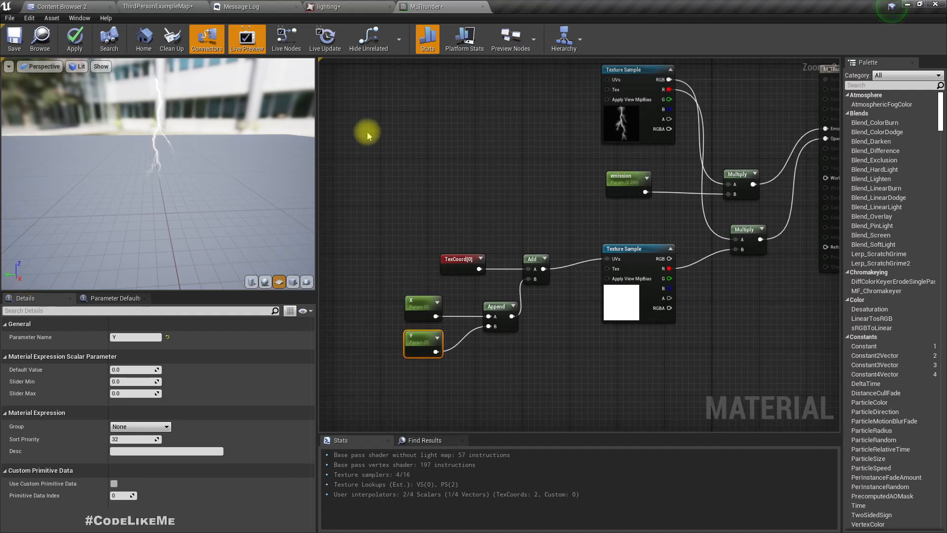
click(140, 6)
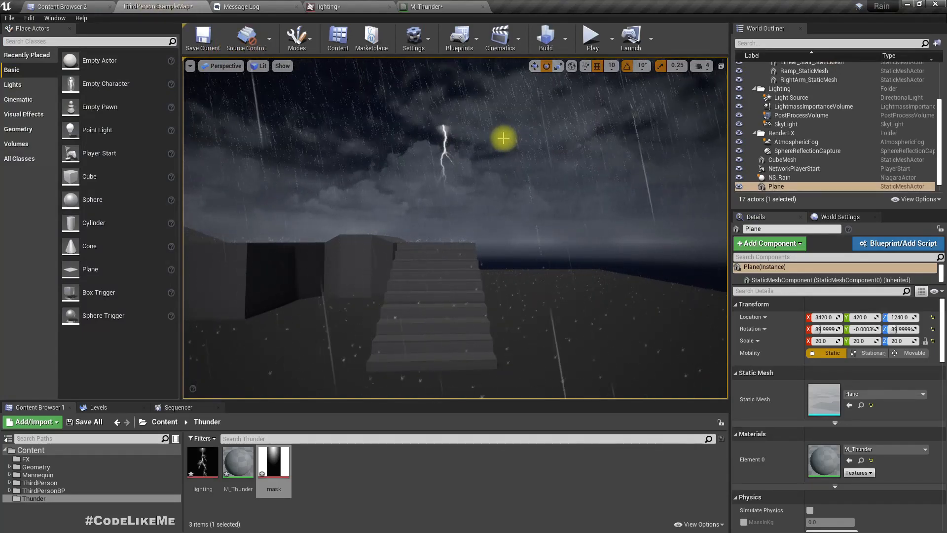
right_click(342, 483)
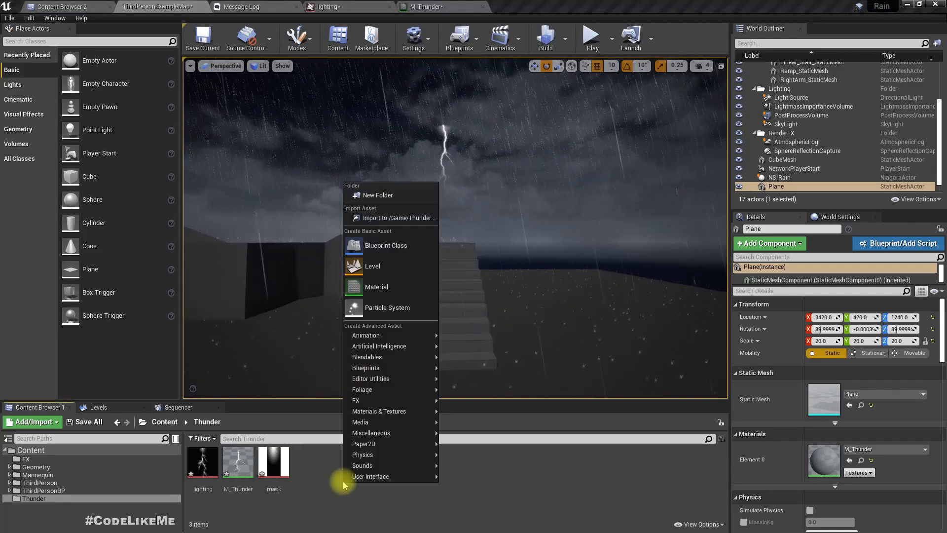
click(379, 247)
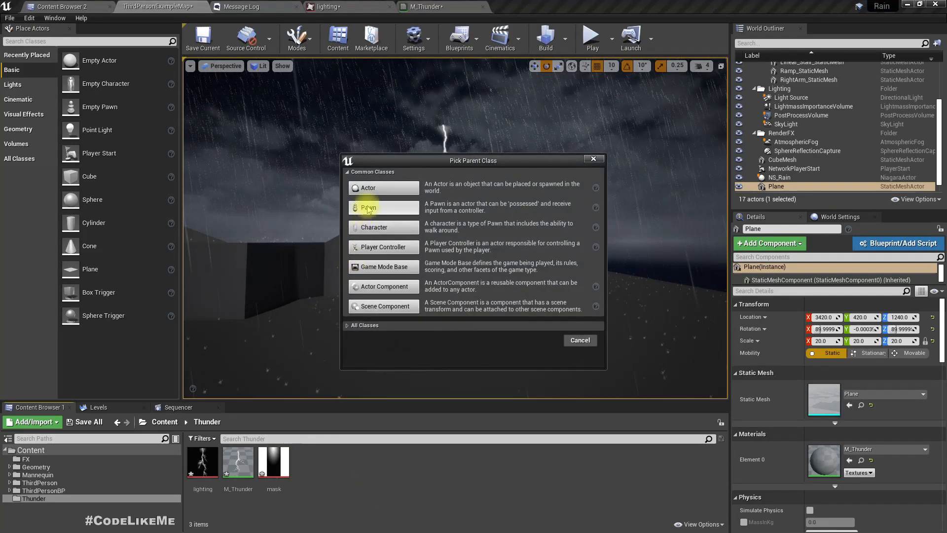
click(372, 189)
text(B)
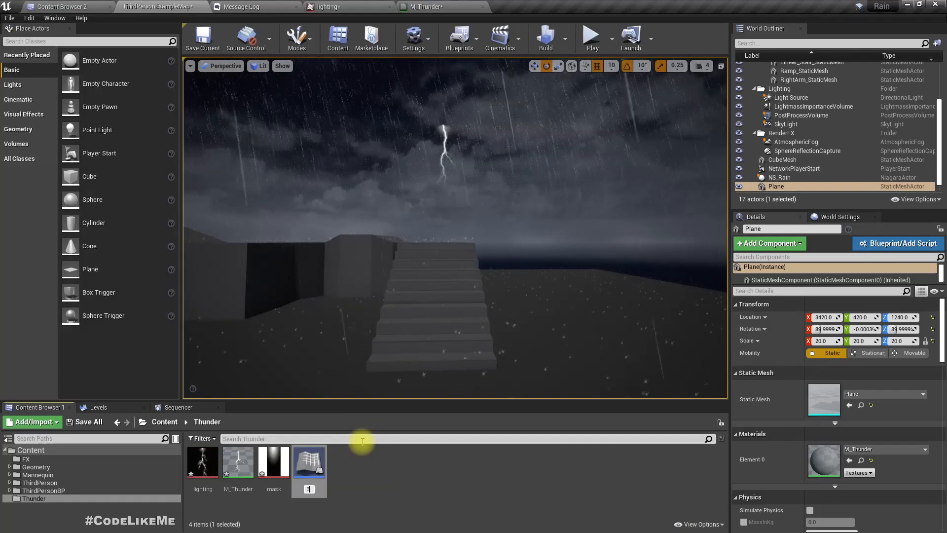
text(P_Th)
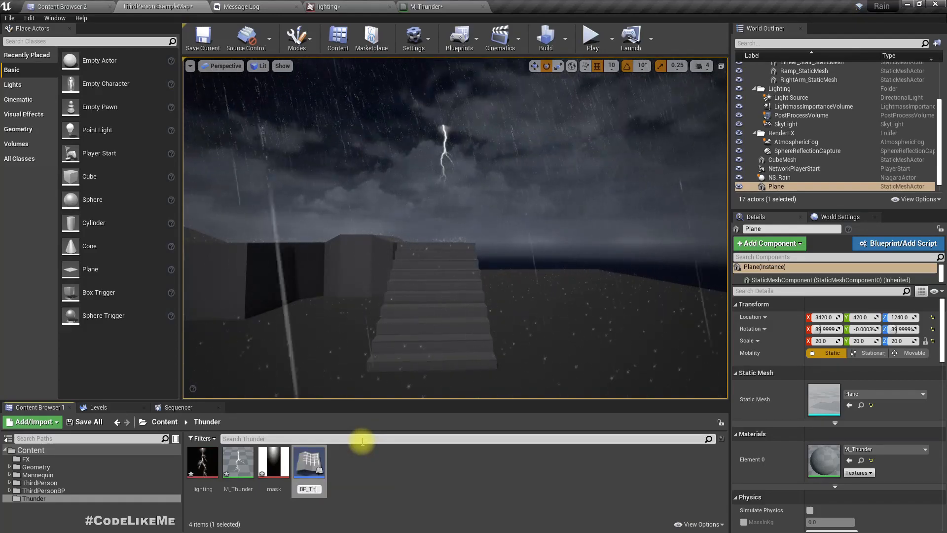
text(under)
key(Return)
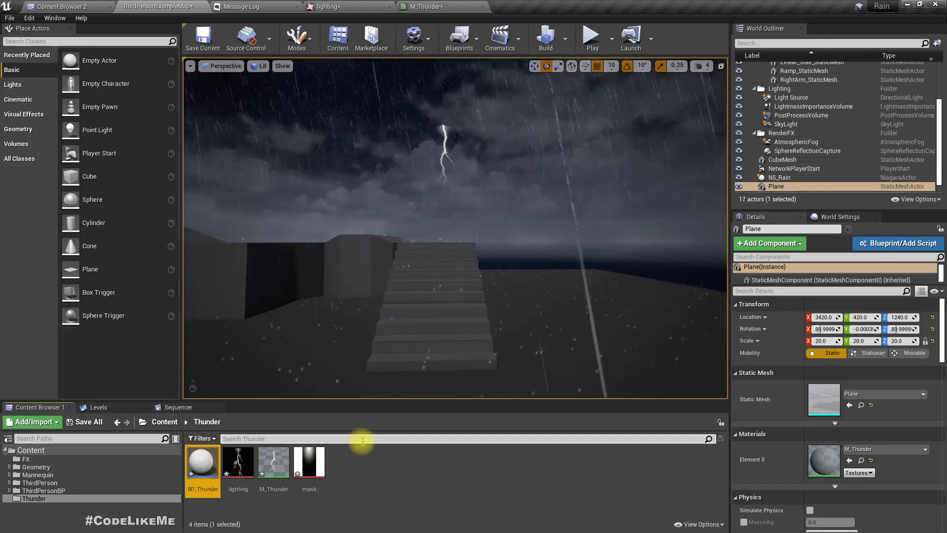
key(Return)
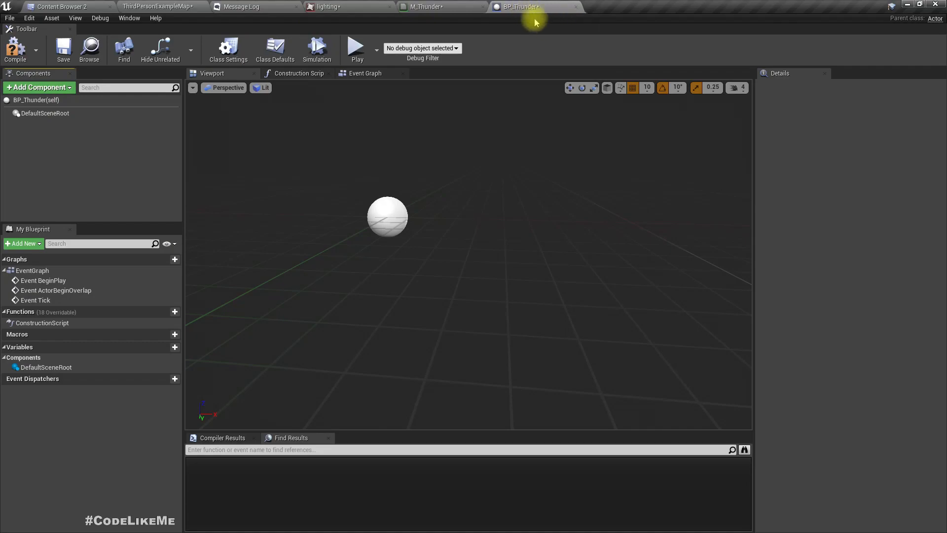
Step: Add a Plane component to BP_Thunder and name it Thunder_plane
click(37, 88)
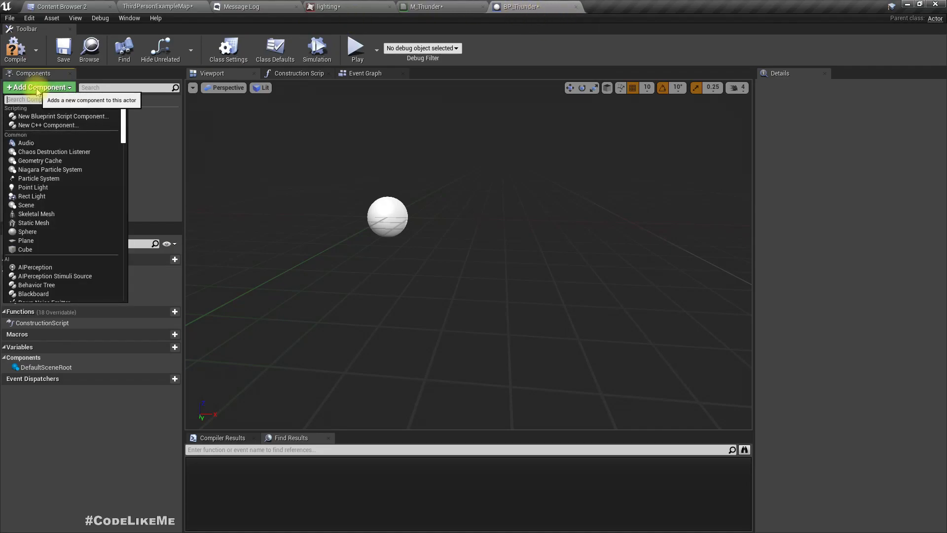
text(plan)
key(Return)
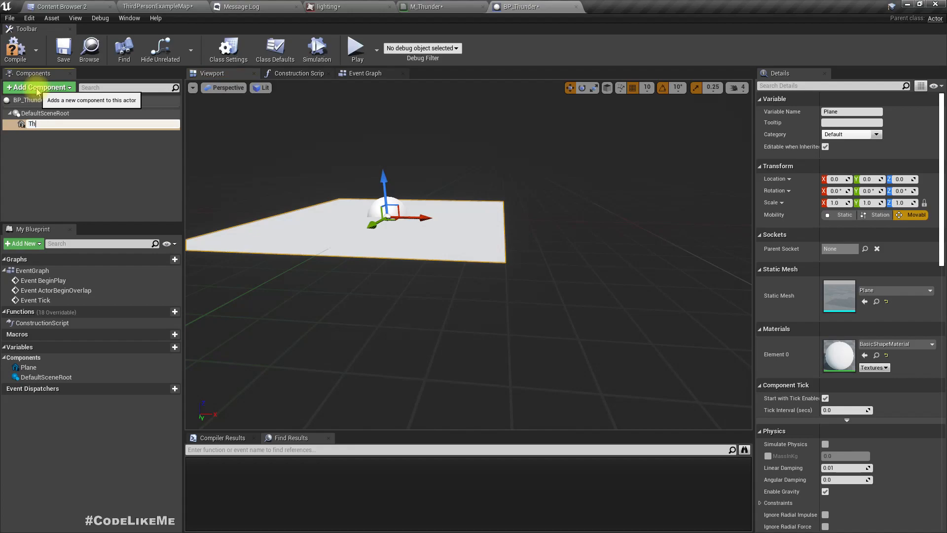
text(Thunder_plane)
key(Return)
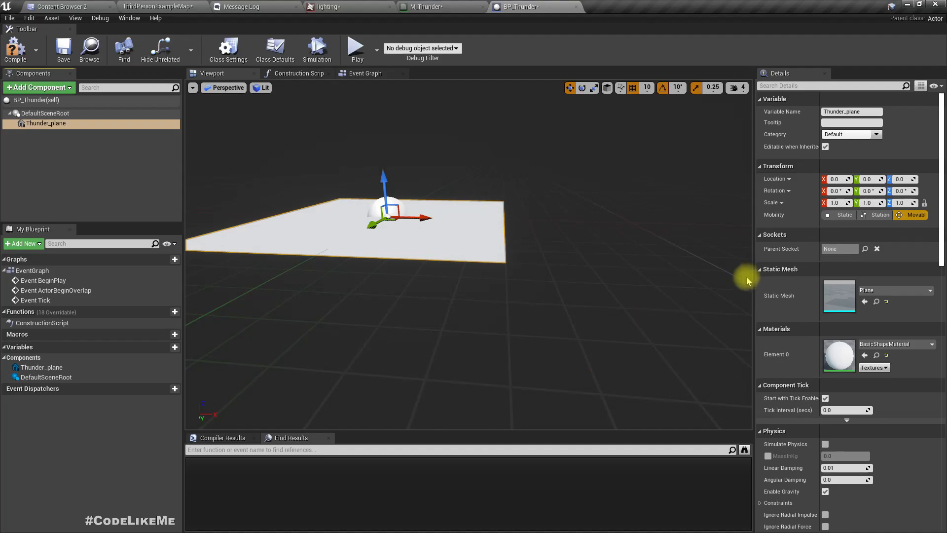
Step: Check the level's lightning plane for its scale and set Thunder_plane's scale to 20 on all three axes
click(169, 5)
click(444, 151)
right_drag(538, 159, 542, 173)
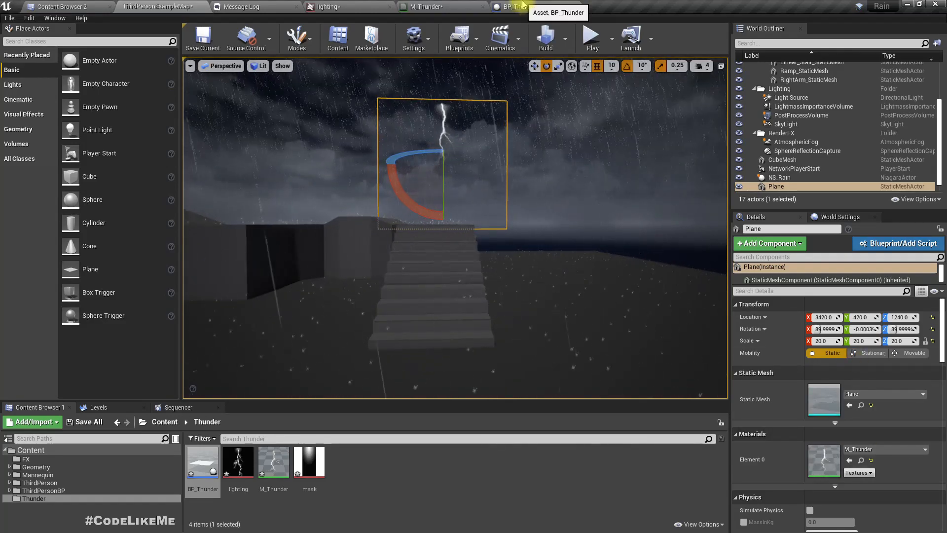
click(523, 6)
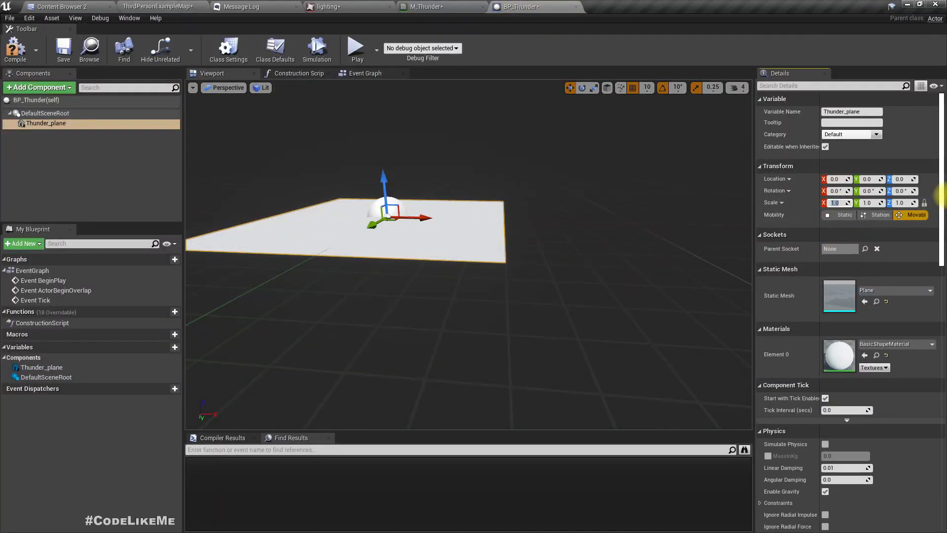
text(20)
key(Tab)
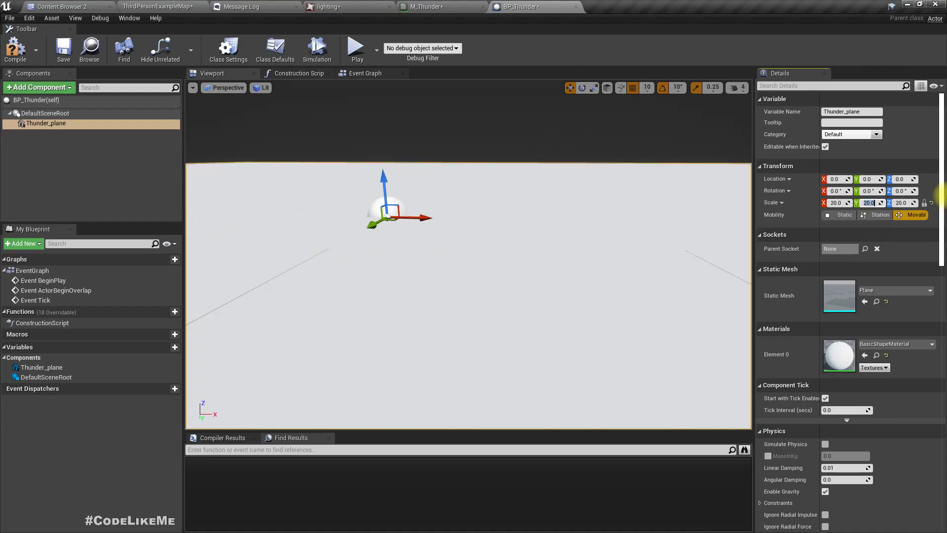
Step: Assign the M_Thunder material to Thunder_plane, inspect the lightning in the Blueprint viewport, and select DefaultSceneRoot
click(873, 346)
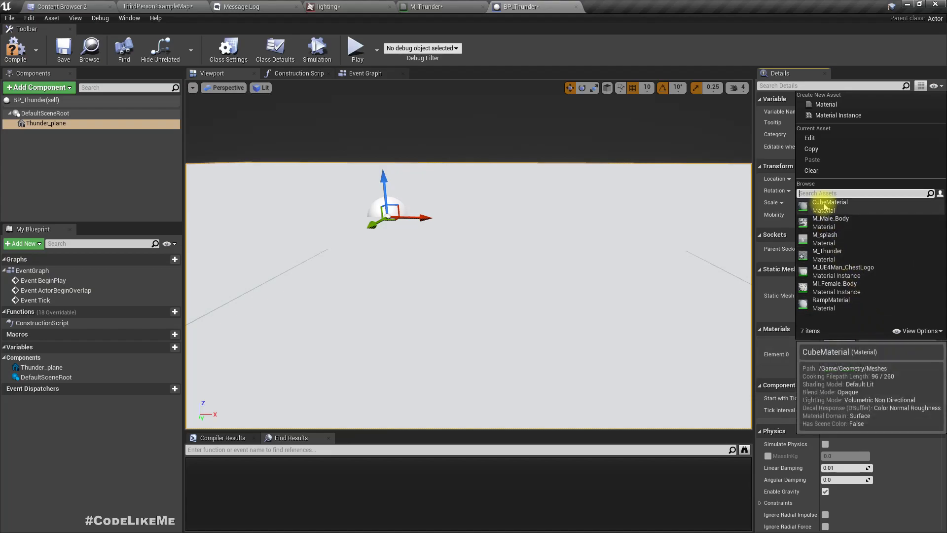
click(831, 255)
scroll(550, 222, down, 5)
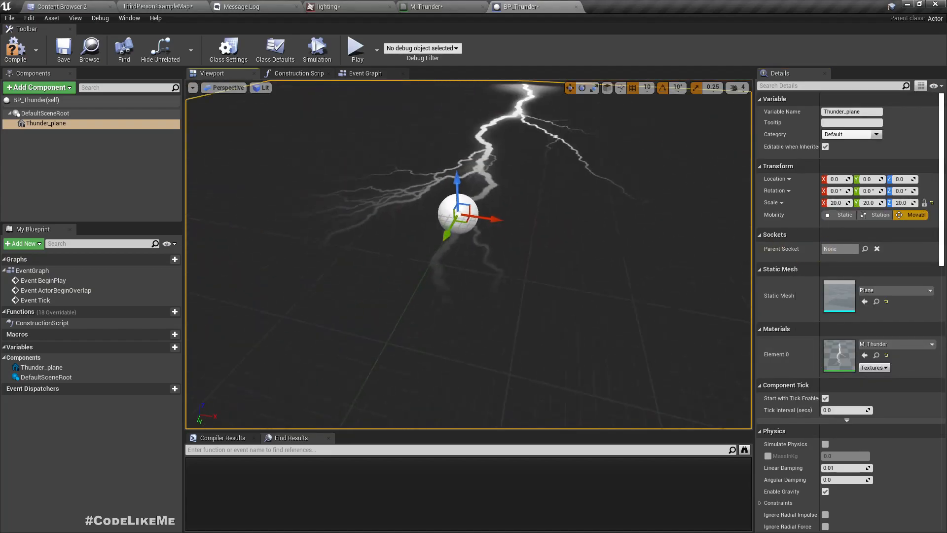
right_drag(468, 254, 532, 328)
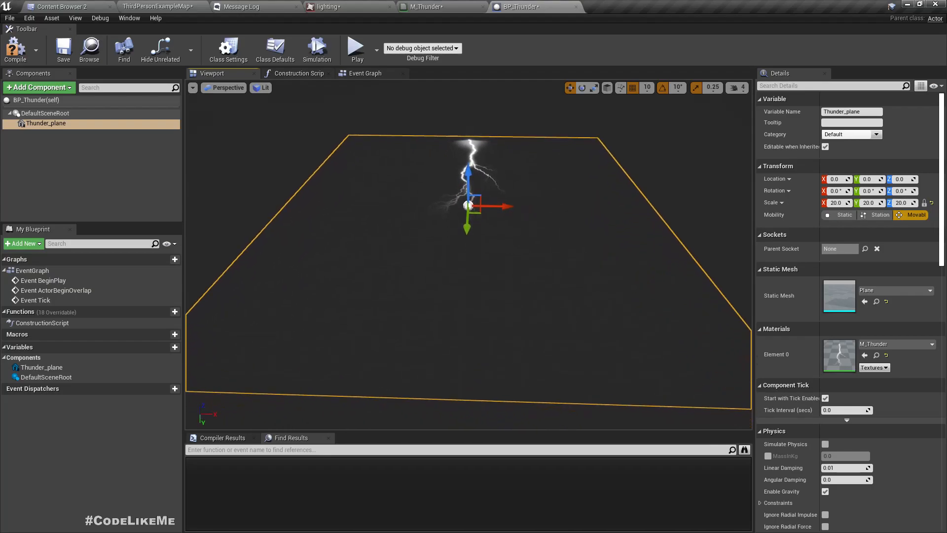
click(44, 113)
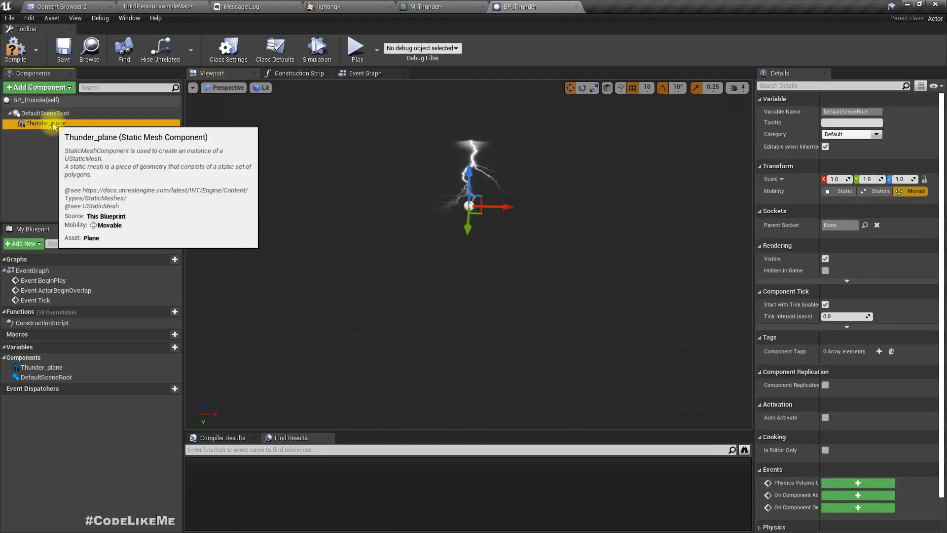
Step: Select Thunder_plane, compile BP_Thunder, locate its asset in the Thunder folder and place an instance on the level floor beside the stairs
click(44, 123)
click(13, 61)
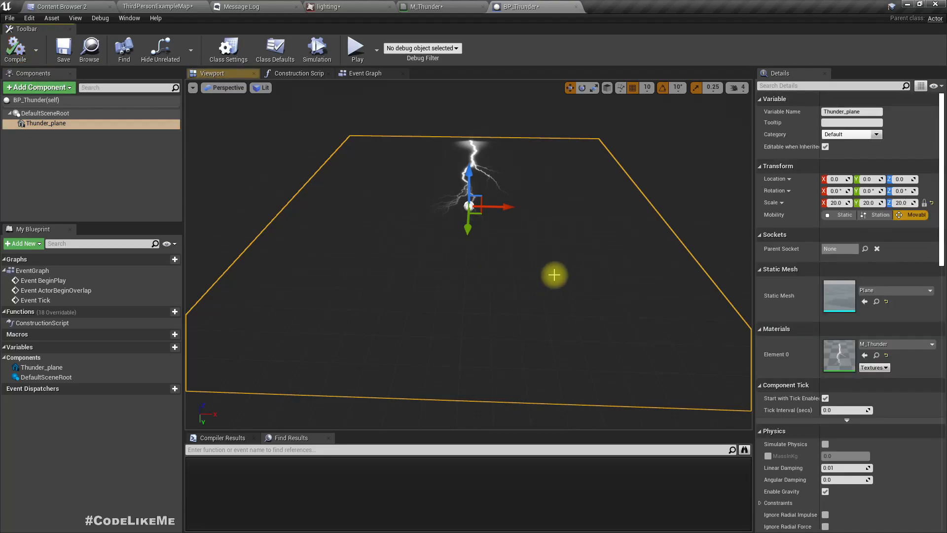
click(90, 49)
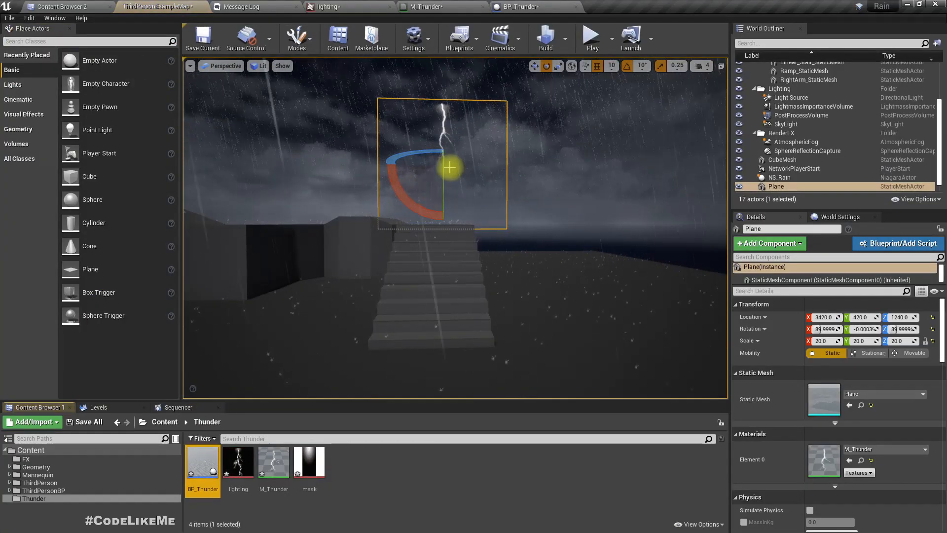
drag(202, 461, 562, 257)
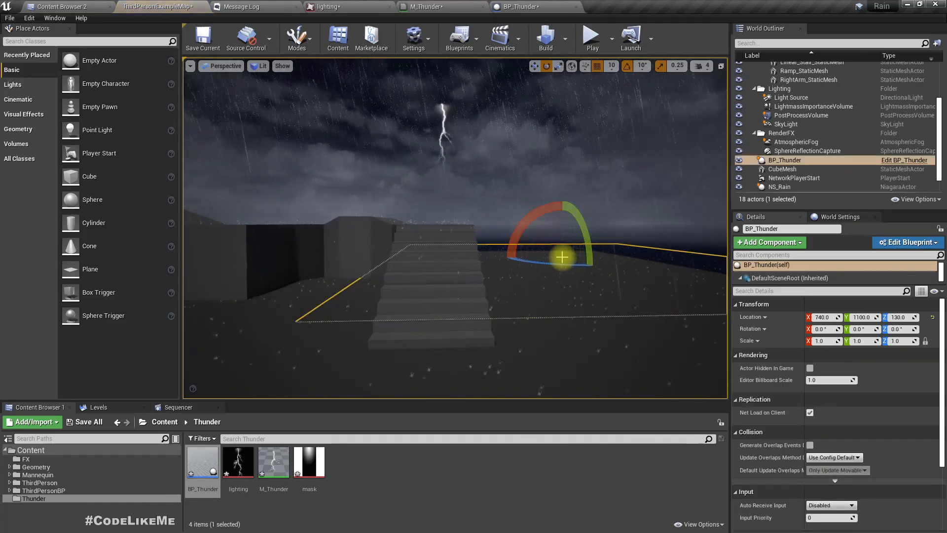
Step: Rotate the placed BP_Thunder about 180° around Z and raise it to a Z location of 210
key(w)
right_drag(562, 256, 599, 323)
key(e)
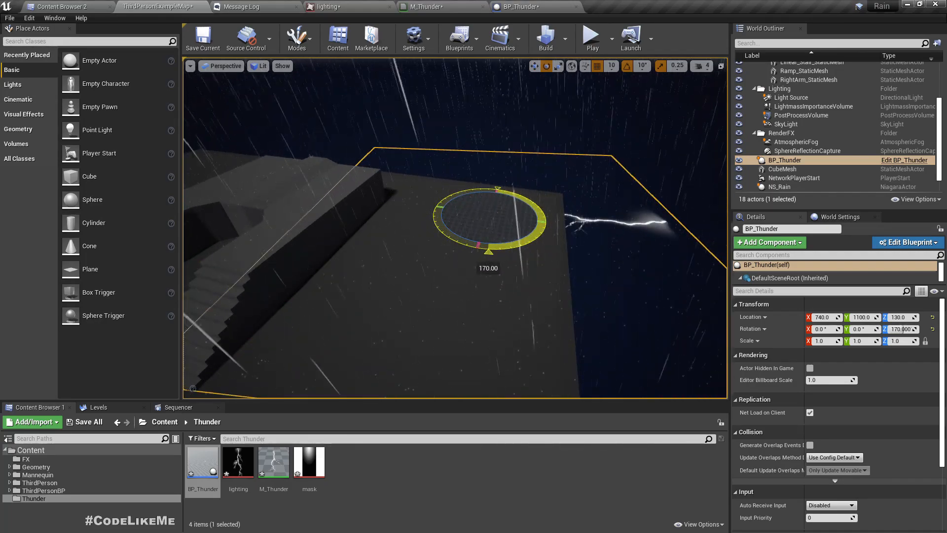
right_drag(529, 240, 498, 232)
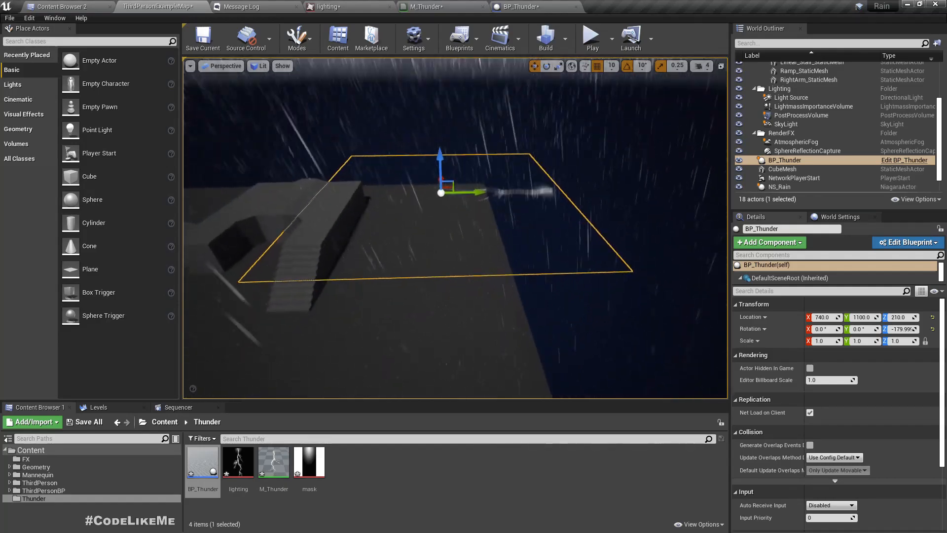
click(571, 67)
right_drag(455, 228, 451, 203)
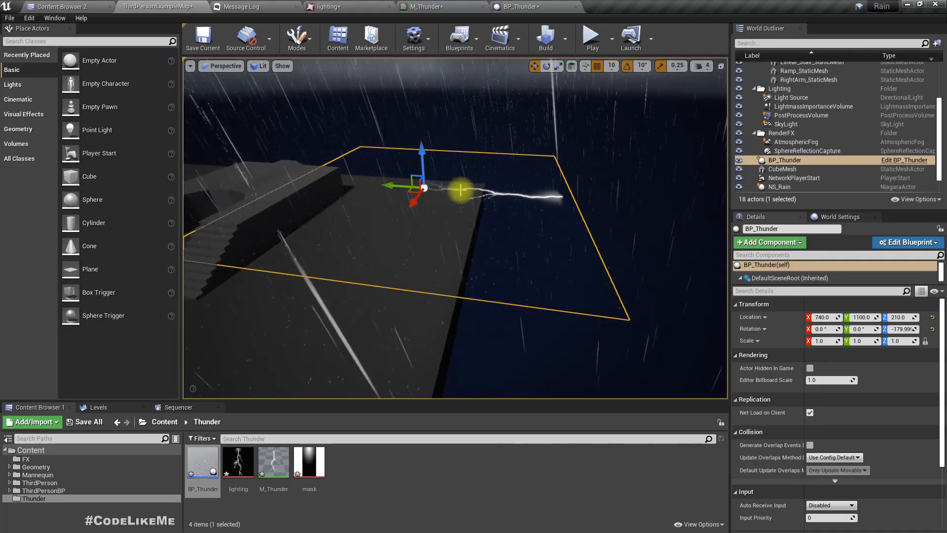
right_drag(353, 243, 482, 359)
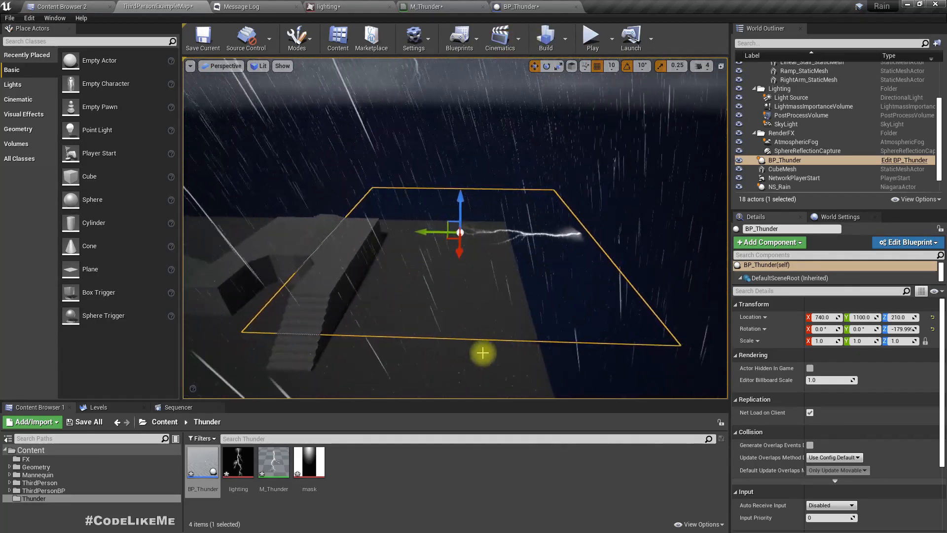
right_drag(557, 217, 535, 226)
Step: Check Thunder_plane's orientation in the Blueprint viewport and set the placed BP_Thunder's Z rotation to 0
click(517, 6)
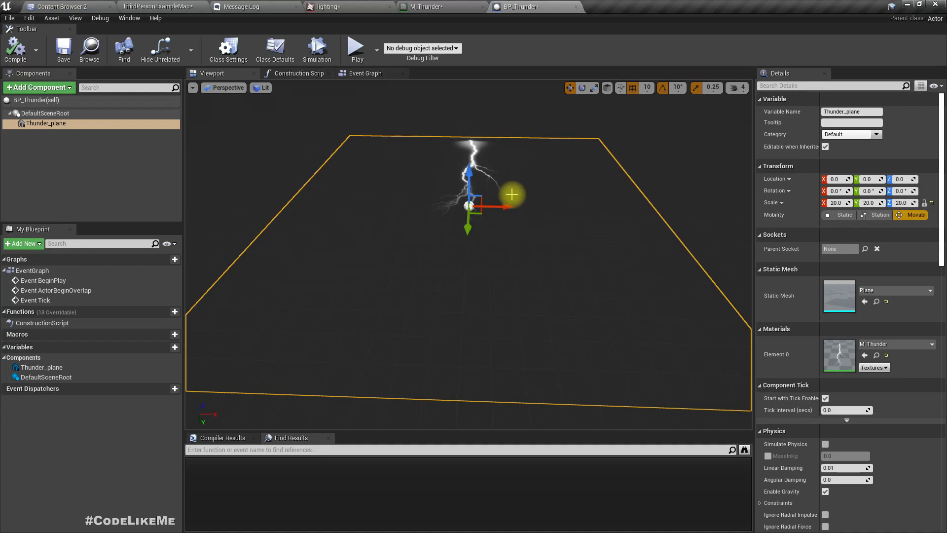
right_drag(517, 196, 509, 193)
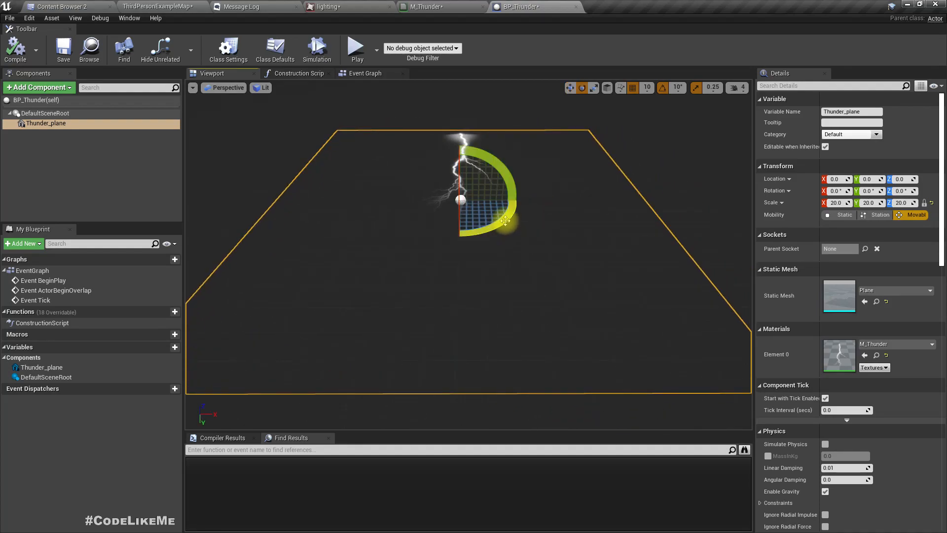
drag(534, 27, 508, 7)
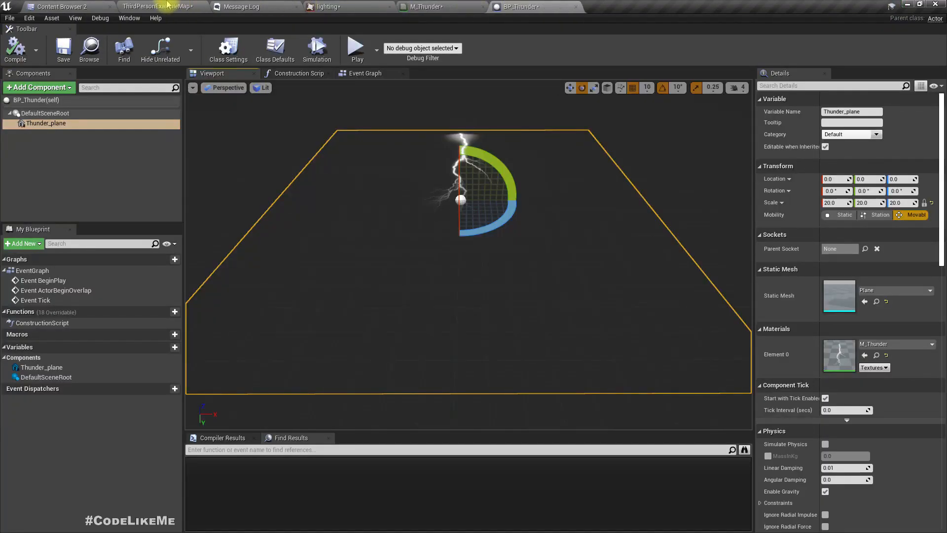
click(177, 5)
click(773, 279)
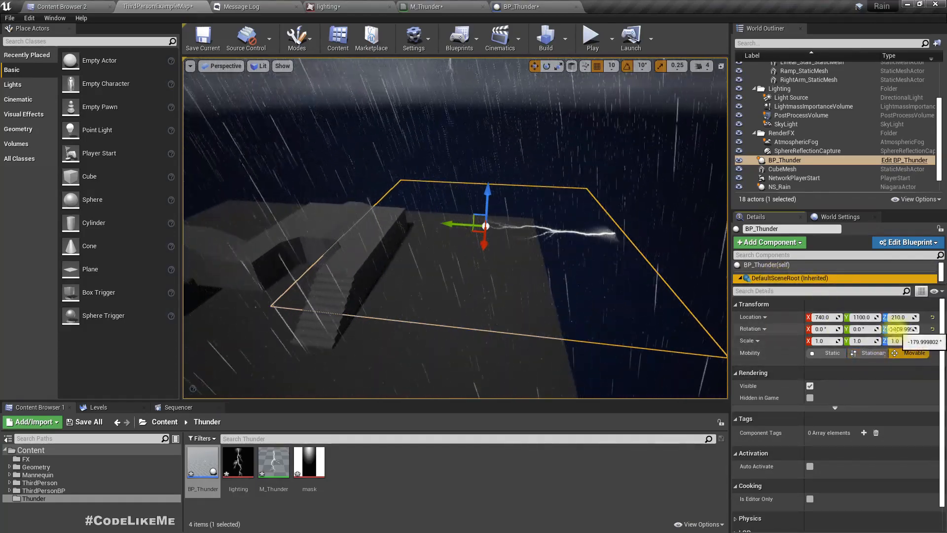
click(899, 329)
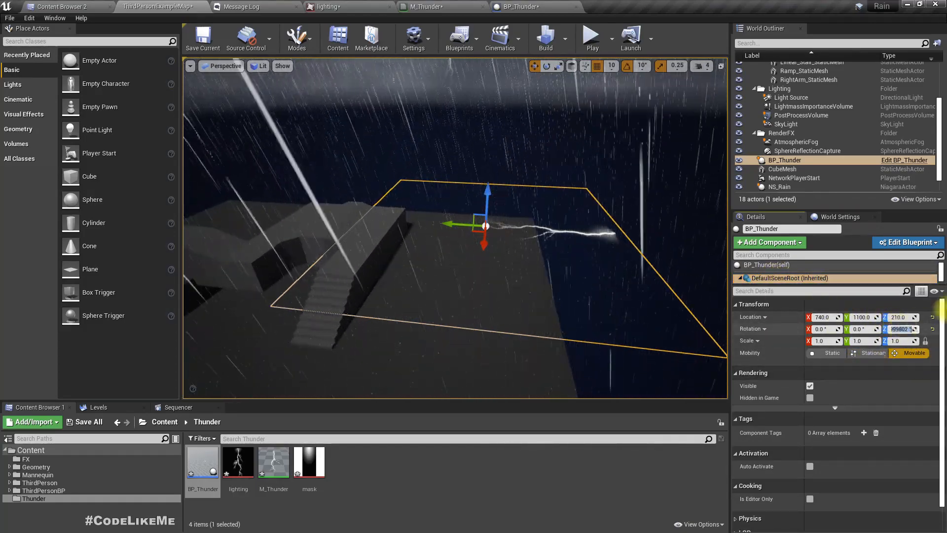
text(0)
key(Return)
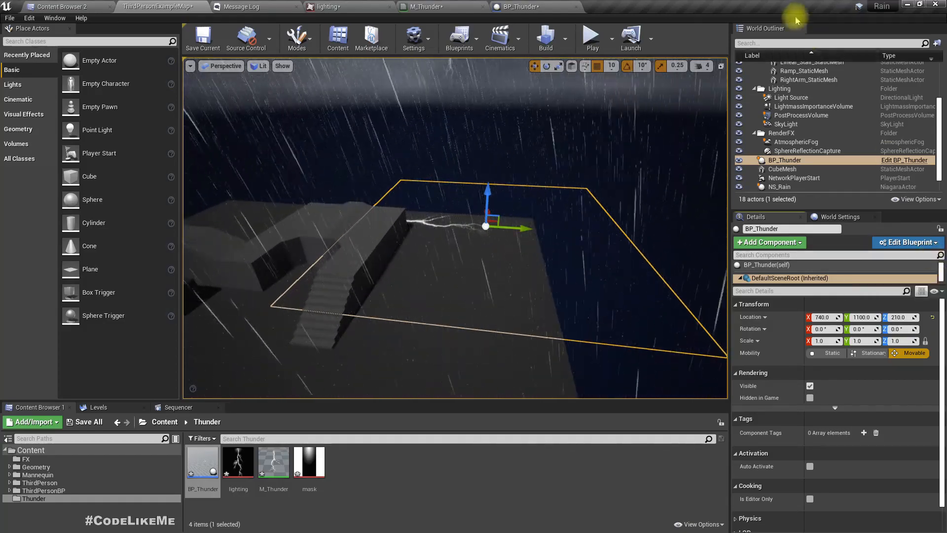
Step: Recheck Thunder_plane's transform in the Blueprint and turn the placed BP_Thunder in the level to about -180° around Z
click(521, 6)
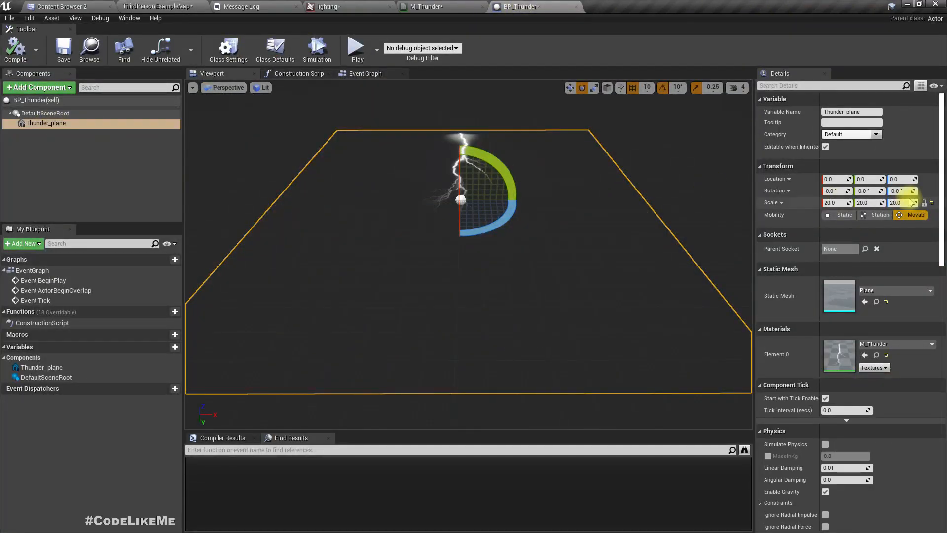
click(164, 6)
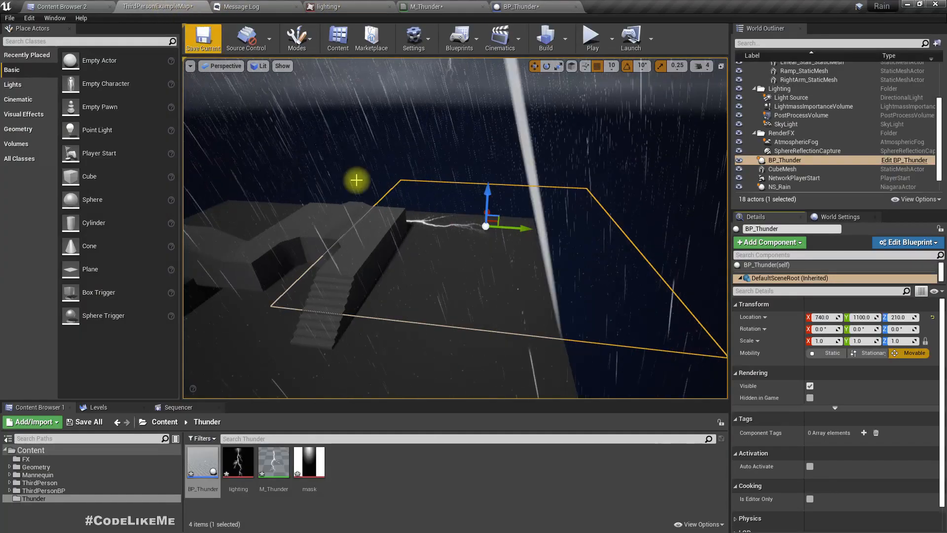
click(789, 264)
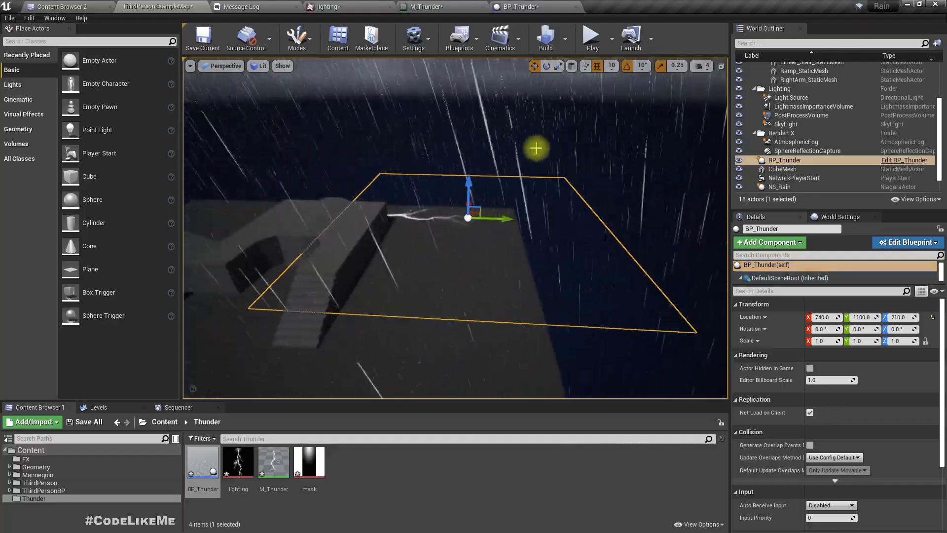
click(508, 110)
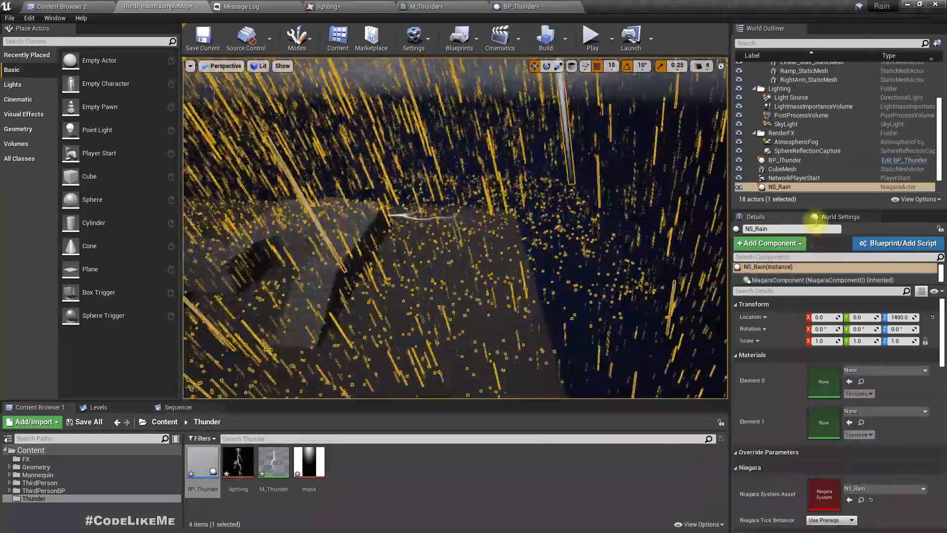
click(762, 160)
right_drag(532, 156, 601, 204)
key(d)
key(a)
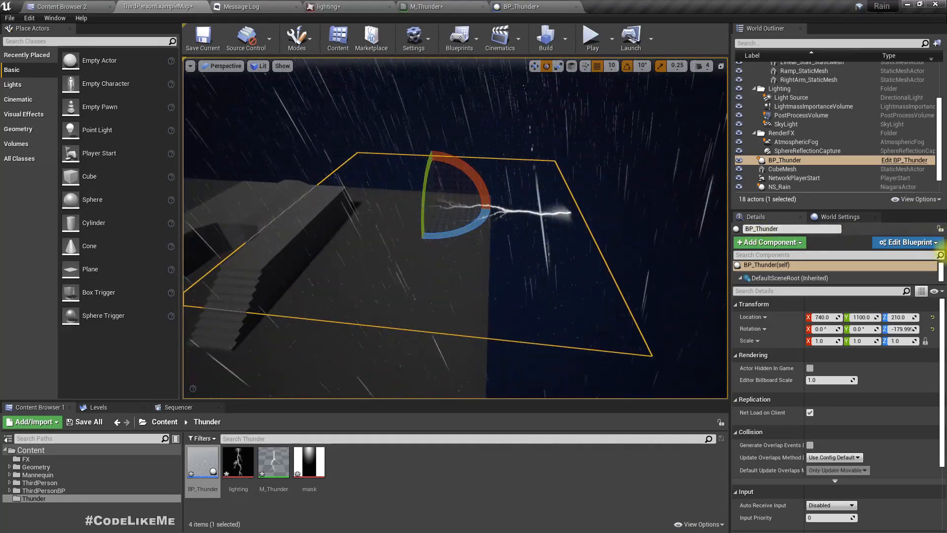
Step: Select the Thunder_plane component of the placed BP_Thunder and try a Z rotation of 90° before setting it to -90°
click(784, 277)
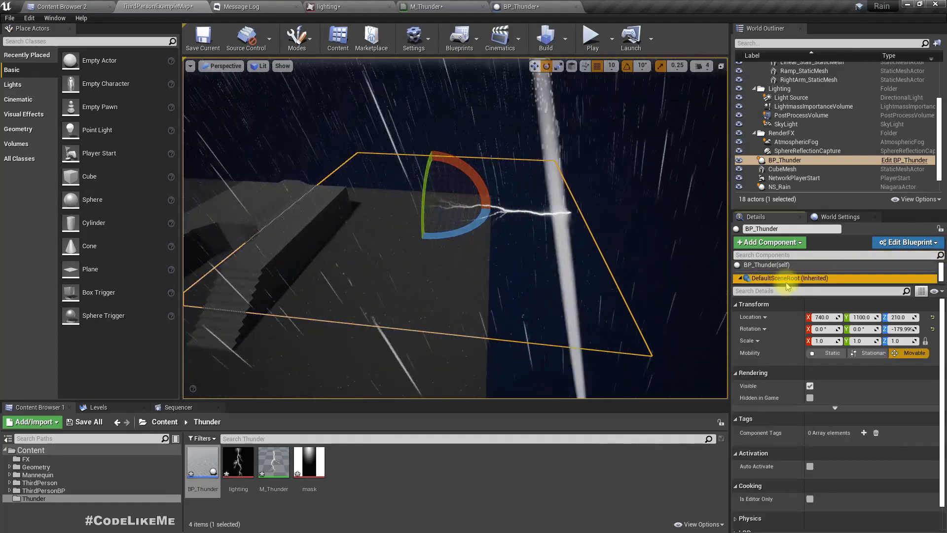
click(814, 279)
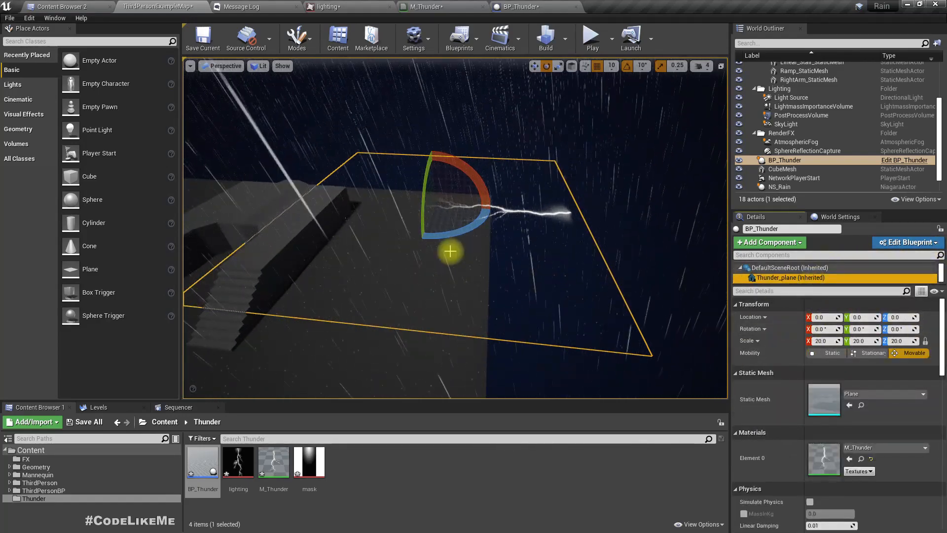
click(906, 330)
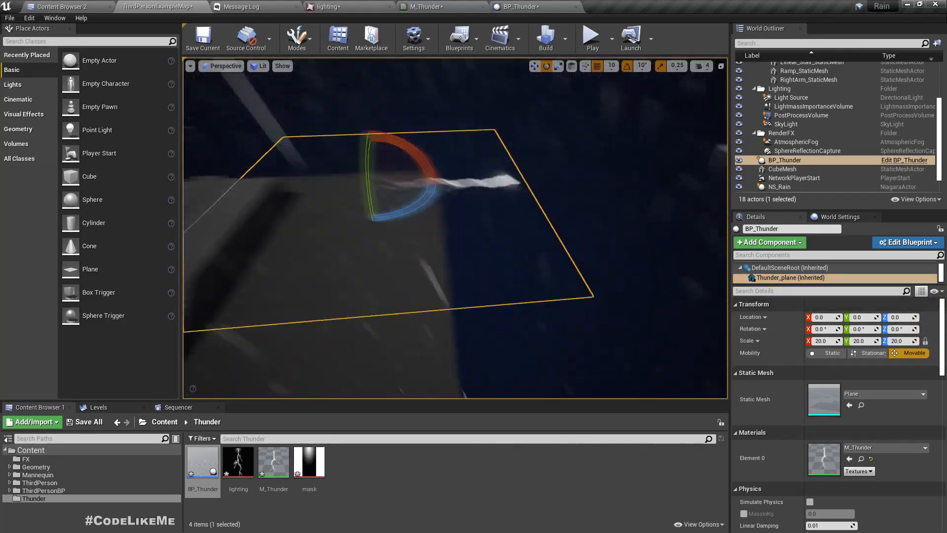
click(486, 299)
key(w)
click(905, 329)
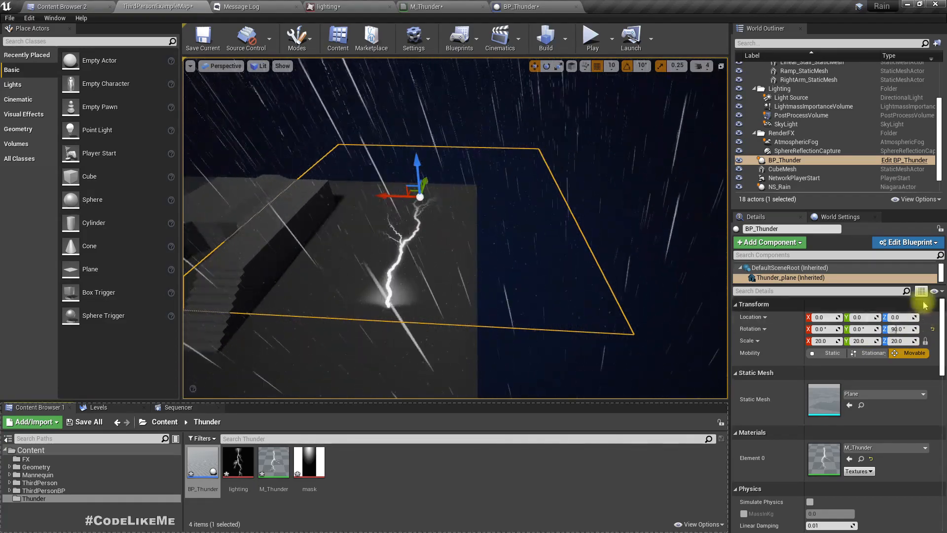
click(902, 328)
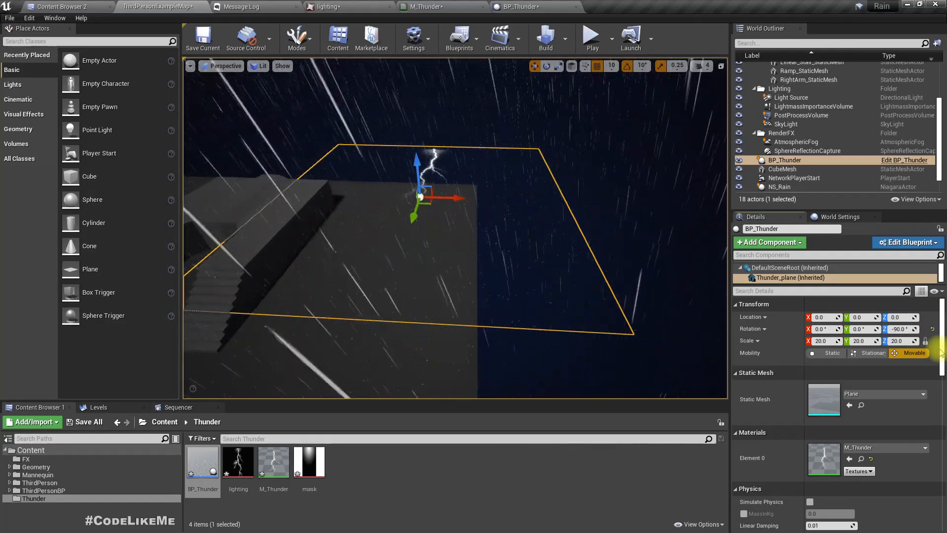
Step: Stand Thunder_plane upright at 90° around X, move it to about -4020, -760, 1400, and view the level in fullscreen
key(e)
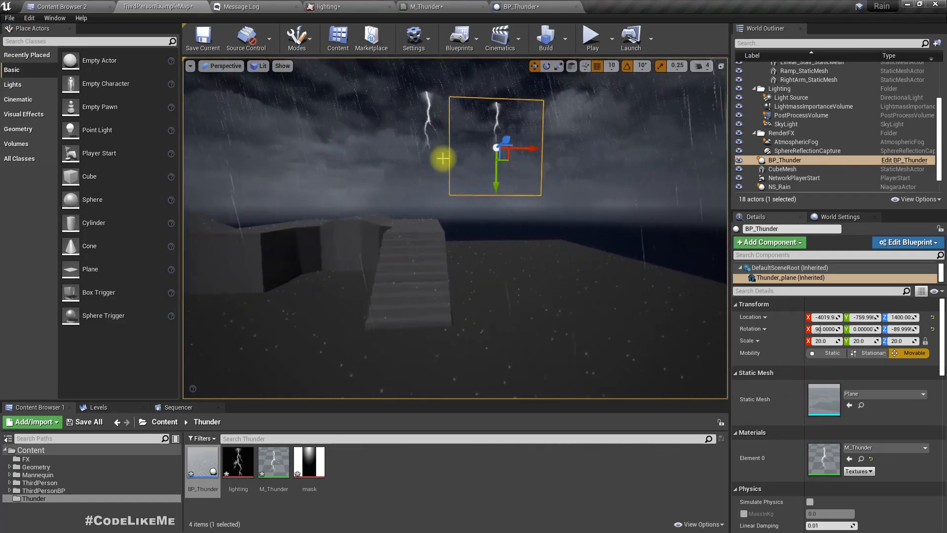
key(F11)
key(q)
mouse_move(490, 203)
right_down()
mouse_move(450, 136)
mouse_move(491, 202)
right_up()
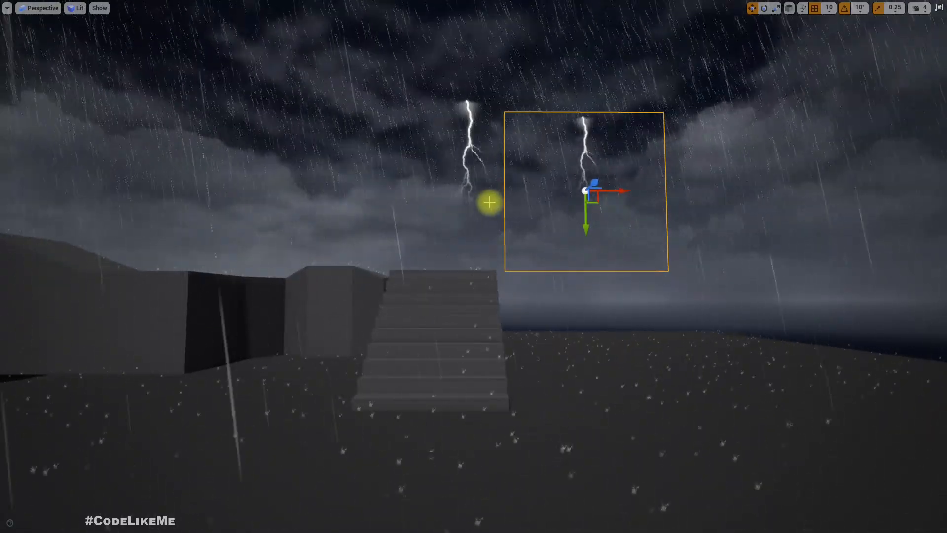
Step: Exit the fullscreen view and delete the standalone lightning Plane above the stairs from the level
click(469, 144)
key(F11)
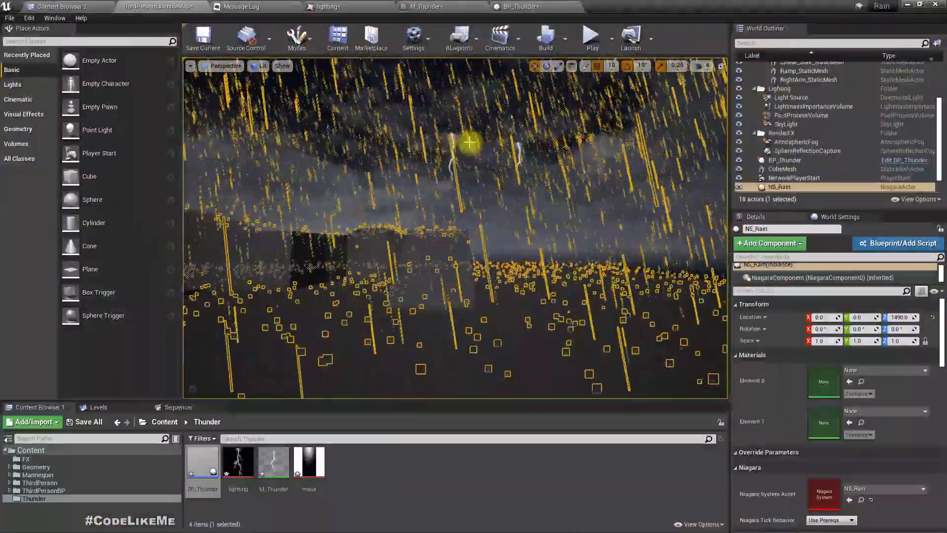
click(780, 169)
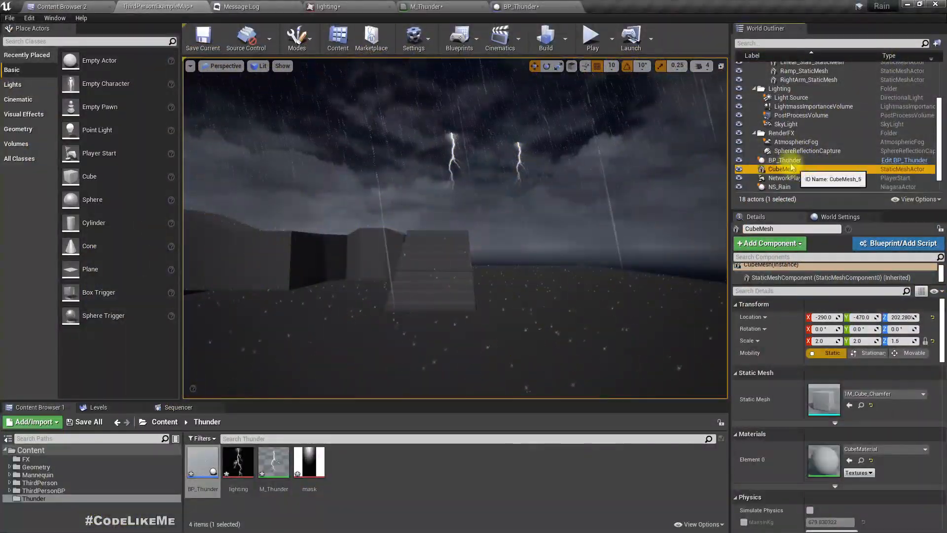
click(450, 146)
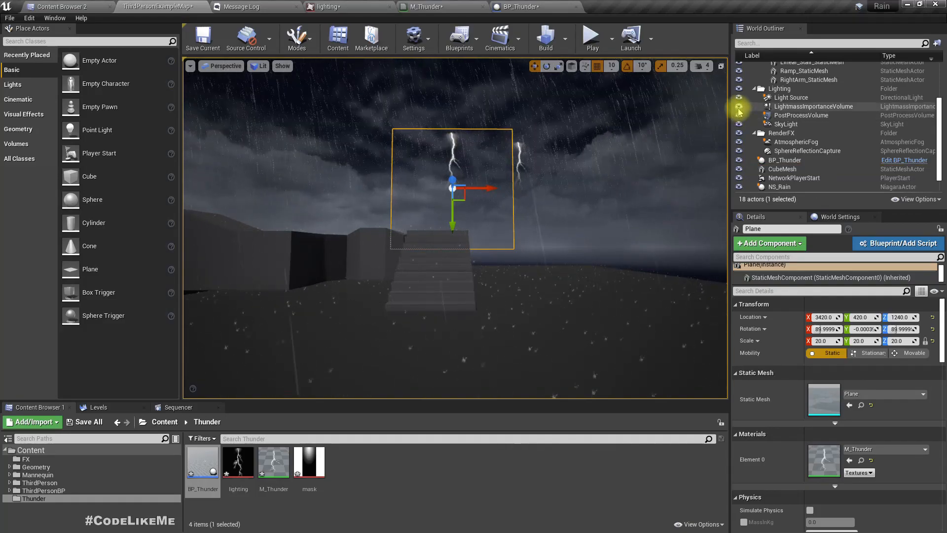
key(Delete)
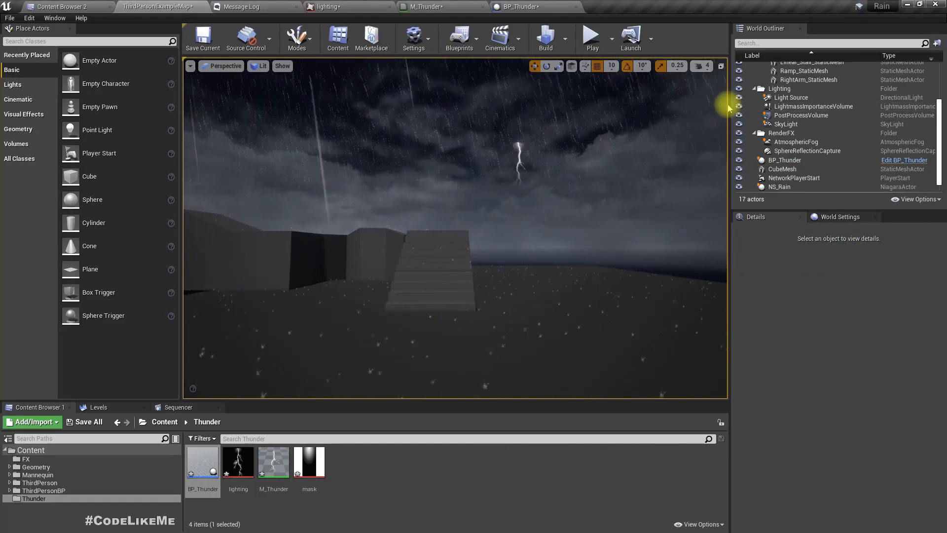
Step: Select the Thunder_plane component of the placed BP_Thunder, copy its rotation and reset its relative location to 0, 0, 0
click(510, 7)
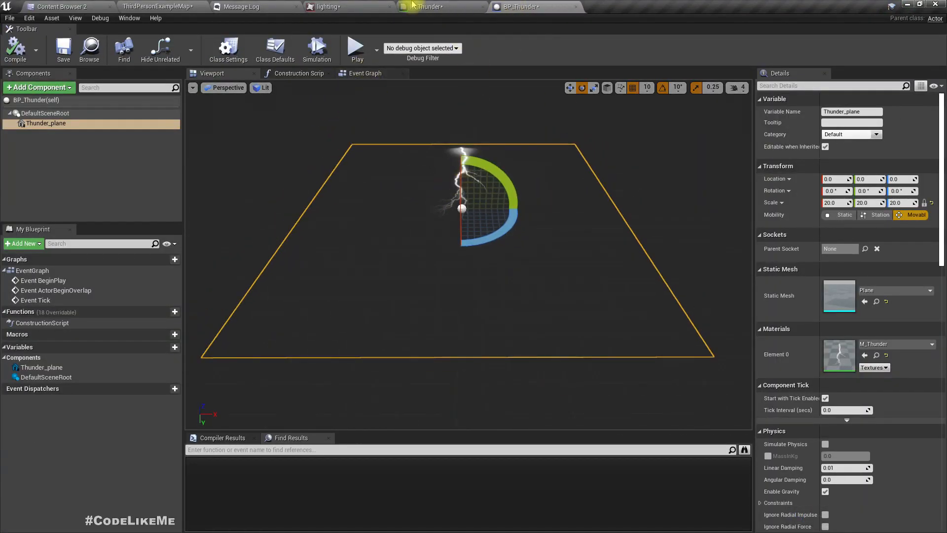
click(157, 6)
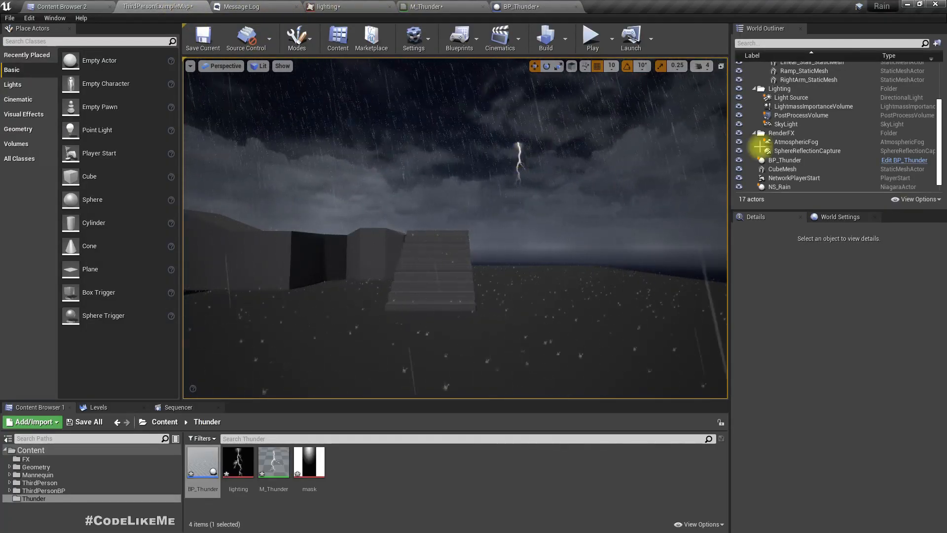
click(788, 168)
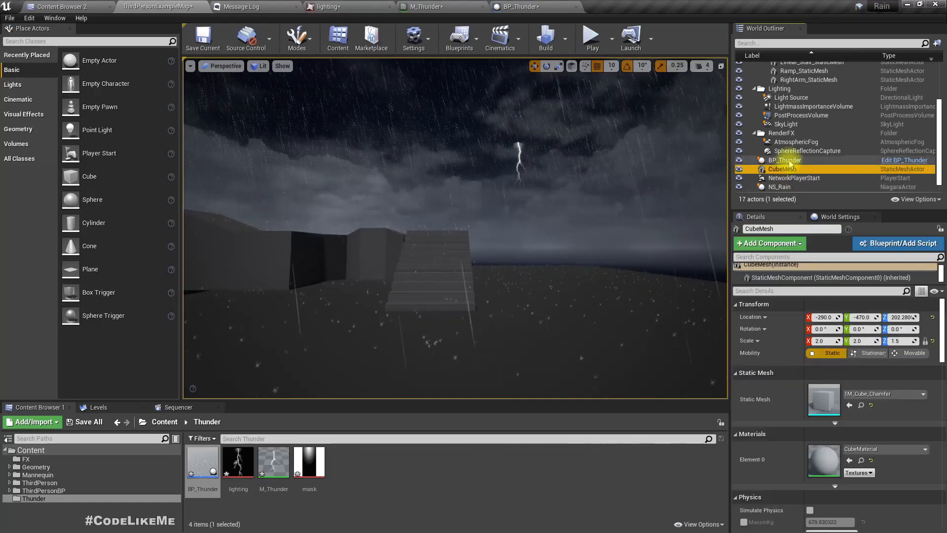
click(788, 160)
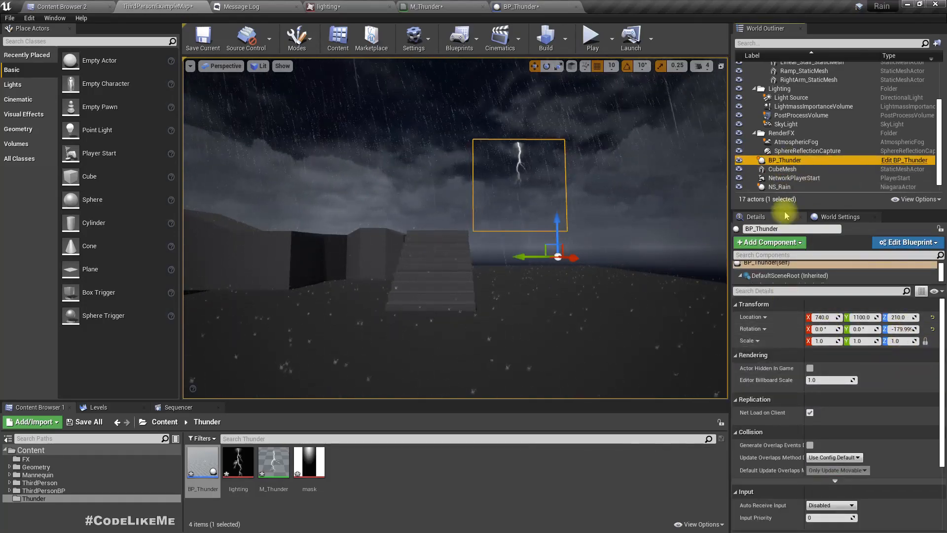
click(789, 277)
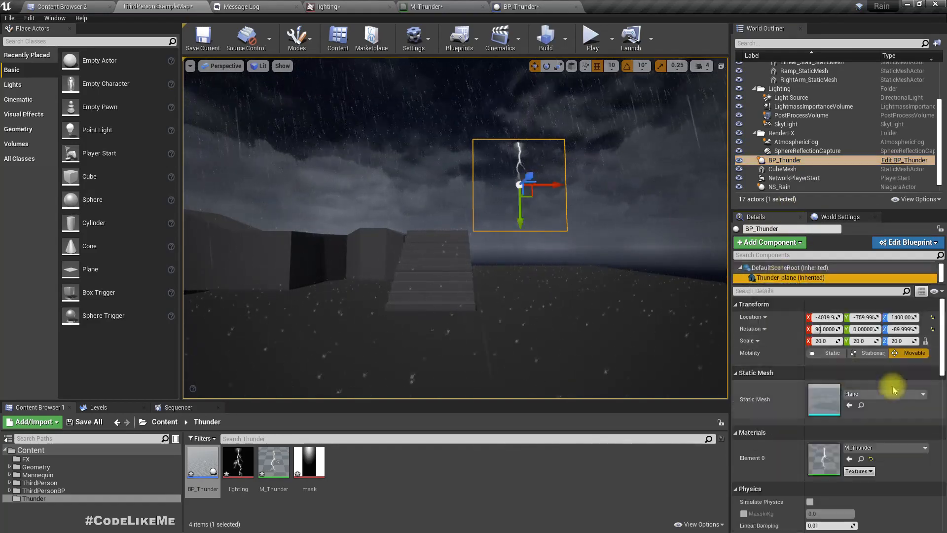
right_click(747, 332)
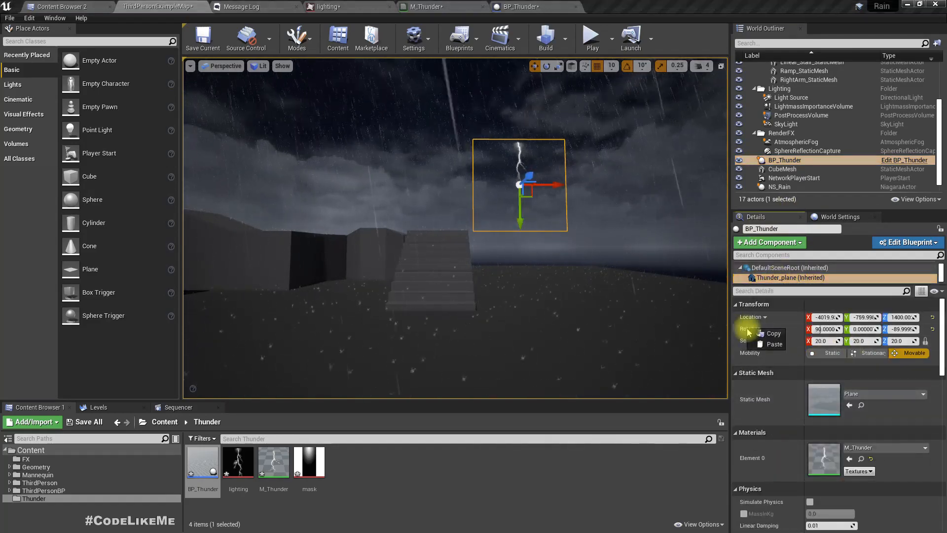
click(768, 337)
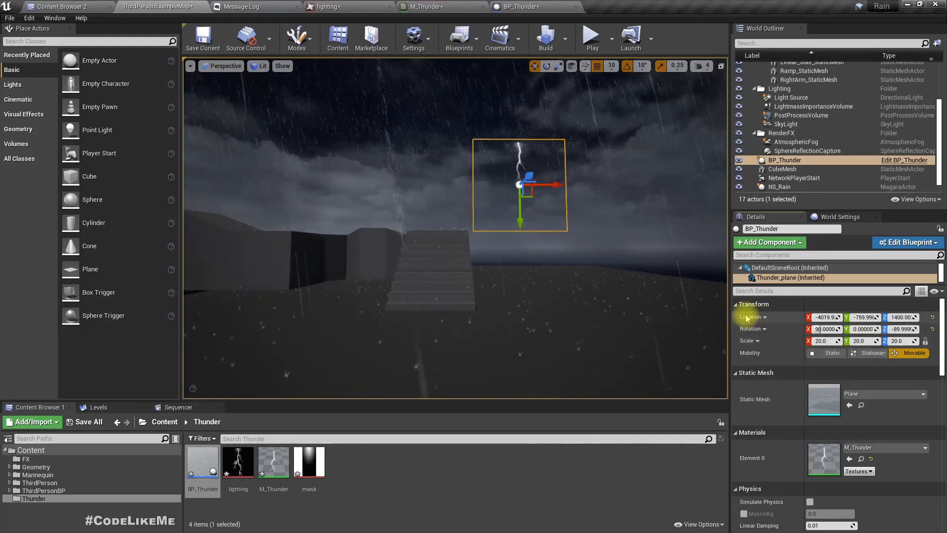
click(765, 317)
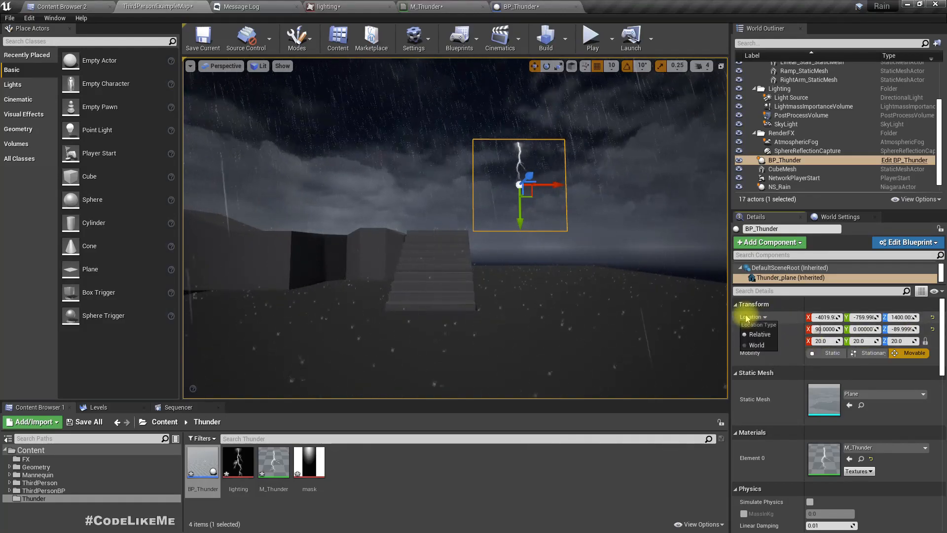
click(933, 319)
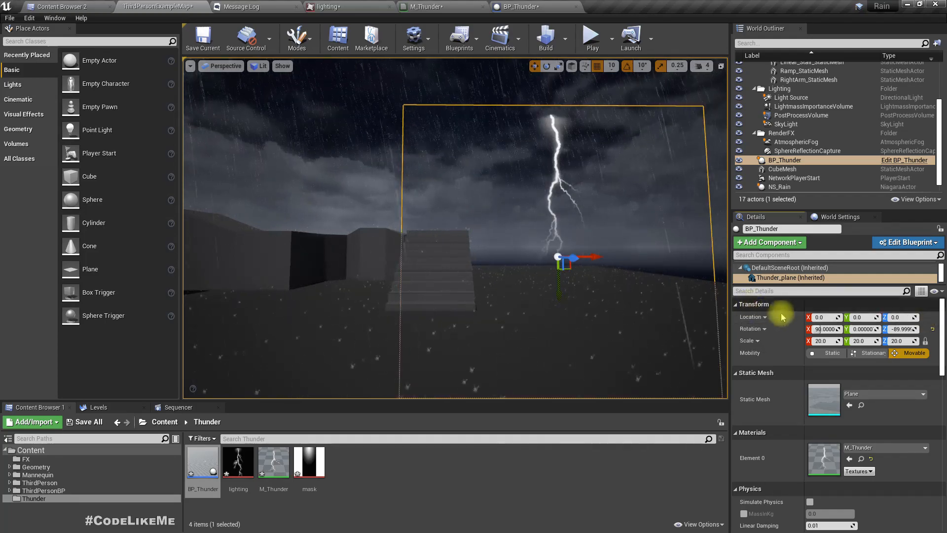
Step: Select the whole placed BP_Thunder actor and move it back and up in the sky to about 2670, 1100, 1000
right_drag(553, 233, 691, 249)
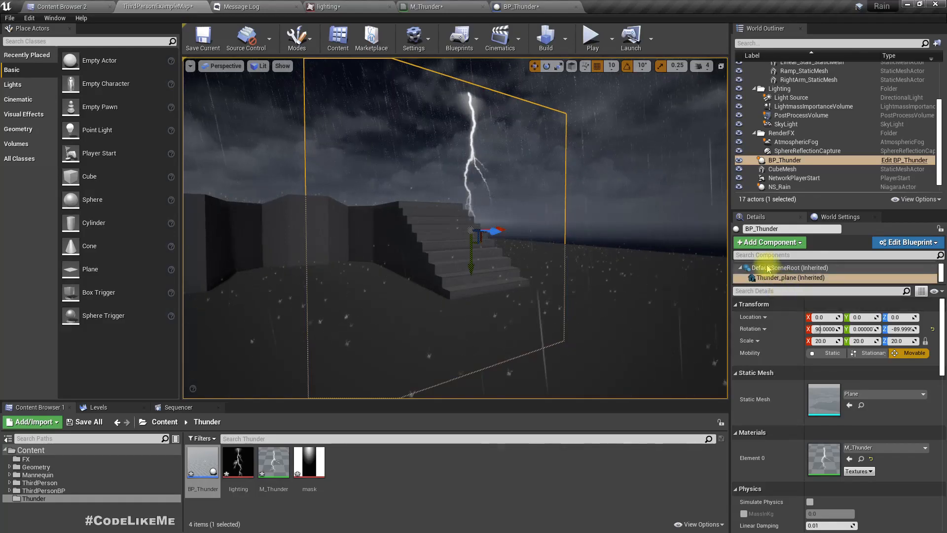
click(789, 267)
scroll(781, 275, up, 1)
click(770, 265)
drag(500, 233, 407, 218)
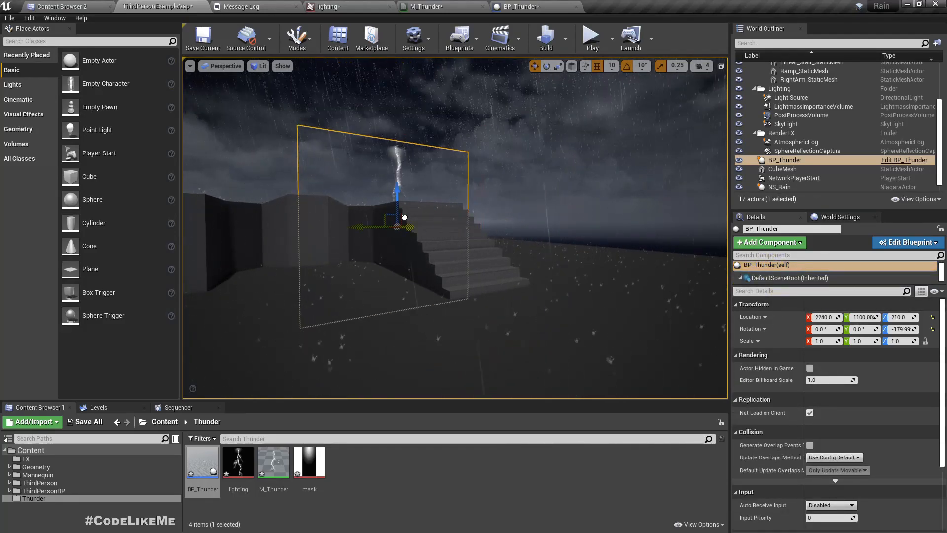
key(d)
right_drag(450, 193, 451, 199)
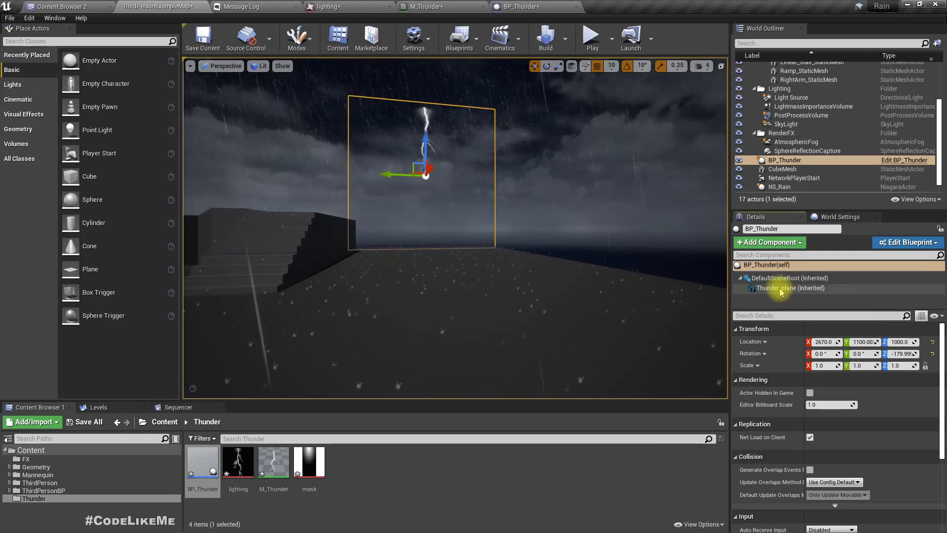
Step: Copy the placed Thunder_plane's rotation of 90°, 0°, about -90° and paste it onto Thunder_plane in the BP_Thunder Blueprint, then recheck the level
click(785, 288)
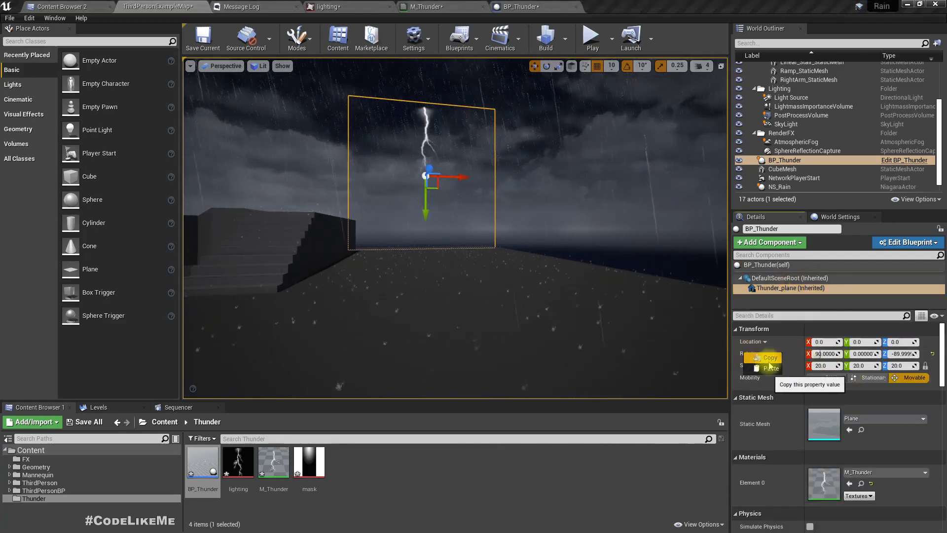
click(516, 6)
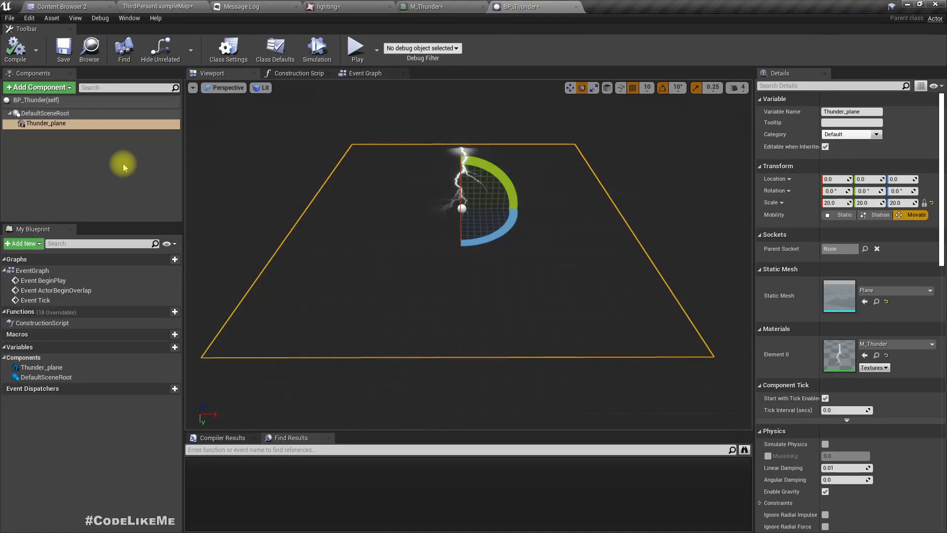
right_click(768, 191)
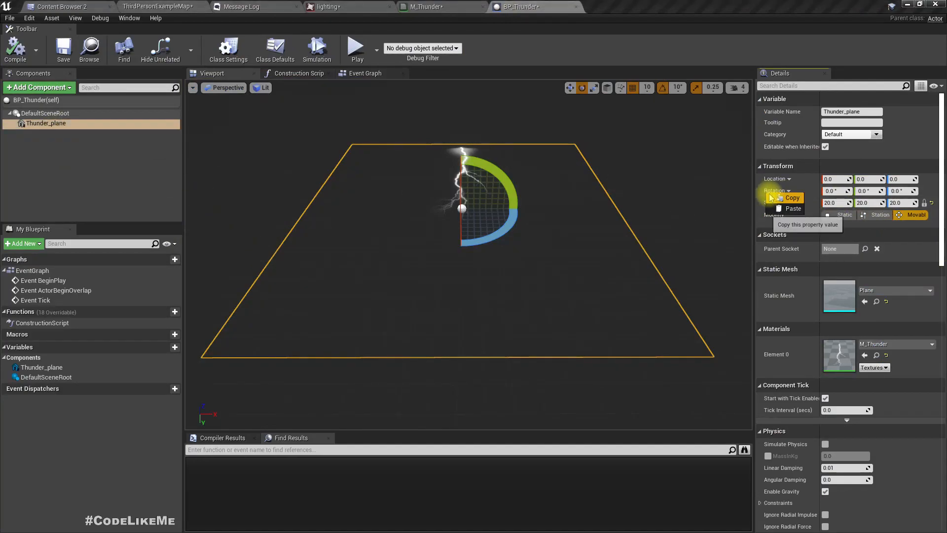
click(784, 208)
right_drag(585, 267, 488, 268)
key(w)
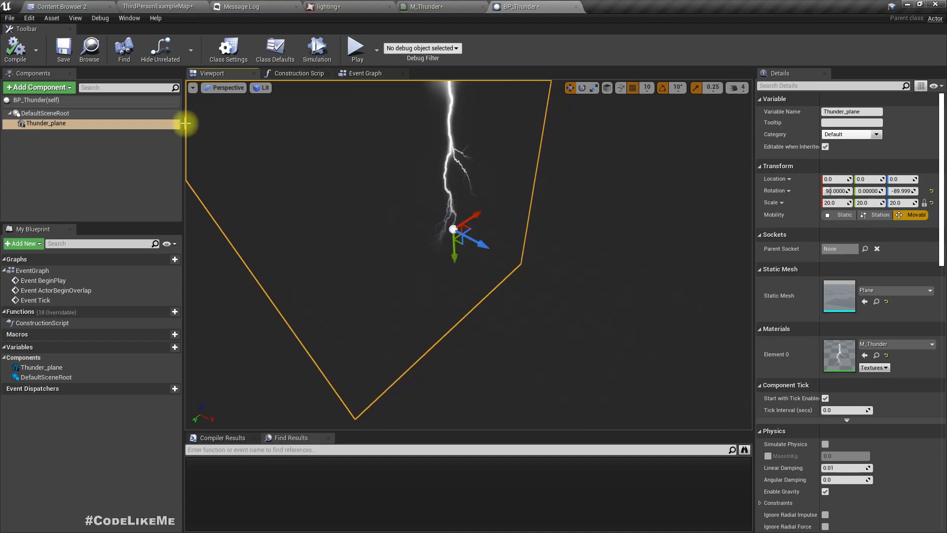
click(96, 113)
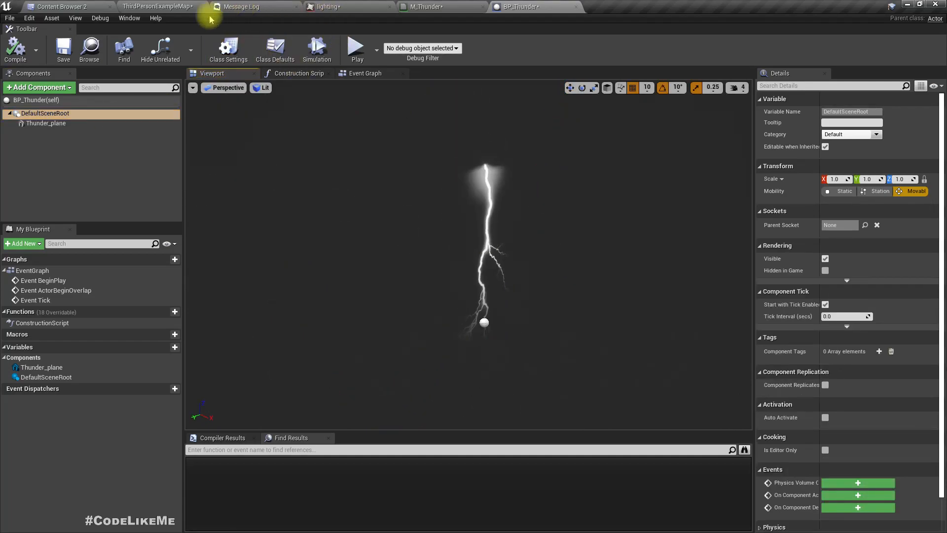
click(158, 7)
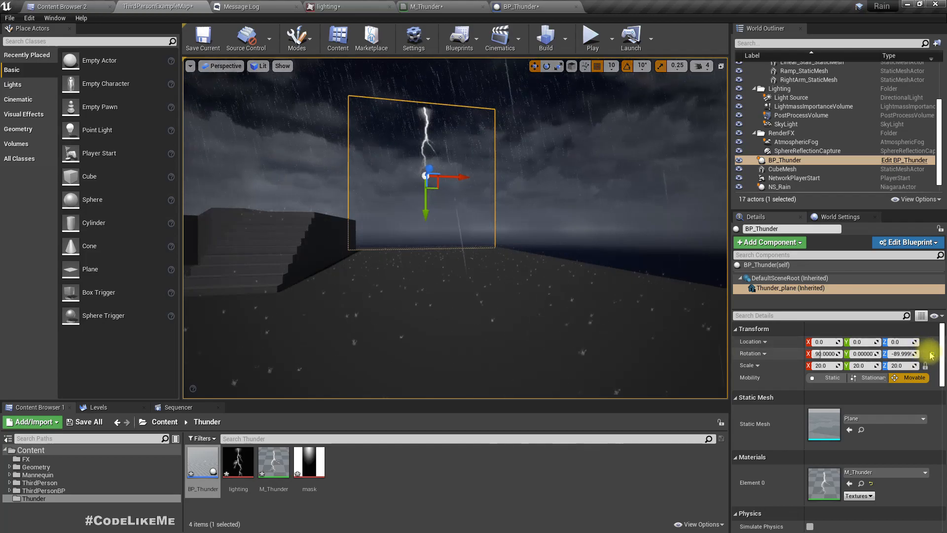
right_drag(533, 271, 518, 285)
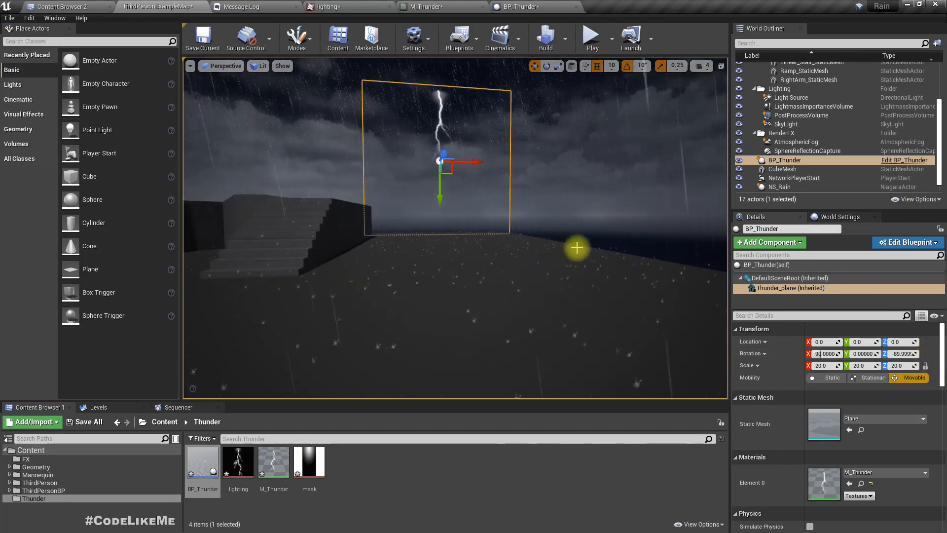
Step: Add a custom event named Strike below Event Tick in BP_Thunder's Event Graph
click(526, 6)
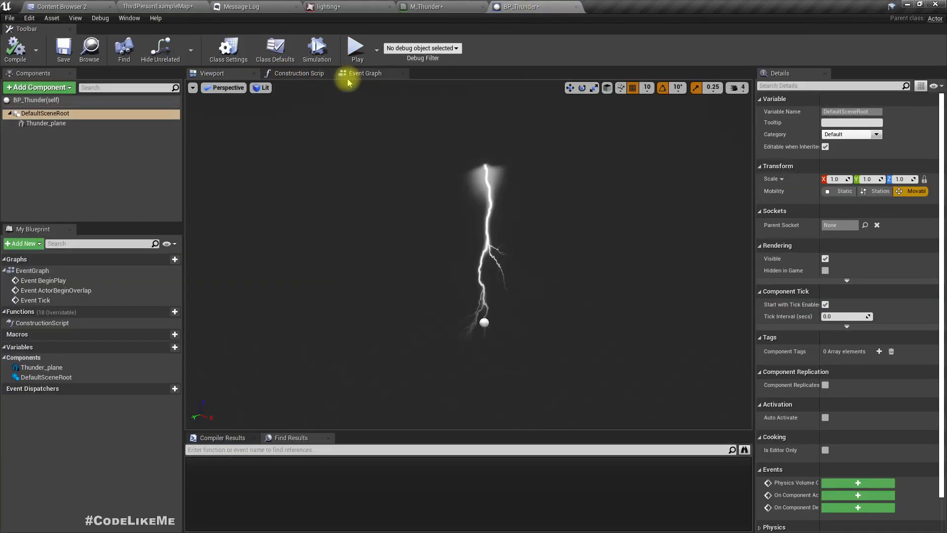
click(345, 74)
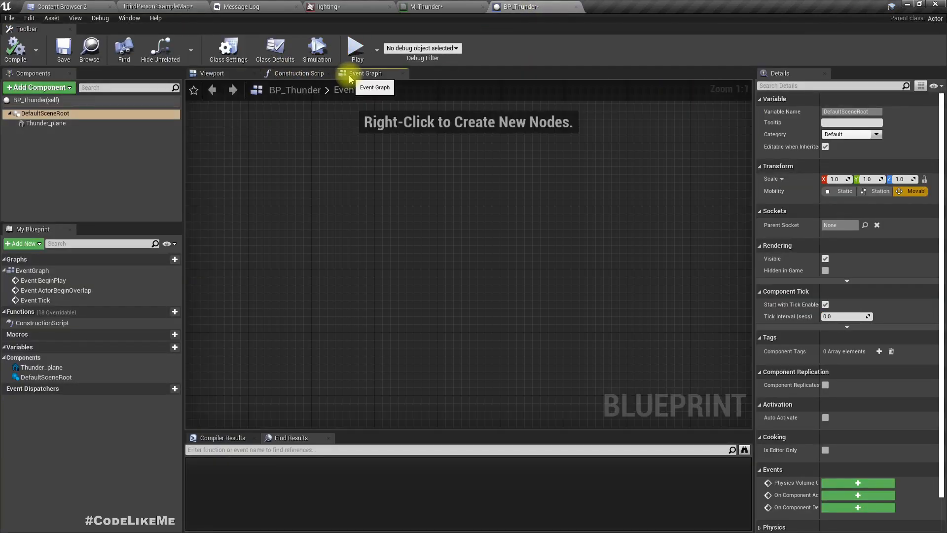
right_click(440, 314)
text(custom)
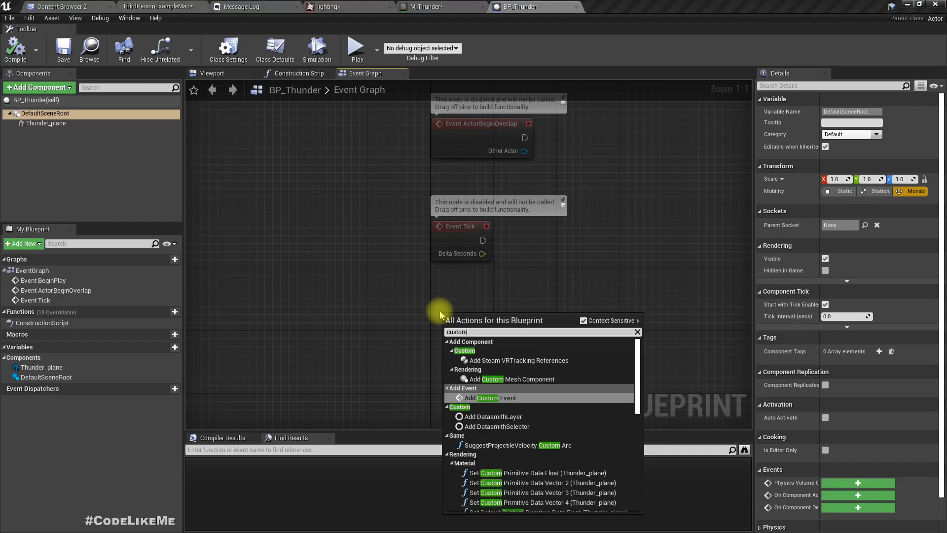
key(Return)
text(Strike)
key(Return)
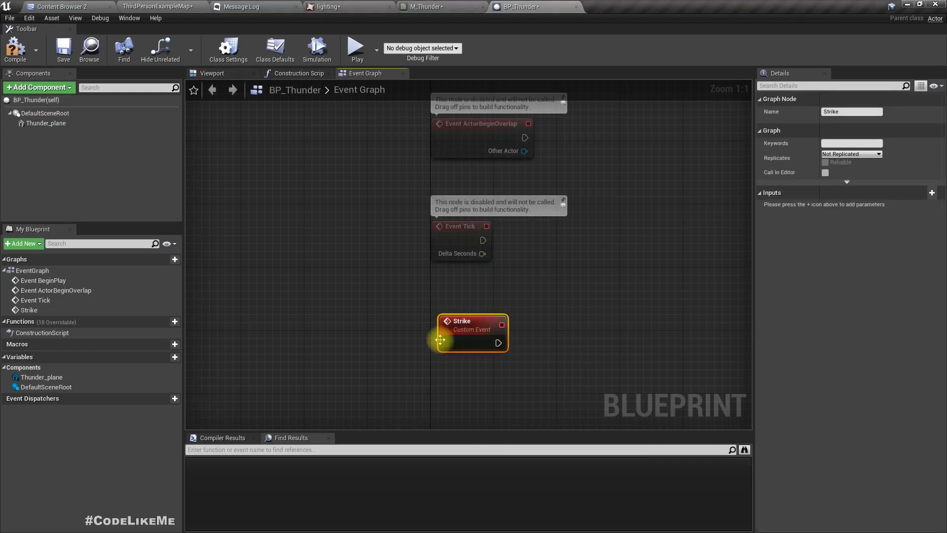
drag(461, 348, 454, 363)
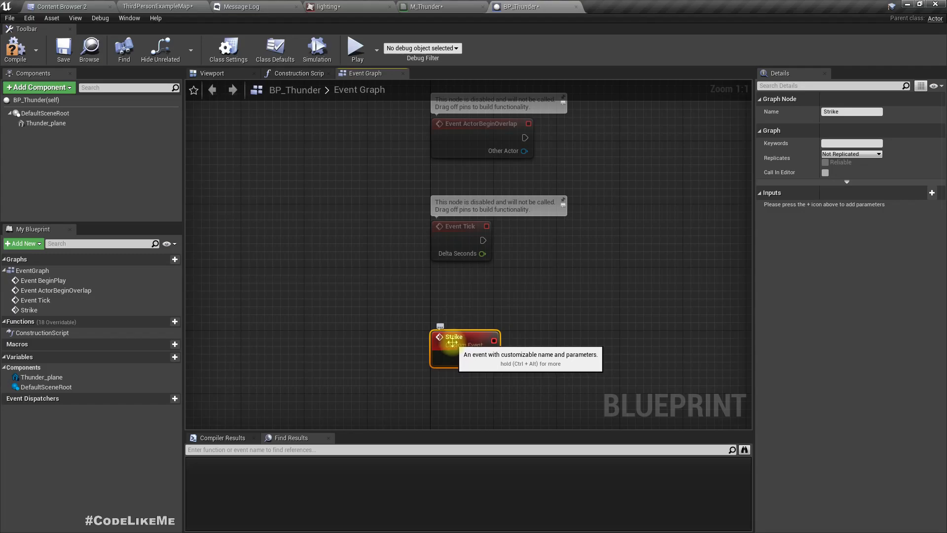
Step: Add a Thunder_plane reference beside the Strike event and create a Set Scalar Parameter Value on Materials node targeting it
right_drag(592, 308, 548, 273)
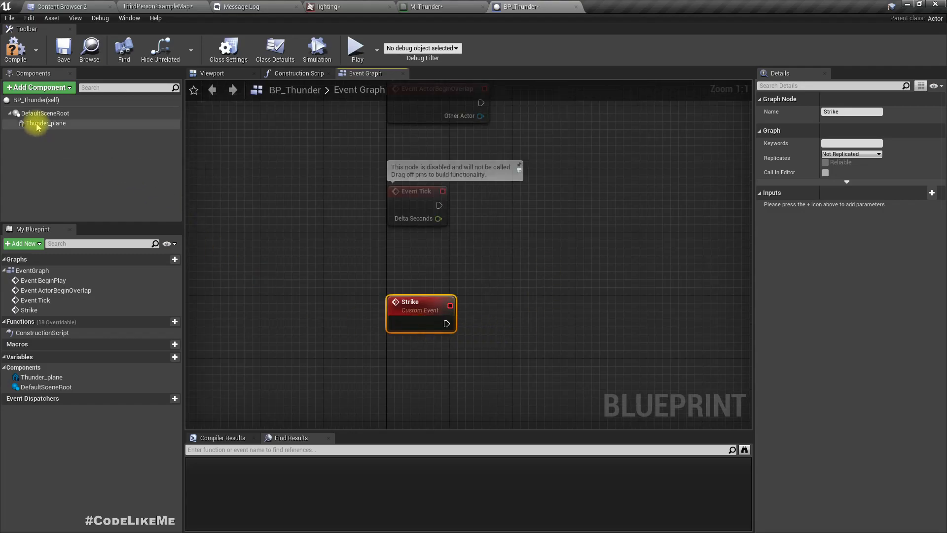
drag(39, 123, 454, 355)
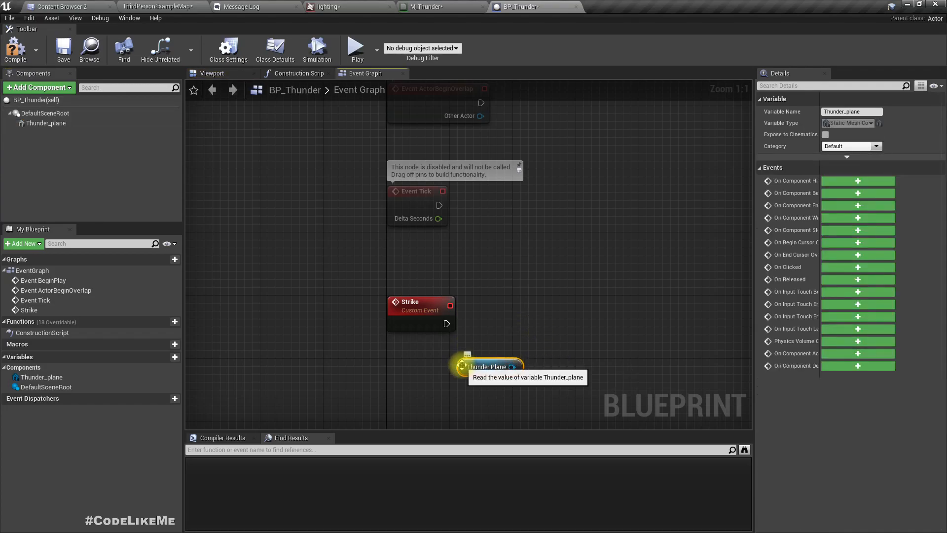
drag(467, 367, 575, 376)
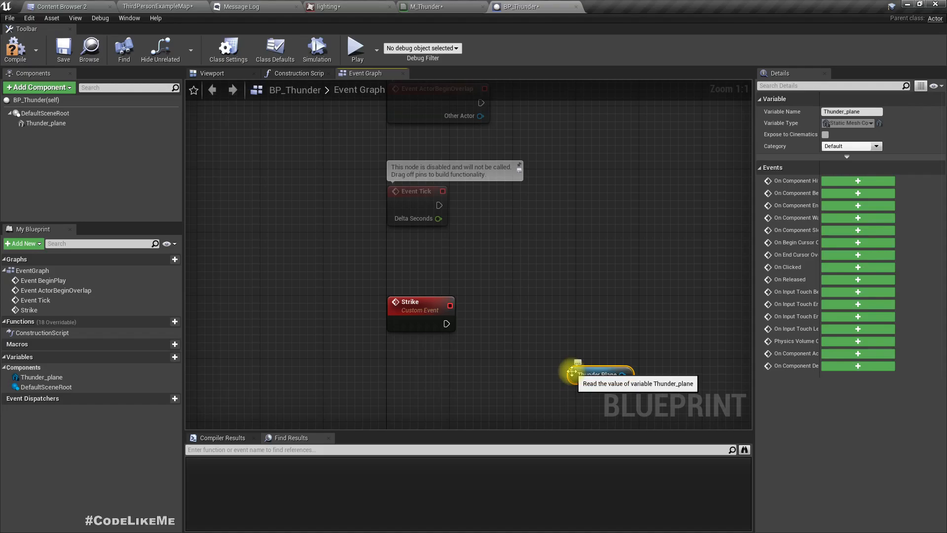
right_drag(623, 373, 514, 342)
drag(514, 344, 552, 316)
text(set material pa)
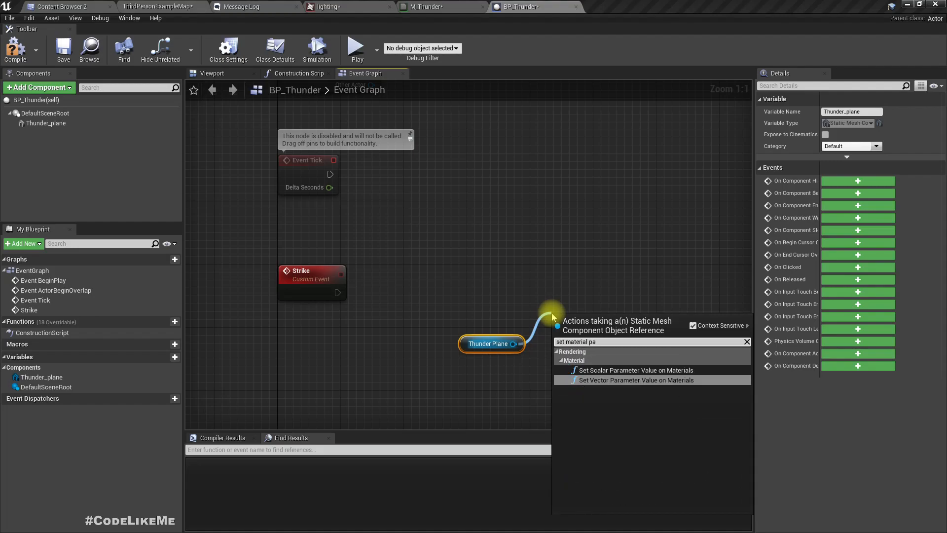
key(Up)
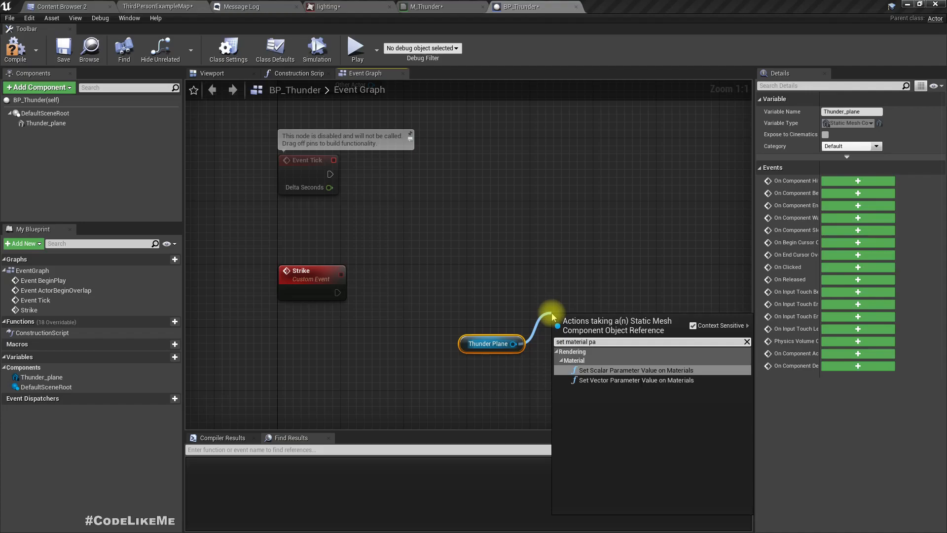
key(Return)
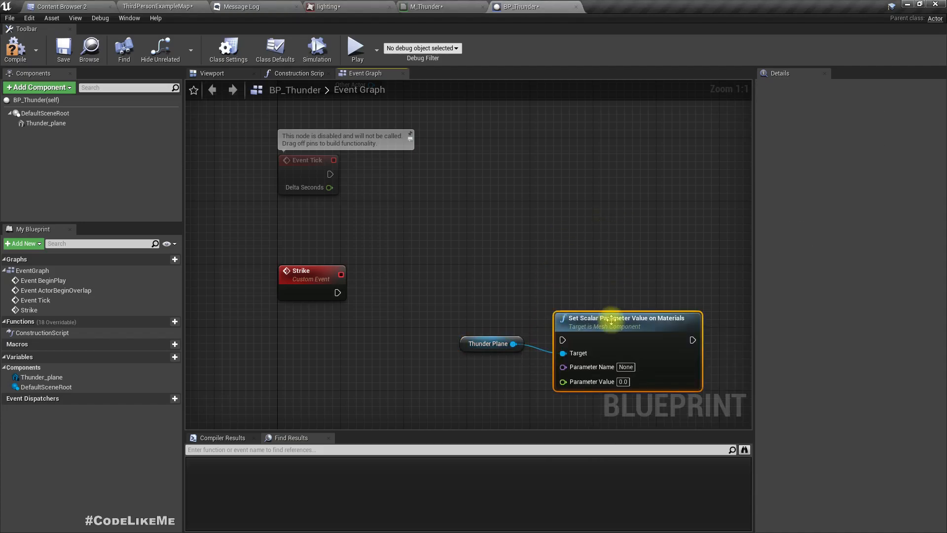
Step: Copy the Y parameter's name from M_Thunder into the scalar parameter node's Parameter Name and align the node with Strike
click(459, 7)
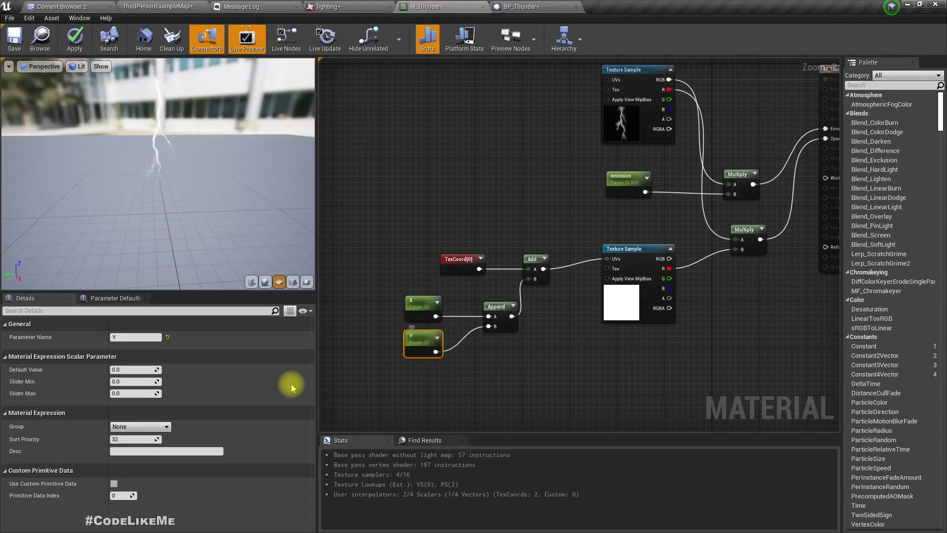
click(131, 337)
key(ctrl+c)
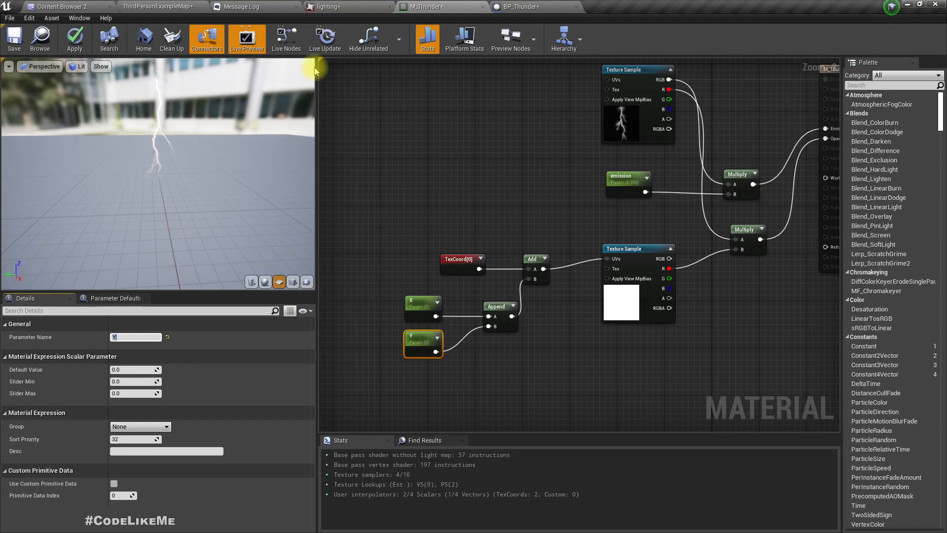
click(552, 5)
click(633, 344)
key(ctrl+v)
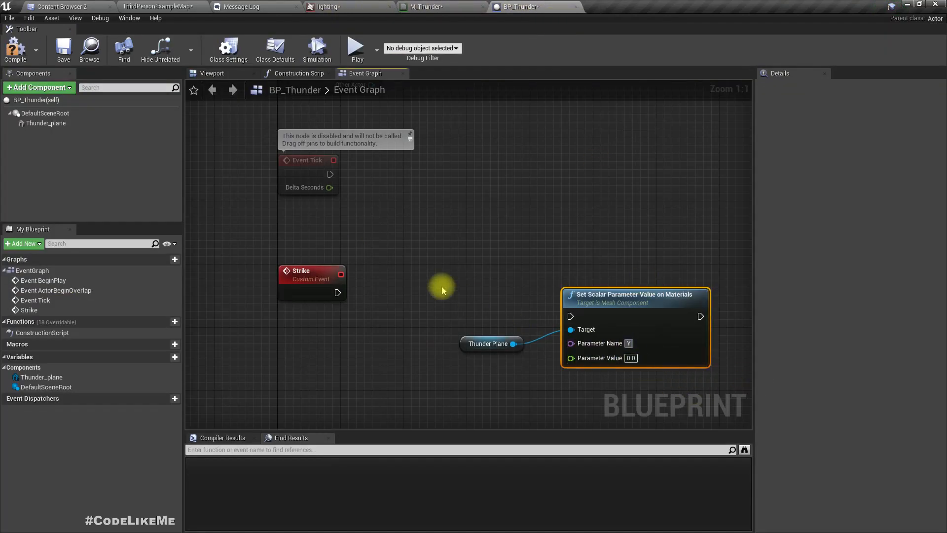
drag(607, 301, 607, 285)
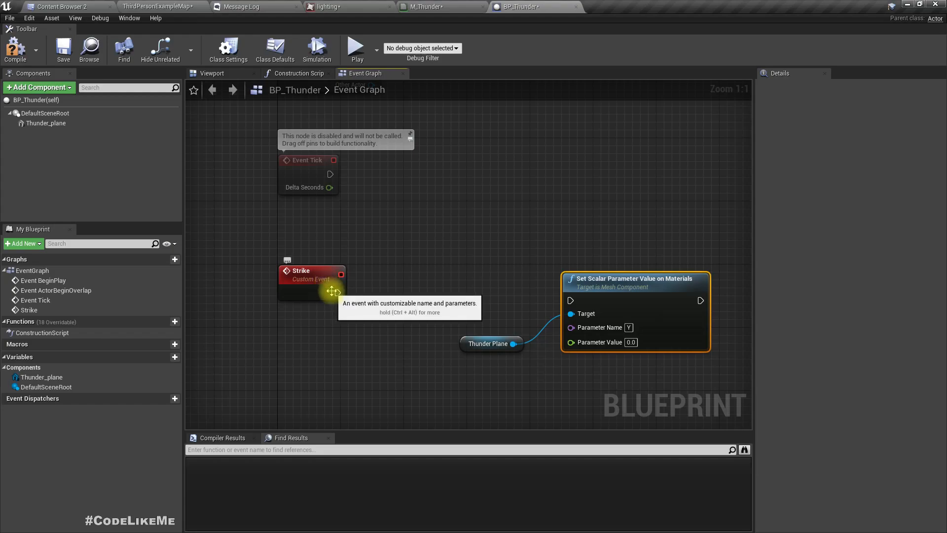
Step: Make room after the Strike event and connect a new timeline named Thunder_strike to its execution output
drag(450, 250, 626, 385)
drag(601, 299, 665, 291)
right_drag(374, 370, 360, 319)
drag(324, 241, 446, 222)
text(timelin)
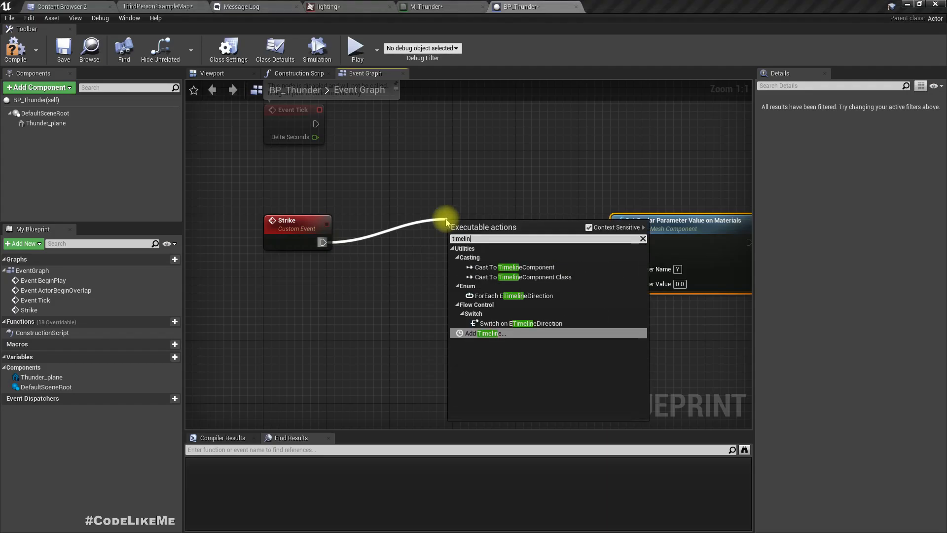
key(Return)
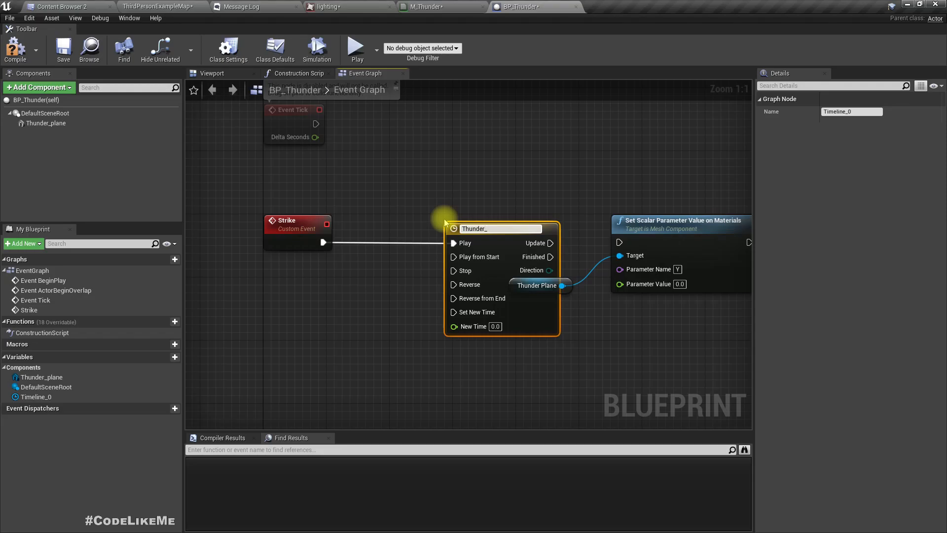
text(Thunder_strike)
key(Return)
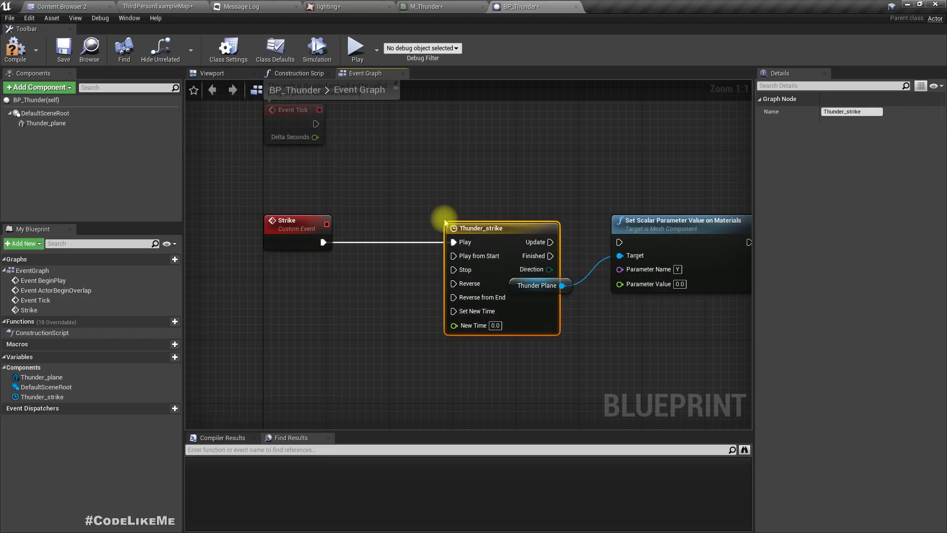
Step: Move the Thunder Plane reference and the Set Scalar Parameter Value on Materials node together, clear of the Thunder_strike timeline
right_drag(632, 391, 497, 352)
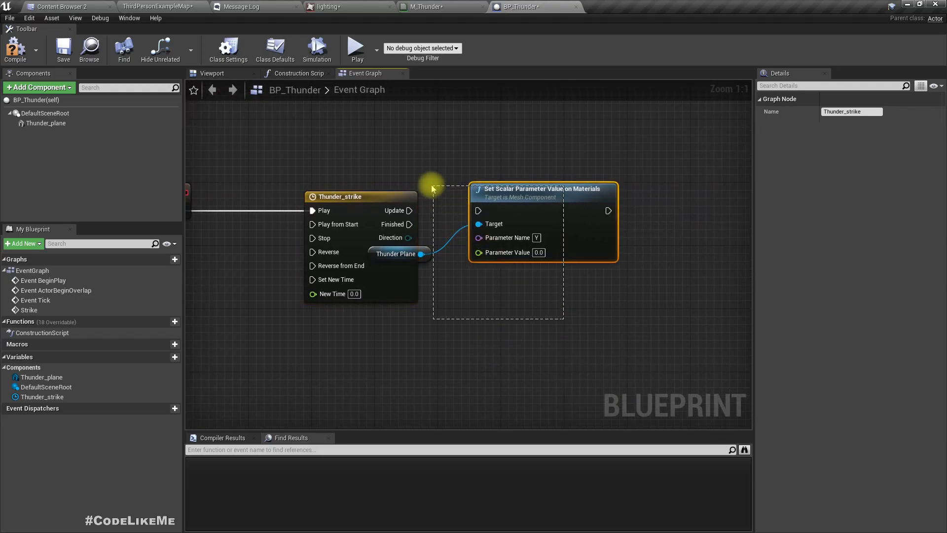
click(515, 200)
drag(514, 201, 593, 252)
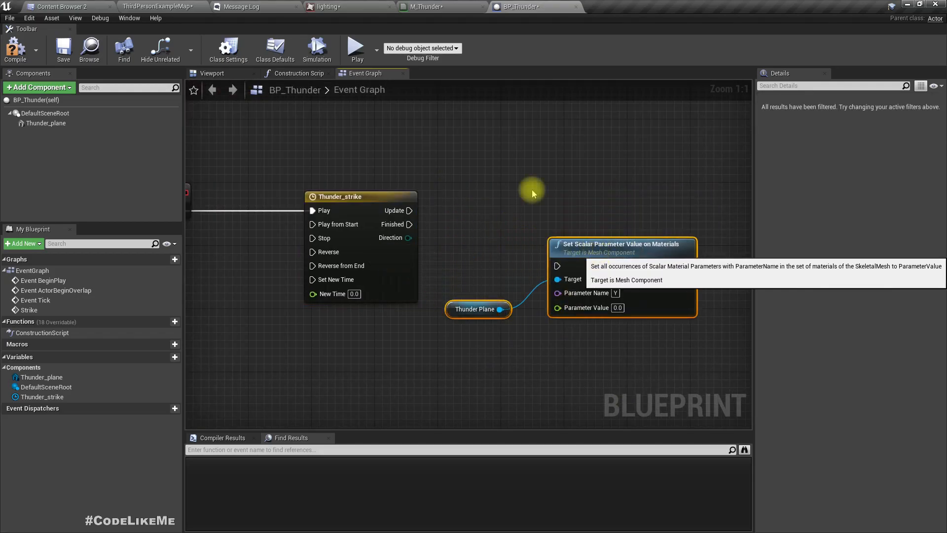
Step: Try default values of 1, 0 and 0.5 for the Y parameter in M_Thunder
click(427, 6)
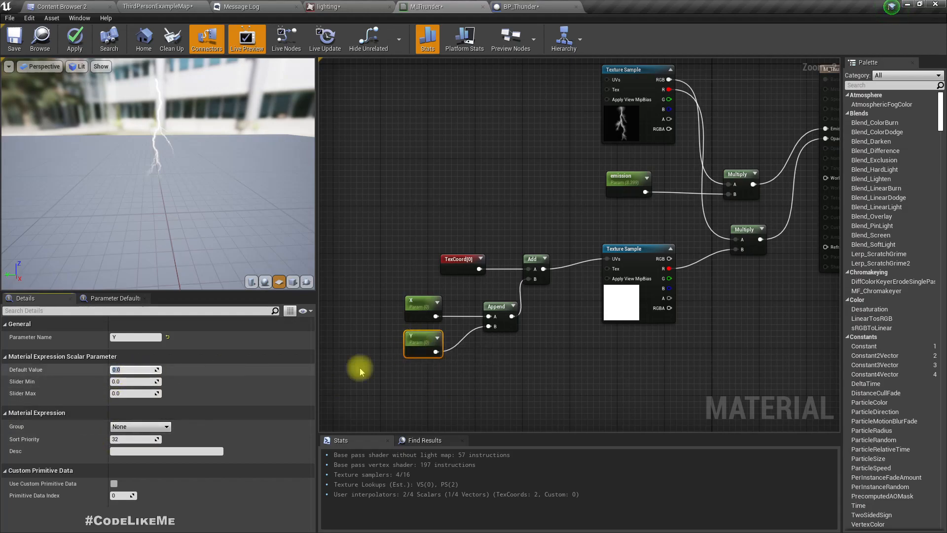
text(1)
key(Return)
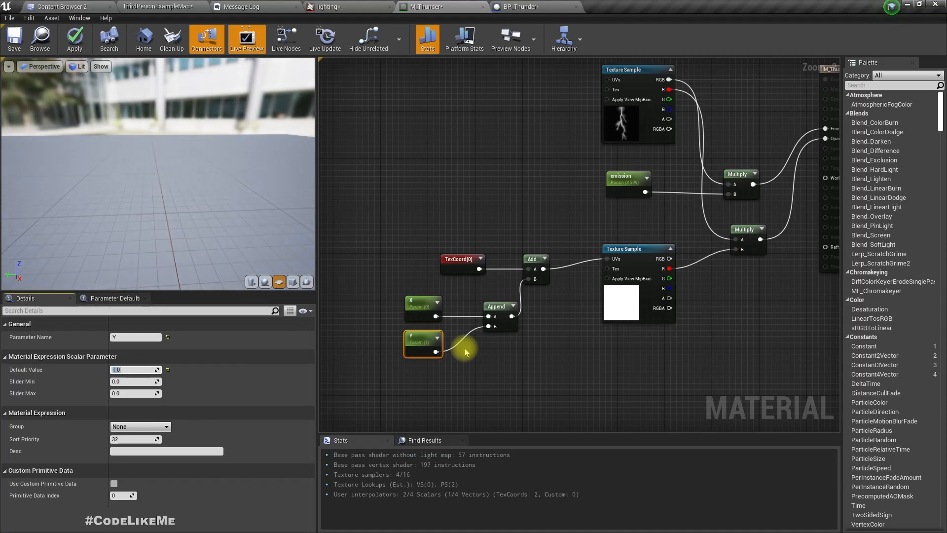
text(0)
key(Return)
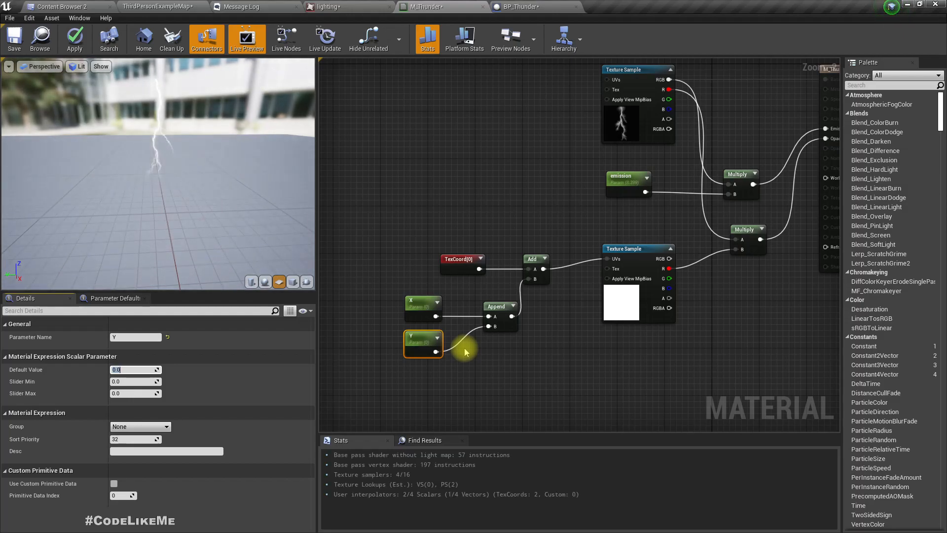
text(.5)
key(Return)
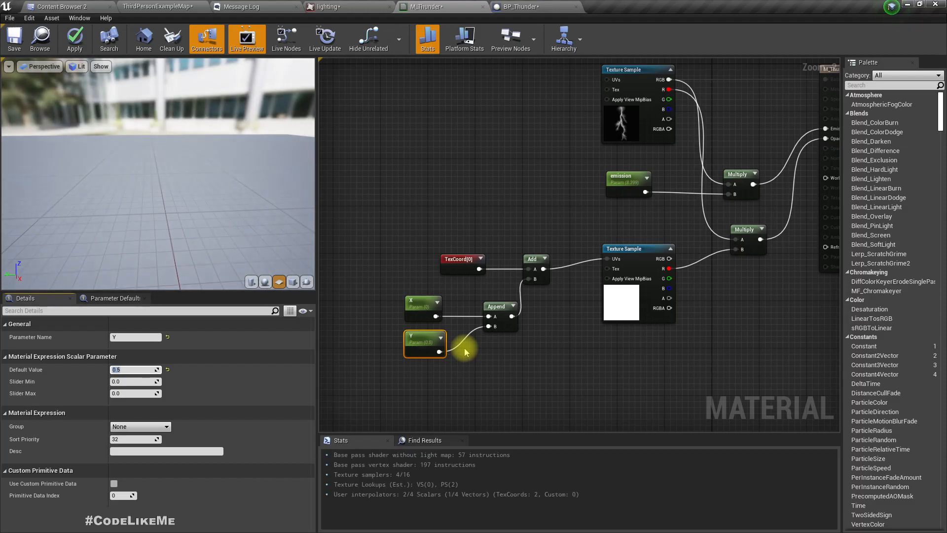
Step: Try Y default values of 0.2 and 0.3 and inspect the lightning plane in the material preview
text(.2)
key(Return)
drag(231, 223, 217, 256)
drag(206, 199, 236, 200)
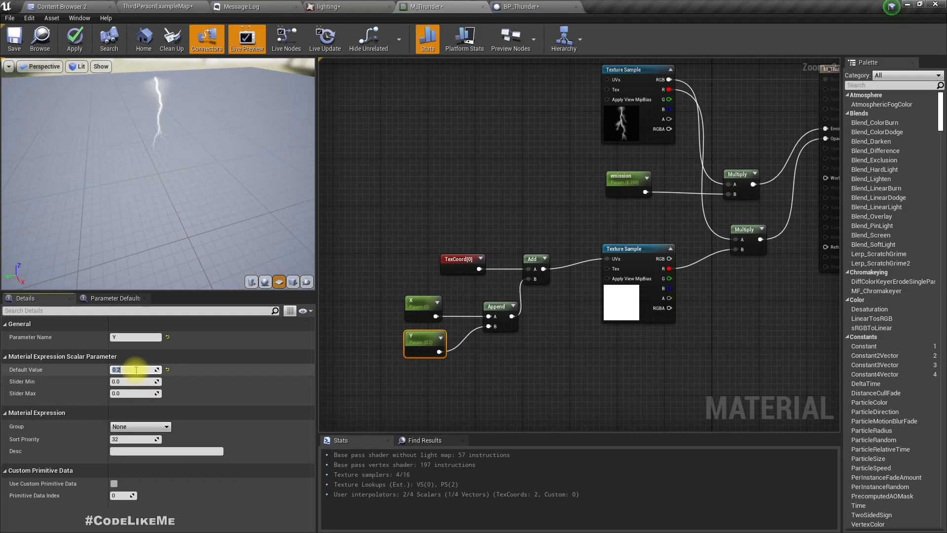
text(0.3)
key(Return)
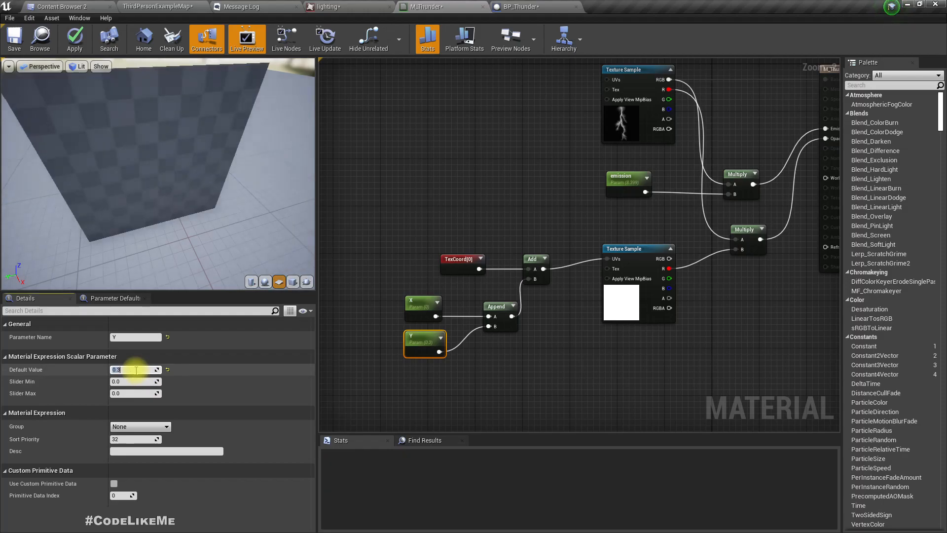
drag(67, 269, 101, 241)
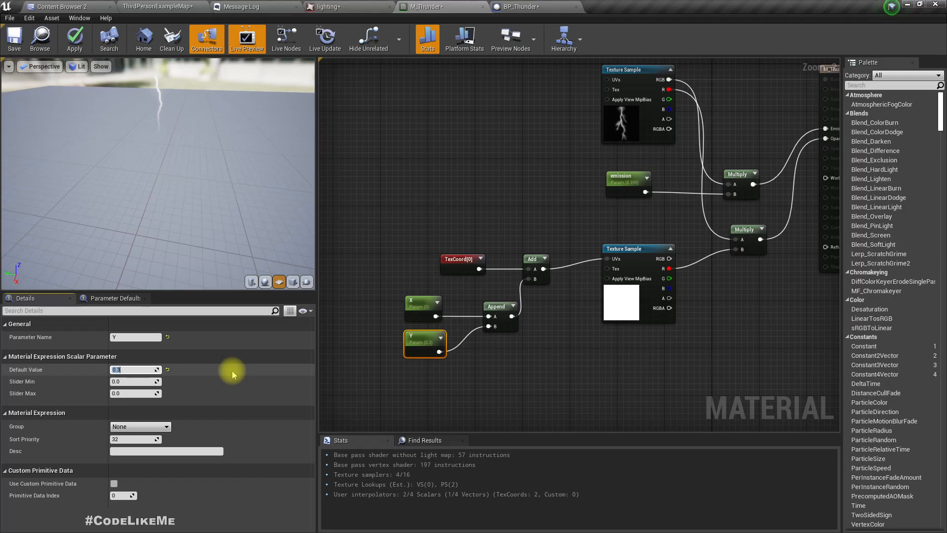
Step: Test a Y default value of 1, reset it to 0 and apply the M_Thunder material
text(1)
key(Return)
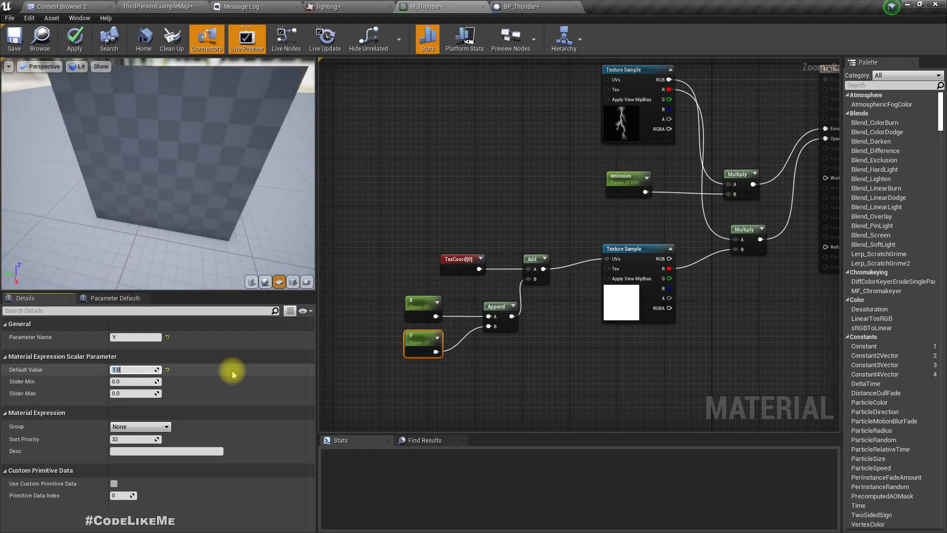
text(0)
key(Return)
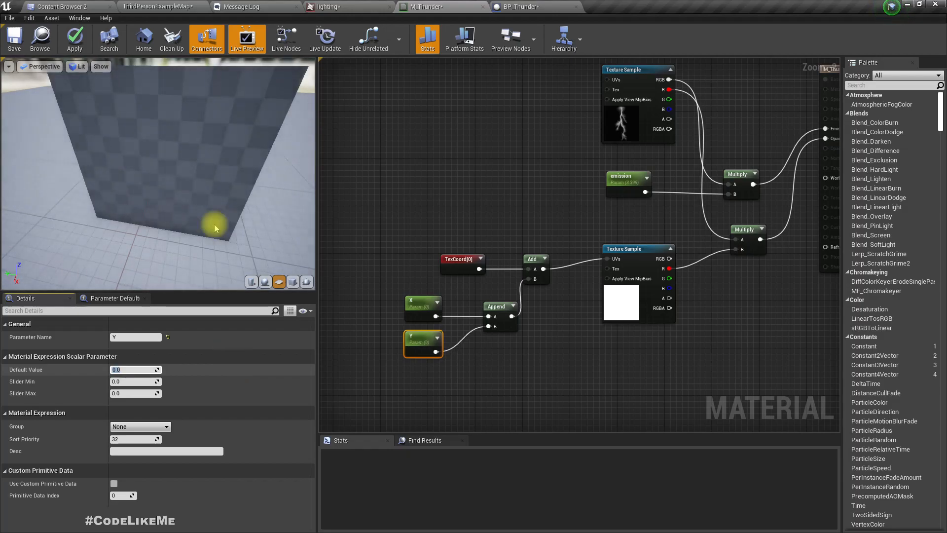
click(75, 38)
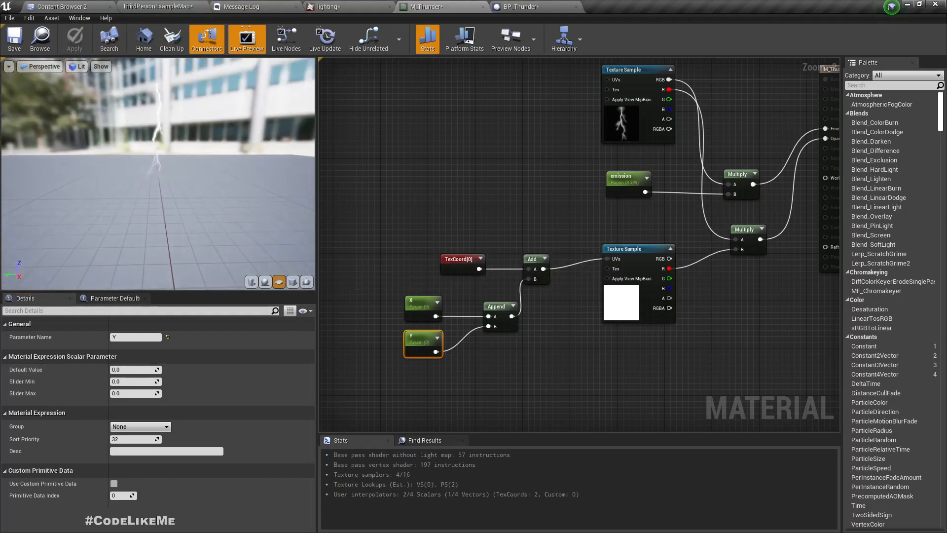
Step: Try Y default values of -1, -2 and 1, and restore the default to 0
click(128, 369)
text(-1)
key(Return)
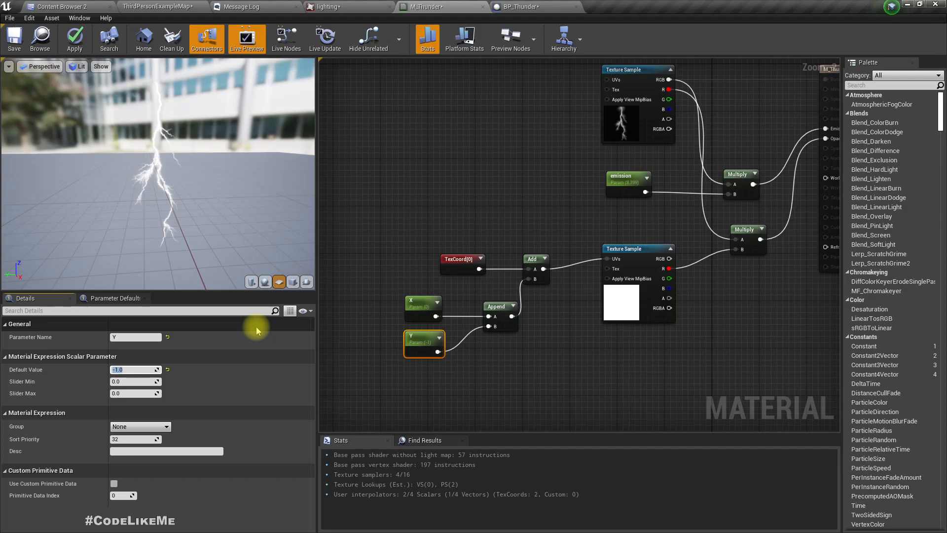
text(-2)
key(Return)
text(1)
key(Return)
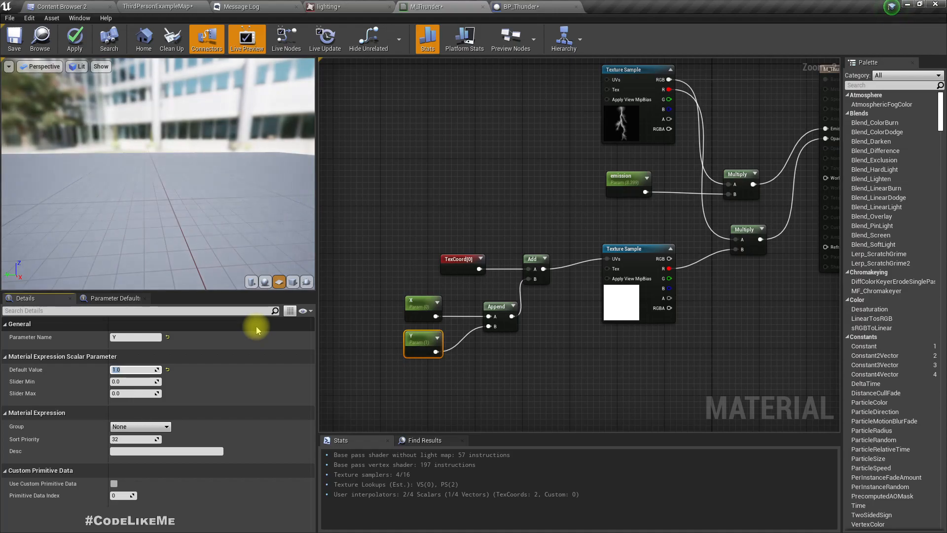
text(0)
key(Return)
Step: Open the Thunder_strike timeline in BP_Thunder and add a float track named Y
click(543, 5)
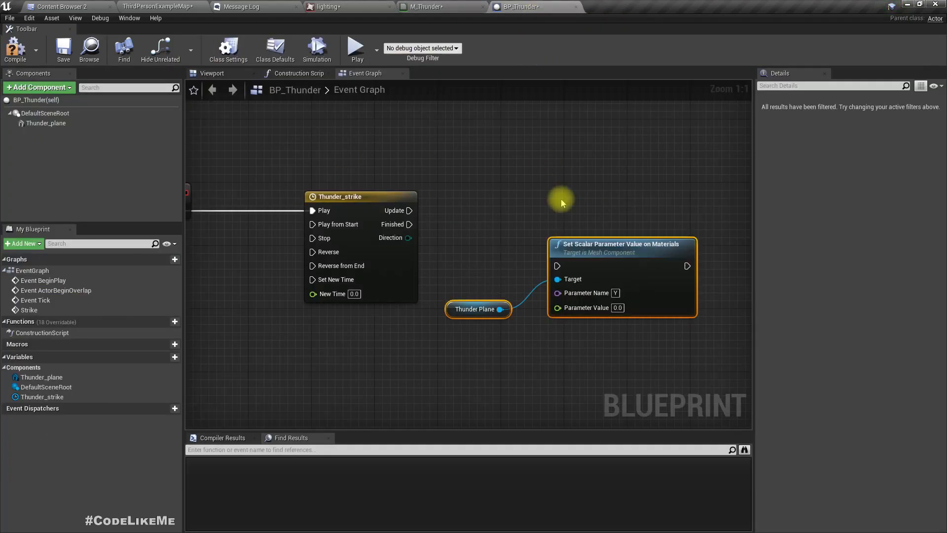
double_click(362, 199)
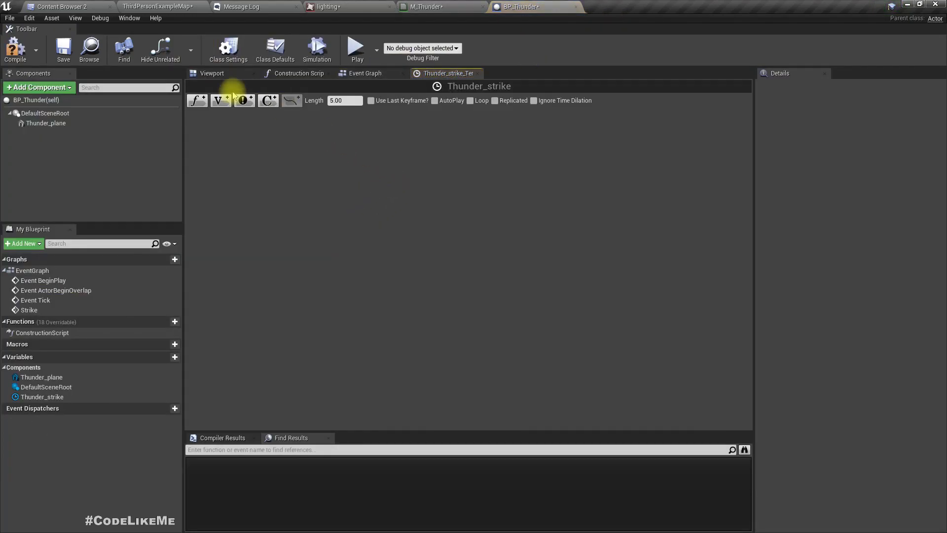
click(197, 100)
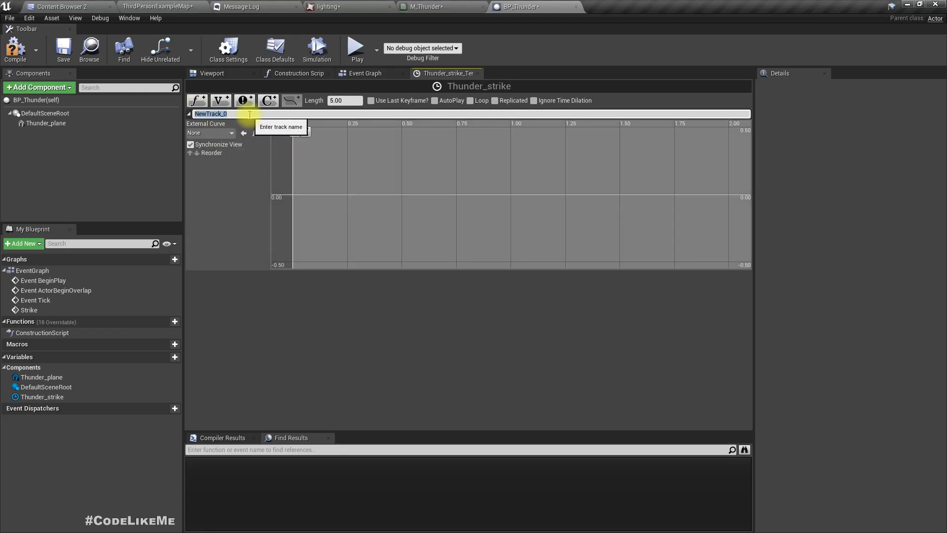
key(Return)
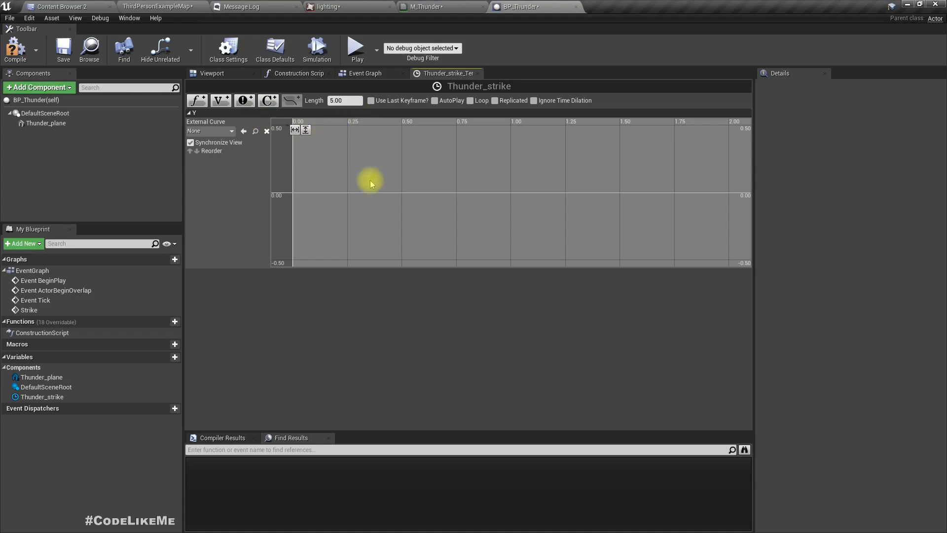
Step: Add a key to the Y track at time 0 with a value of -1
right_click(304, 193)
click(318, 200)
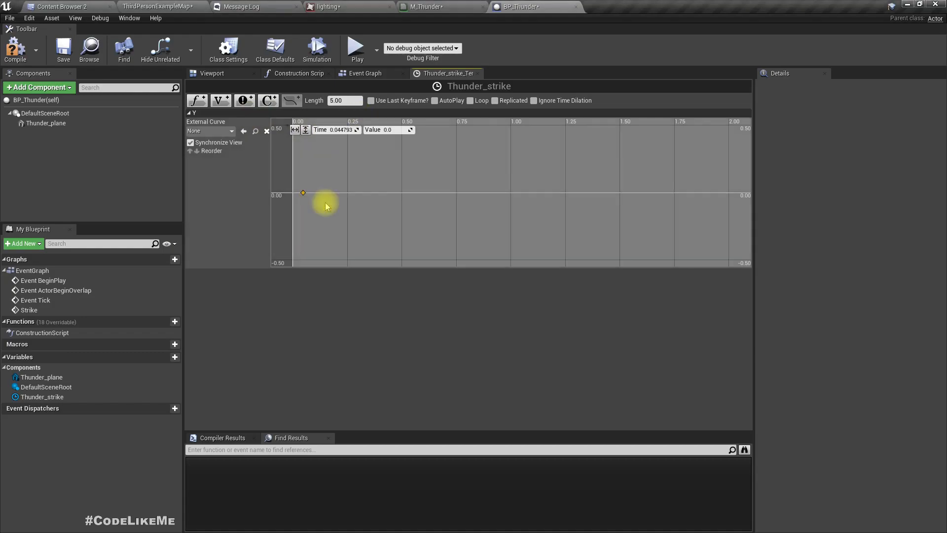
click(335, 130)
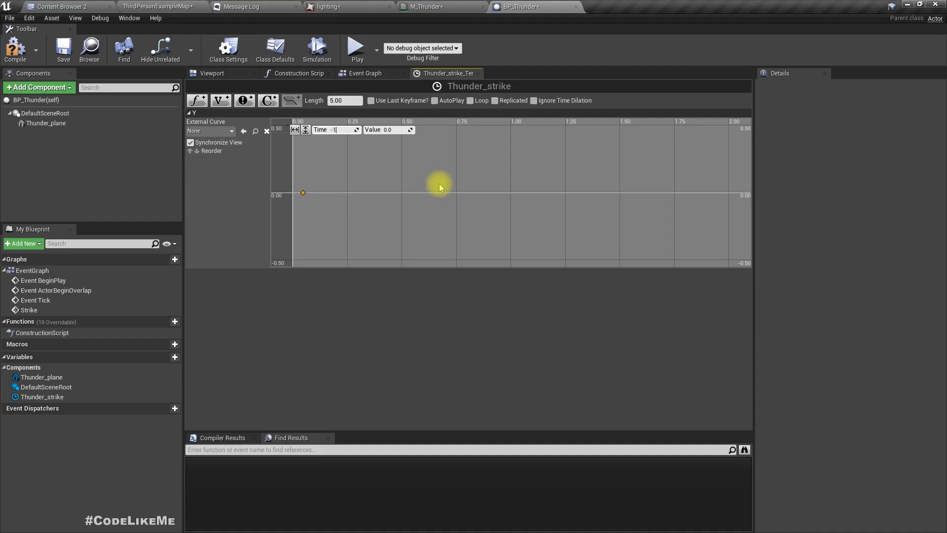
key(Tab)
key(shift+Tab)
text(0)
key(Tab)
text(-1)
key(Return)
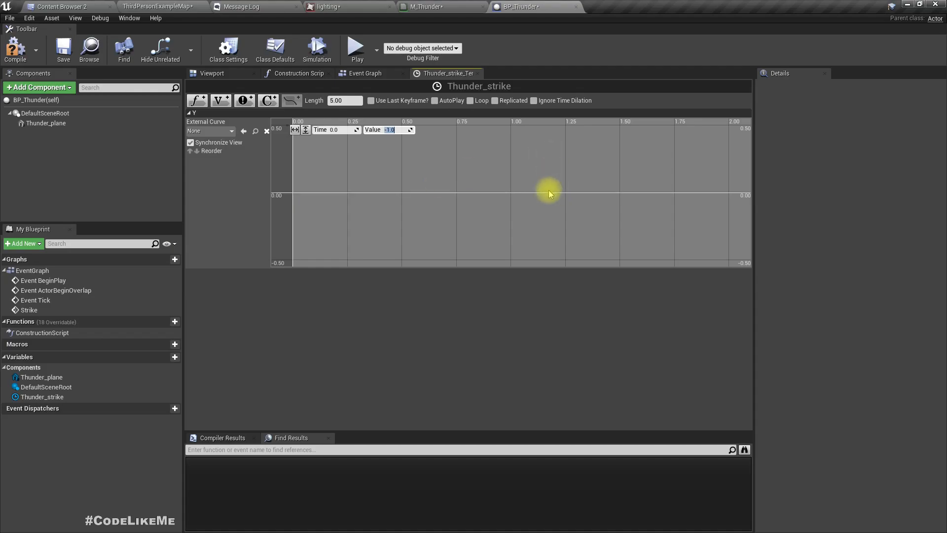
Step: Add a second key to the Y curve at about 3.01 seconds, level with the first key
scroll(510, 202, down, 14)
scroll(509, 202, up, 4)
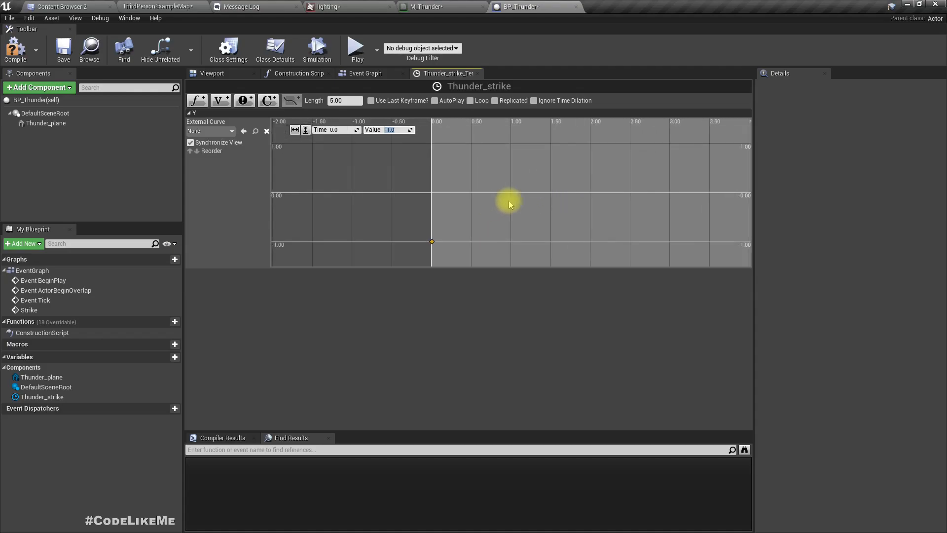
right_click(671, 241)
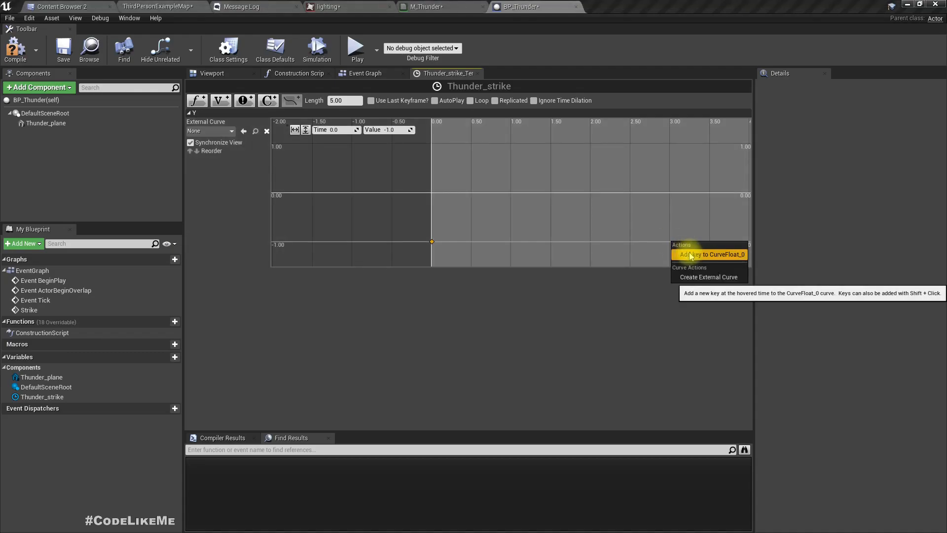
click(690, 255)
Step: Try timeline lengths of 0.3 and 1 for Thunder_strike and restore the length to 5
click(345, 101)
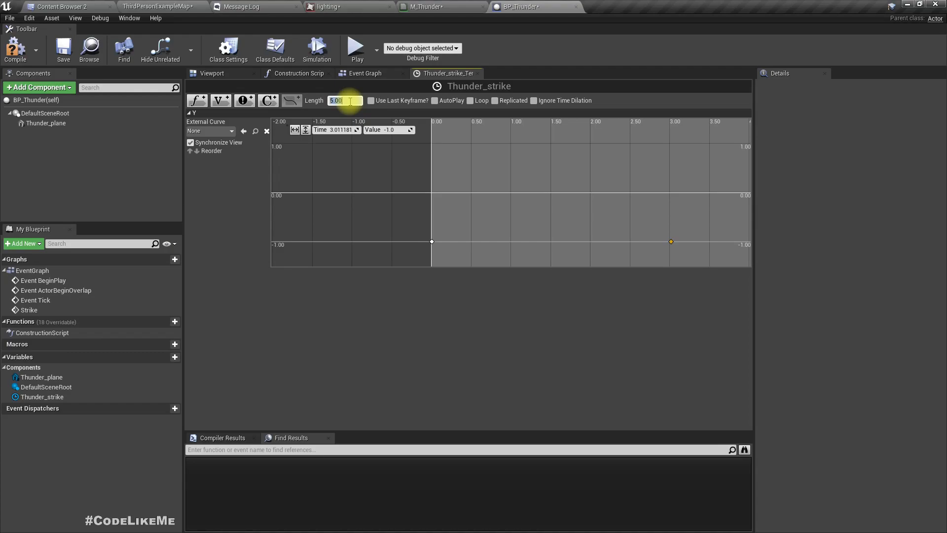
text(0.3)
key(Return)
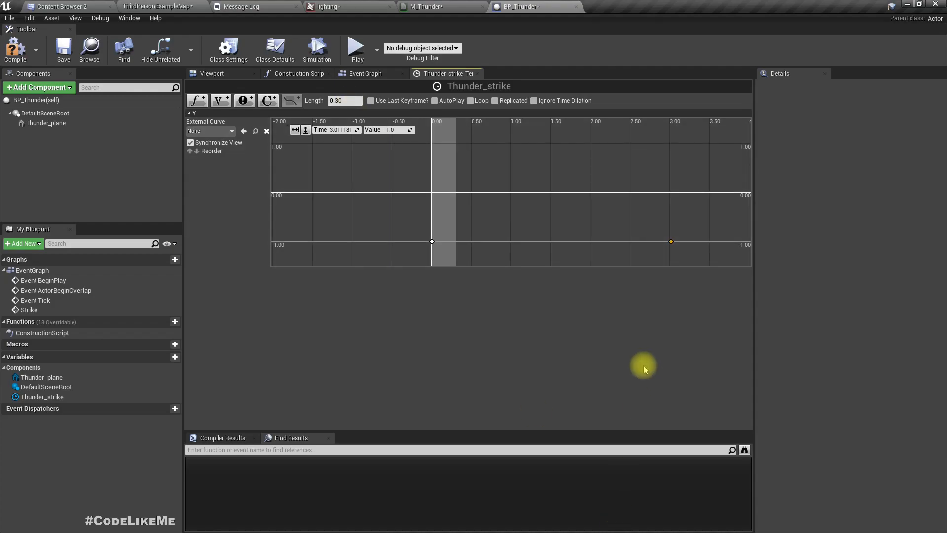
click(350, 101)
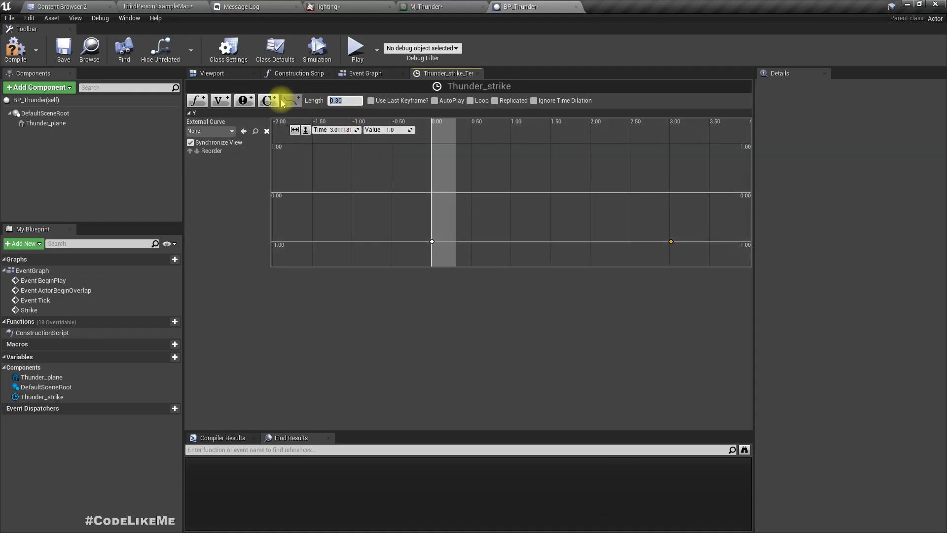
text(1)
key(Return)
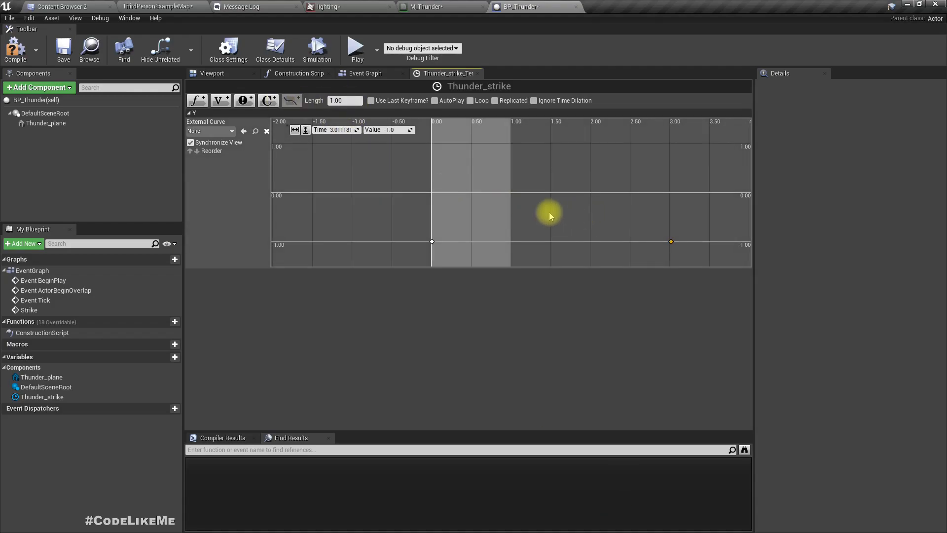
click(345, 100)
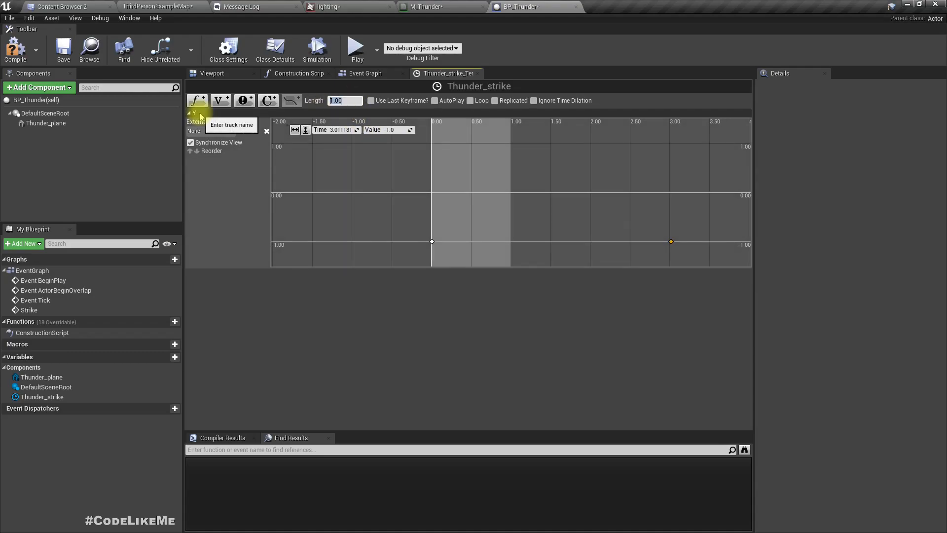
text(5)
key(Return)
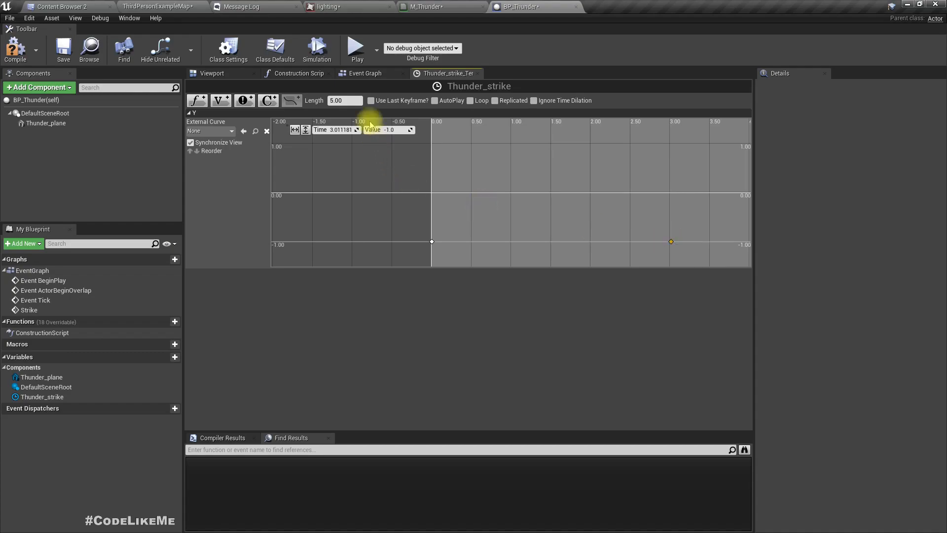
click(354, 100)
text(.3)
key(Return)
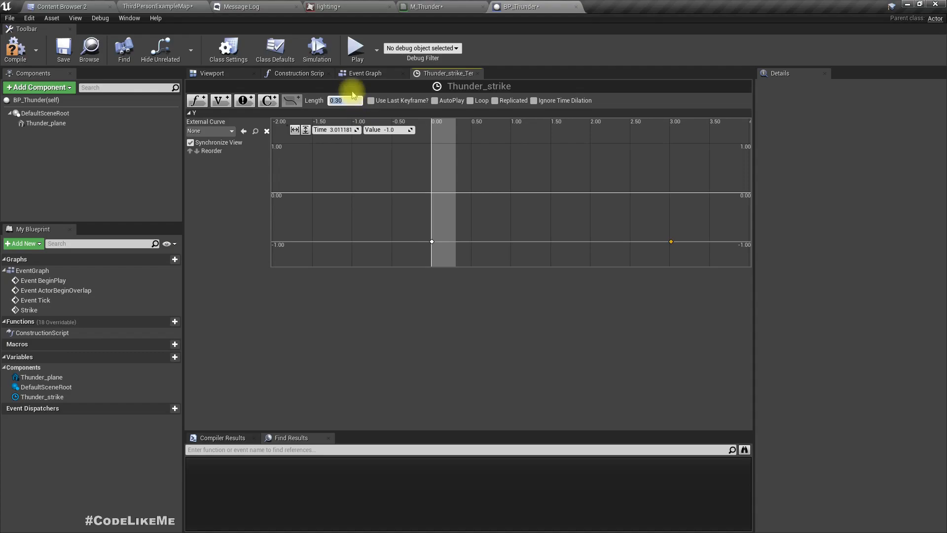
text(5)
key(Return)
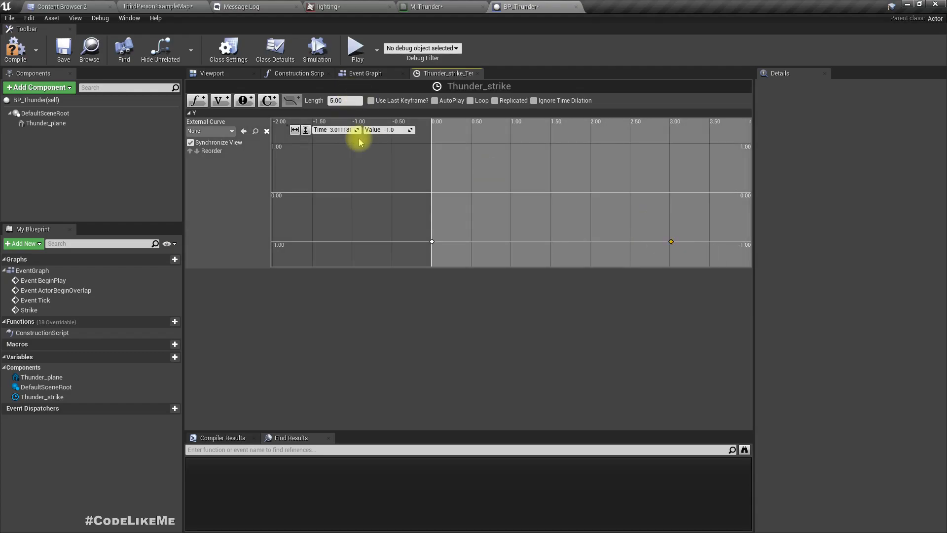
Step: Move the second Y key to time 0.3 and set the first key's value to 1
click(341, 130)
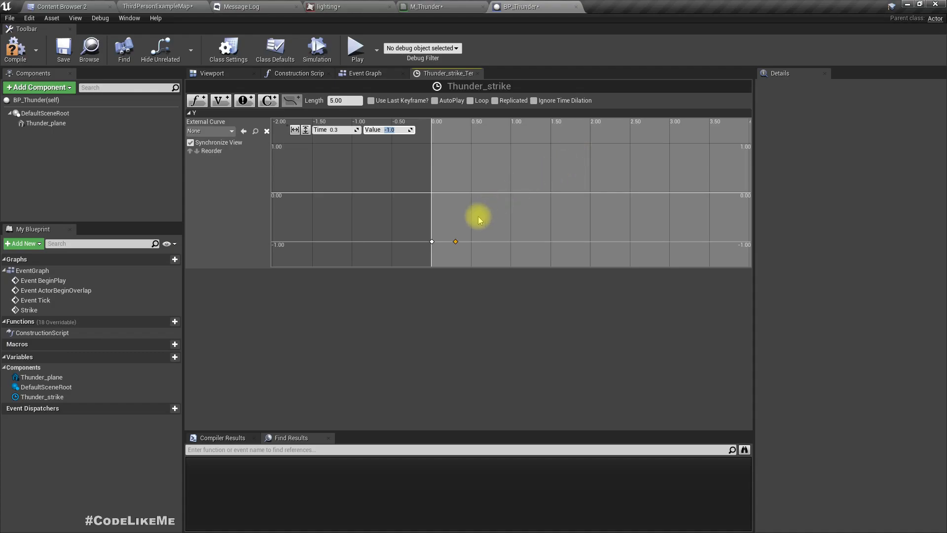
click(432, 242)
key(Return)
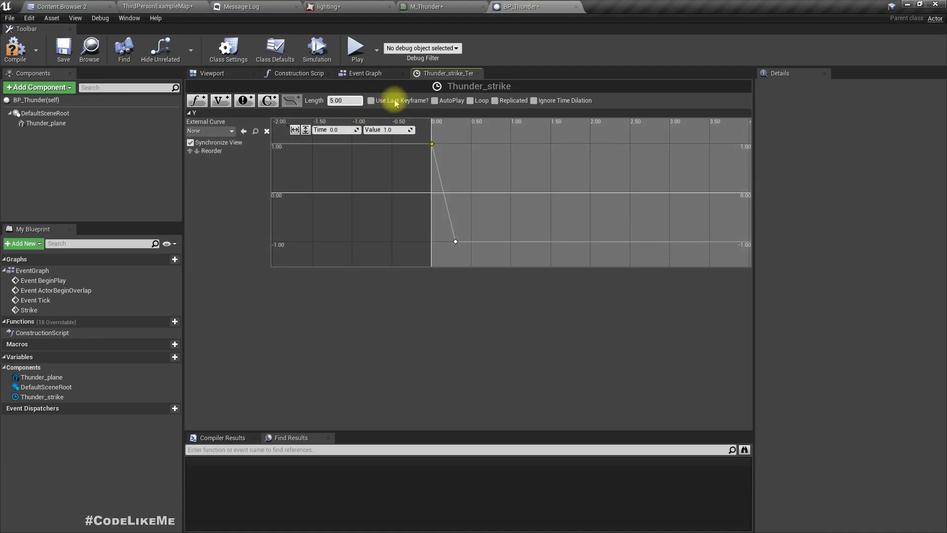
Step: Set the Thunder_strike timeline length to 0.30 and fit the curve view to the timeline horizontally
key(Return)
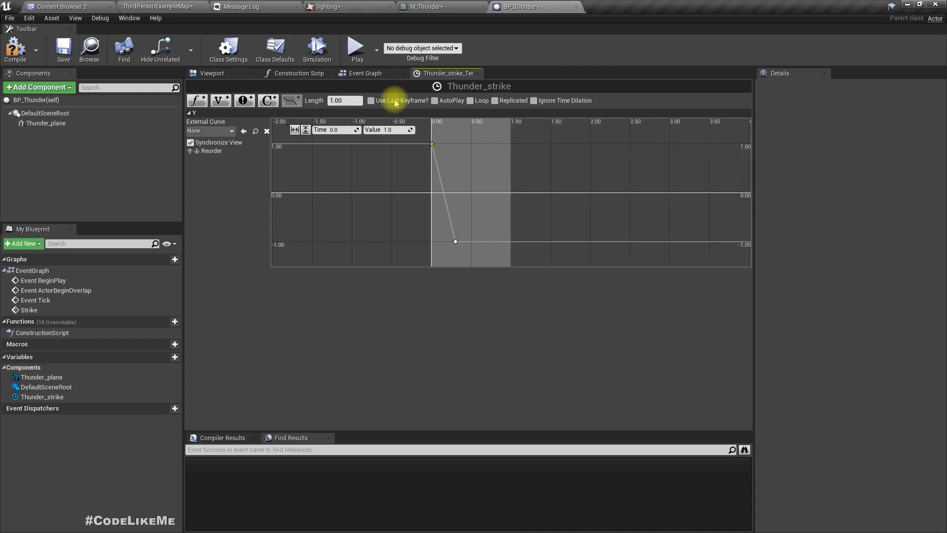
scroll(473, 245, down, 2)
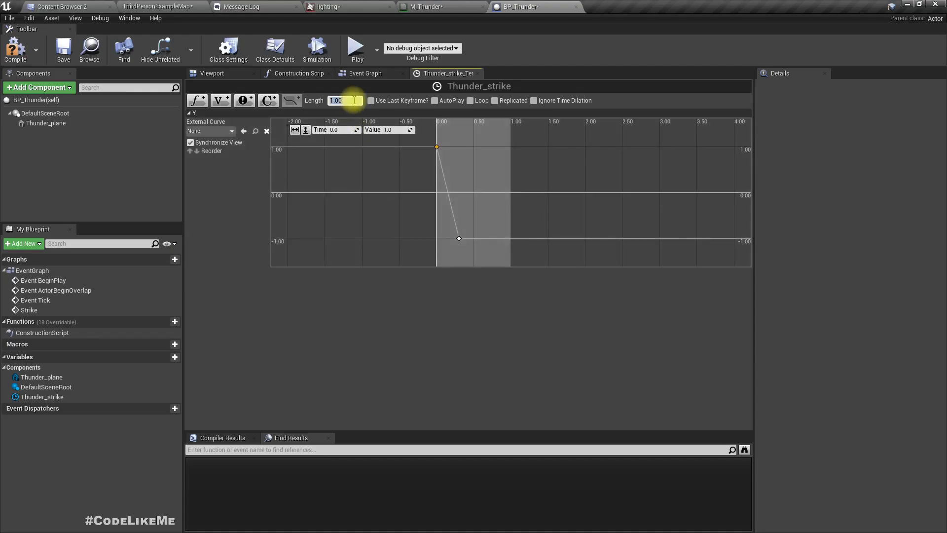
key(Return)
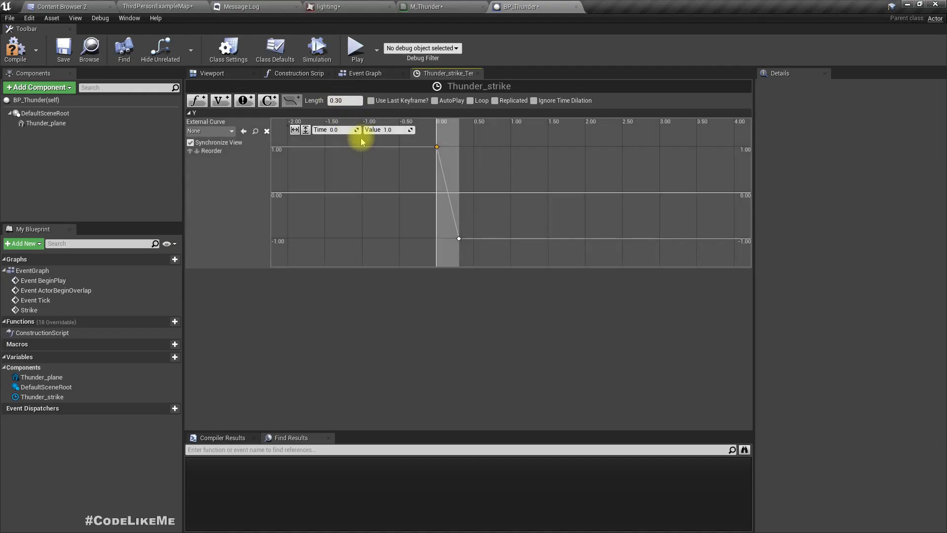
click(295, 130)
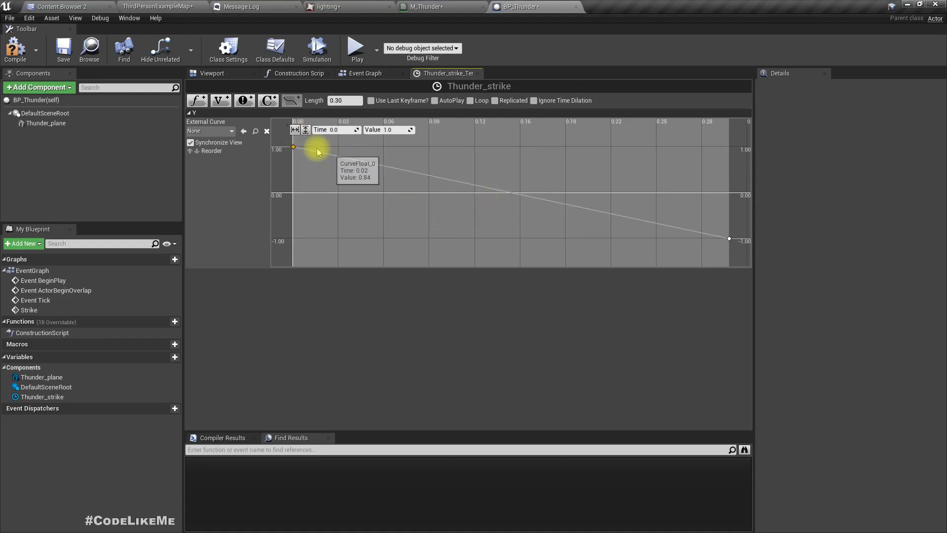
Step: Change the first Y key's interpolation to Auto and check the interpolation options of the last key
right_click(293, 148)
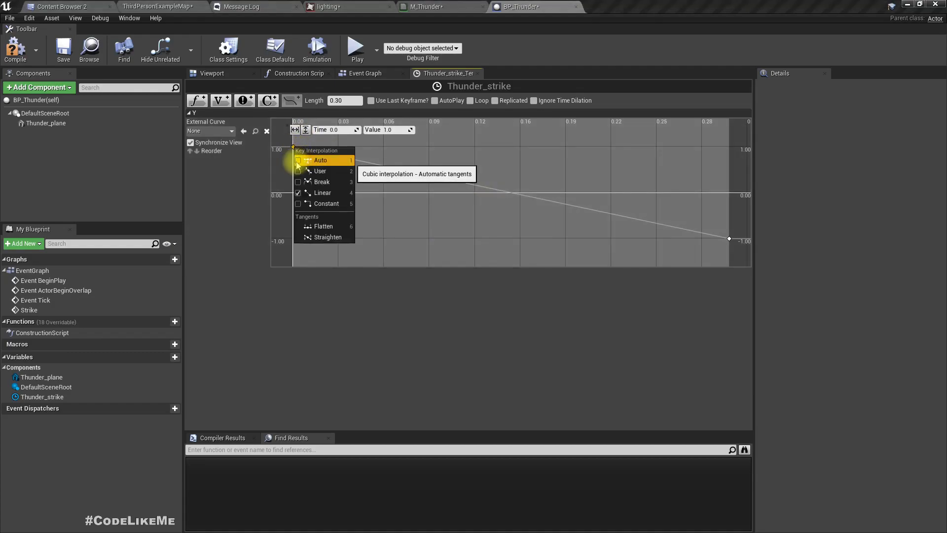
click(316, 160)
click(729, 239)
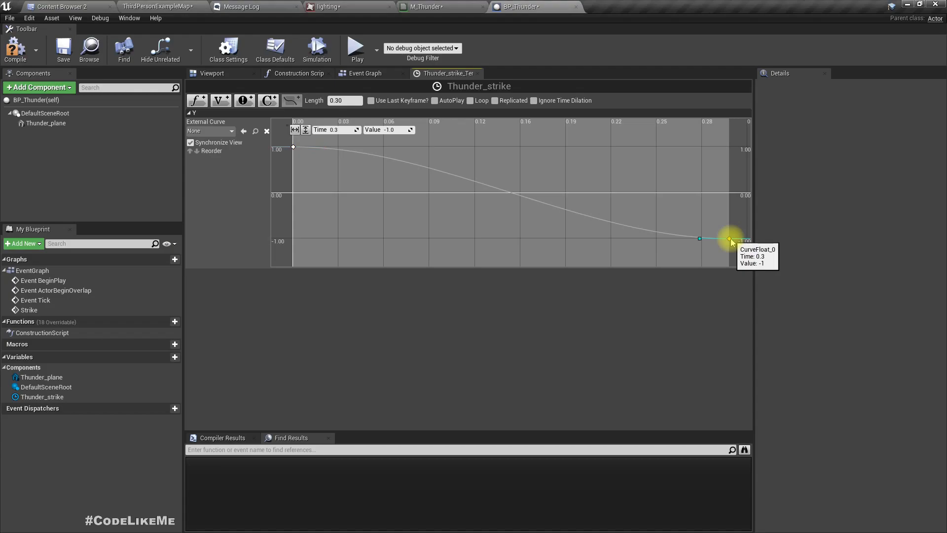
right_click(729, 239)
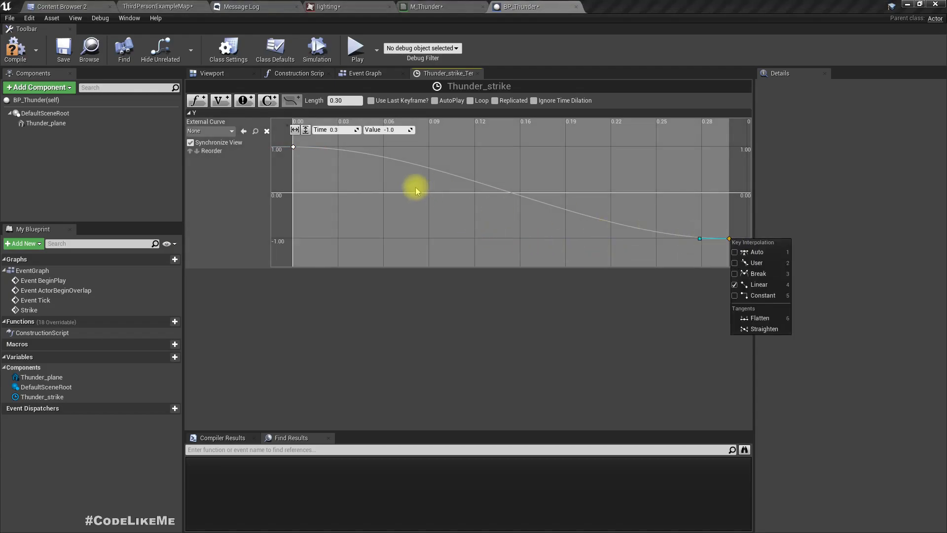
click(294, 148)
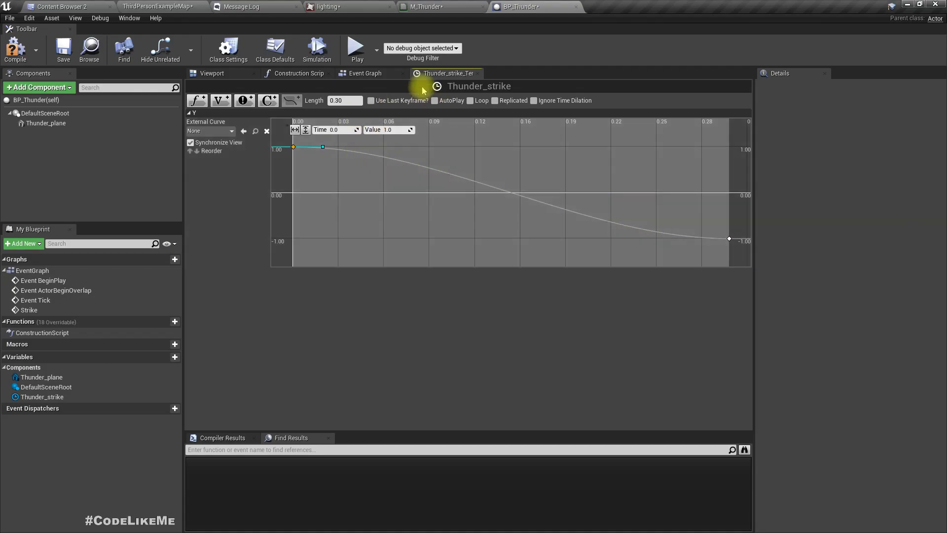
Step: In the Event Graph, break the Strike event's link to Play and connect it to Play from Start on Thunder_strike
click(369, 78)
right_drag(483, 337, 434, 320)
drag(362, 194, 509, 250)
right_drag(452, 165, 610, 168)
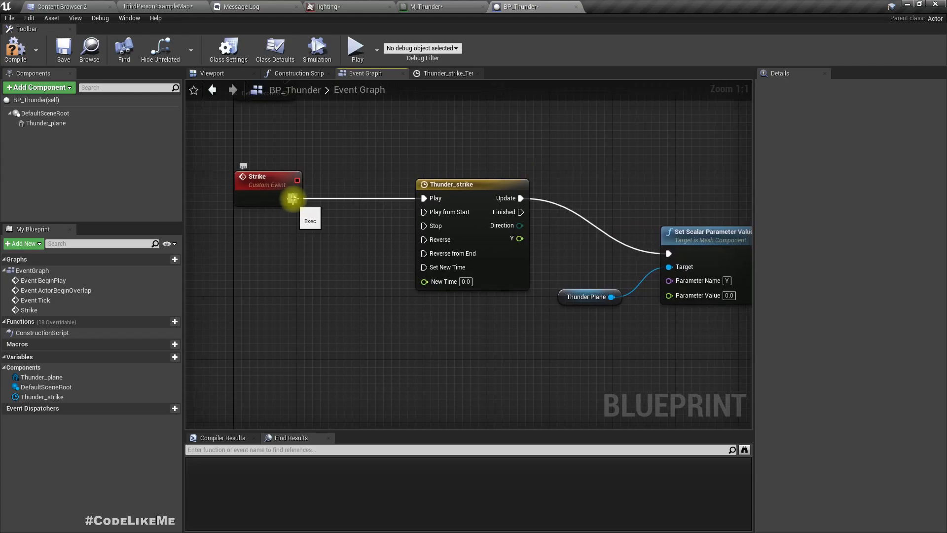
right_click(292, 199)
click(332, 222)
drag(291, 199, 422, 212)
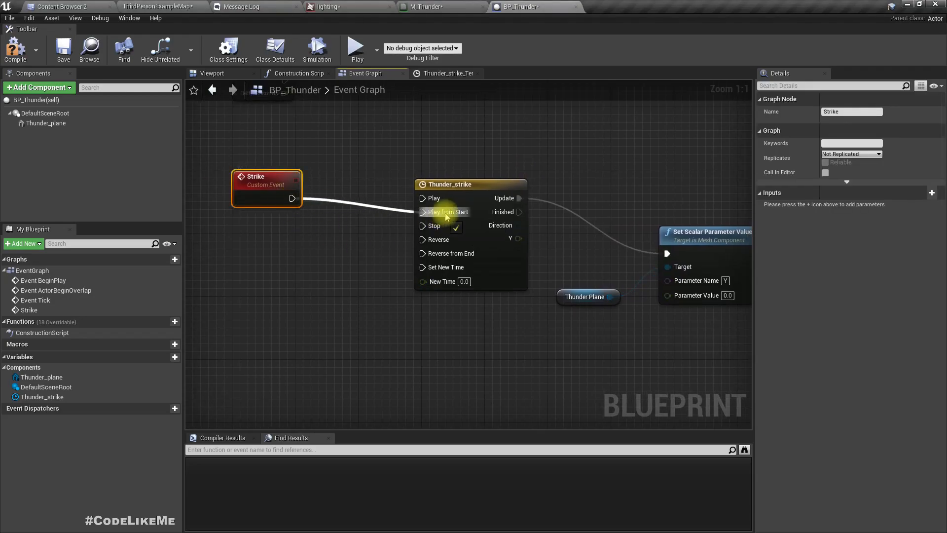
Step: Align the Thunder_strike node and connect its Y output to Parameter Value on Set Scalar Parameter Value on Materials
drag(466, 185, 466, 169)
right_drag(518, 301, 404, 280)
drag(554, 275, 405, 202)
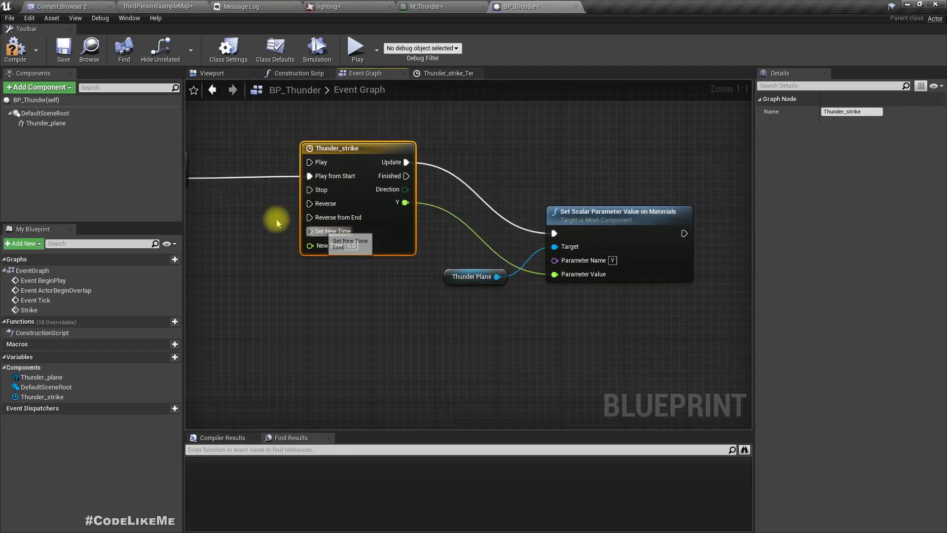
Step: Add a Delay node driven by Event BeginPlay
scroll(469, 158, down, 3)
right_drag(469, 158, 497, 374)
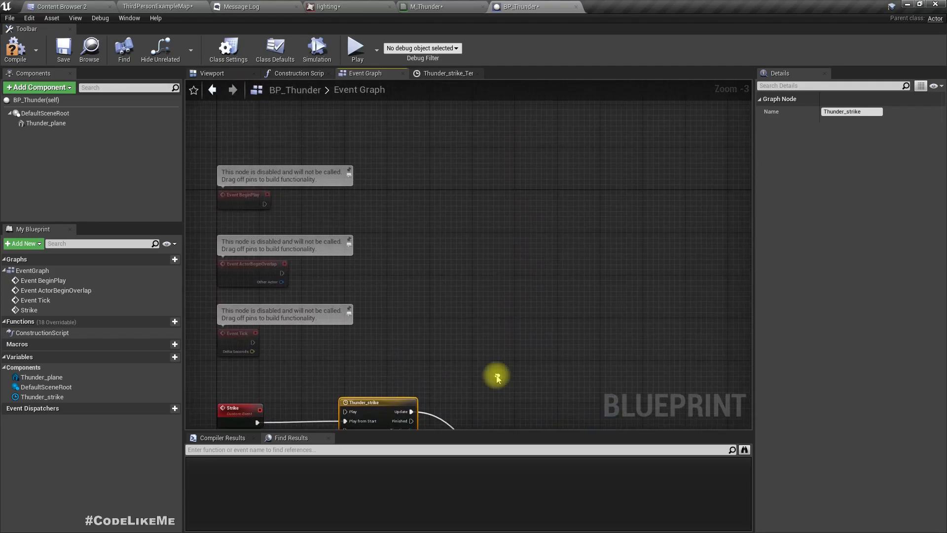
scroll(266, 201, up, 3)
drag(269, 199, 363, 203)
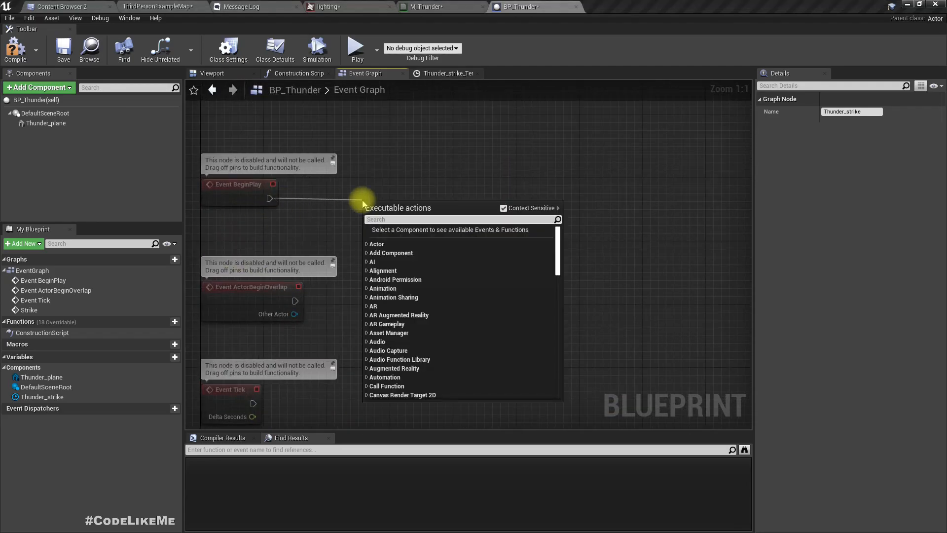
text(delay)
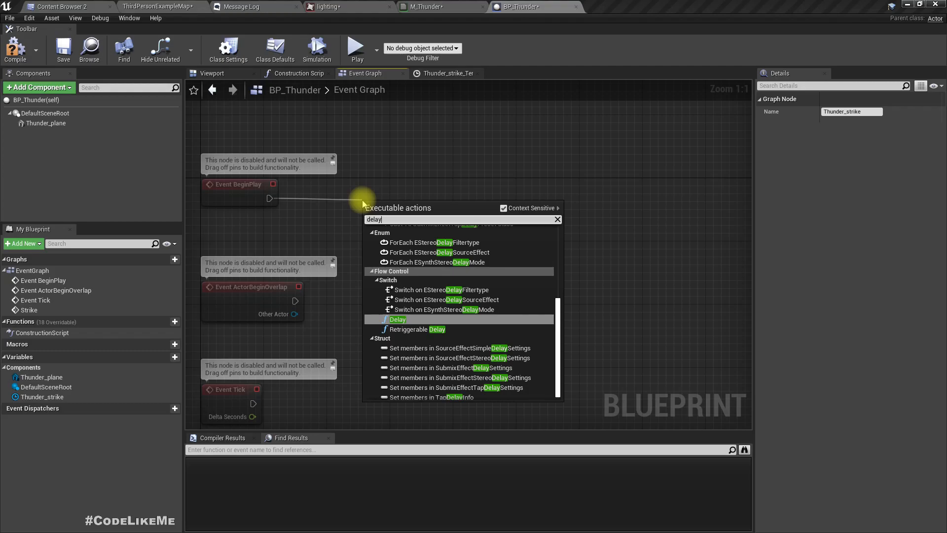
key(Return)
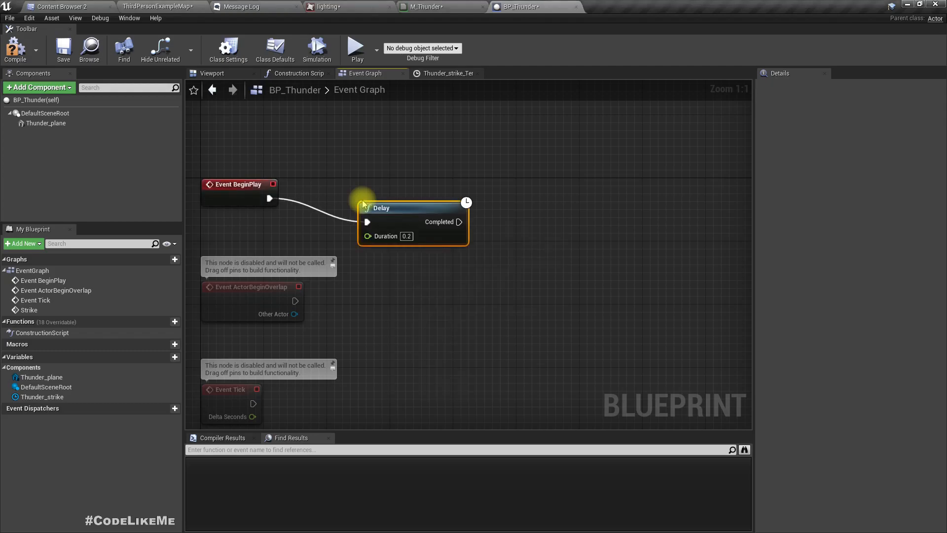
Step: Feed the Delay's Duration from a Random Float in Range node with Min 4.0 and Max 8.0
drag(464, 193, 420, 211)
text(rando)
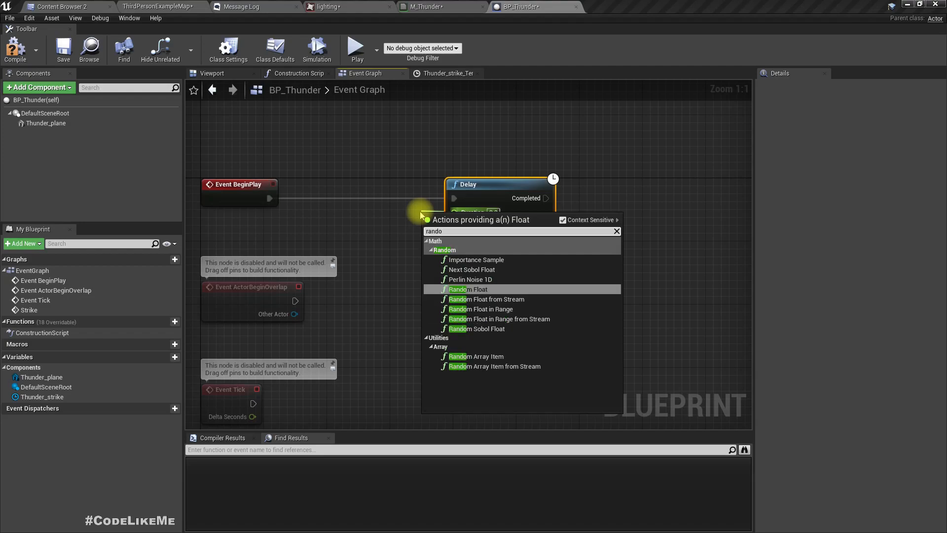
text(m flo)
key(Down)
key(Down)
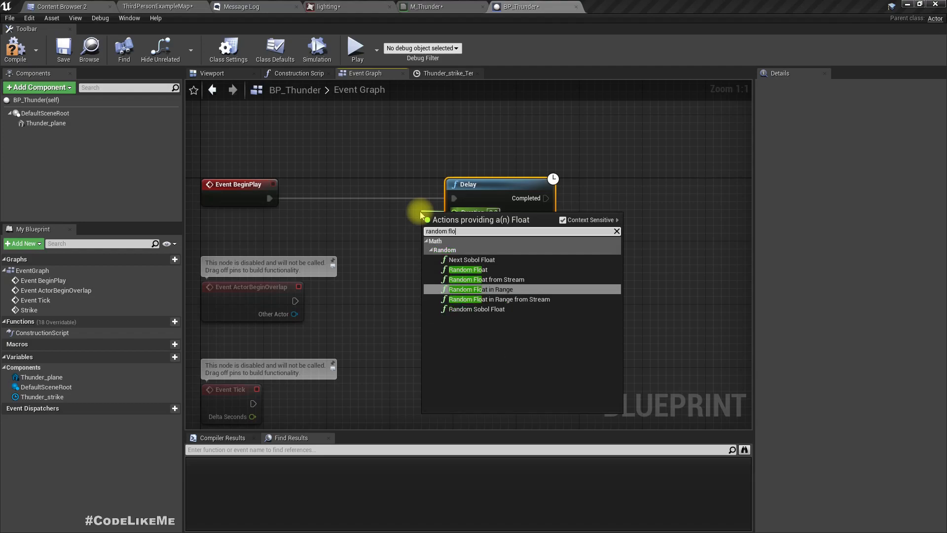
key(Return)
drag(469, 187, 587, 180)
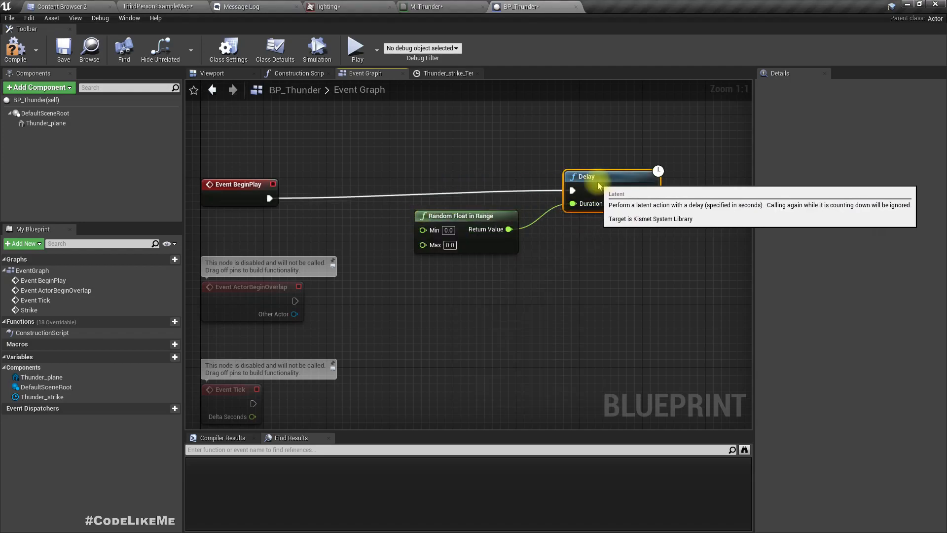
click(454, 233)
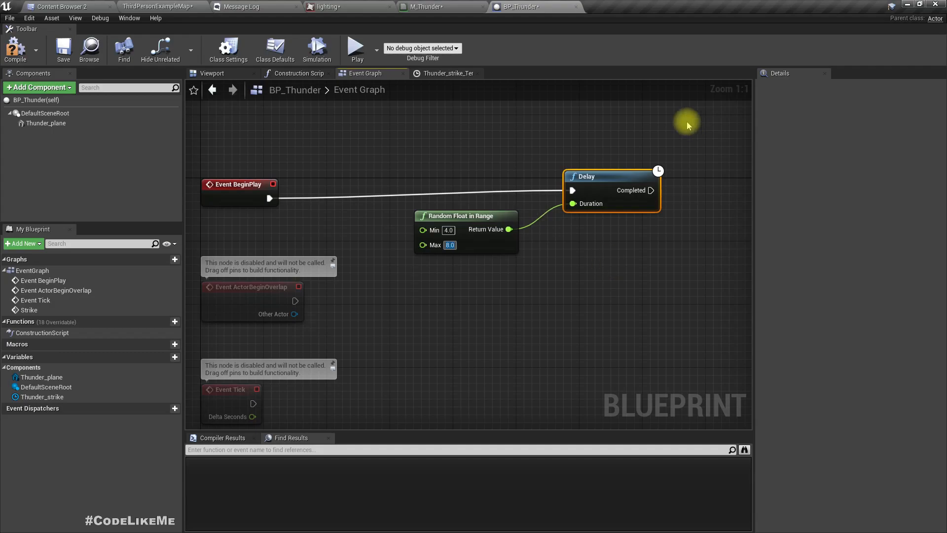
Step: Align the Delay node and add a Strike call on its Completed output
right_drag(576, 313, 495, 260)
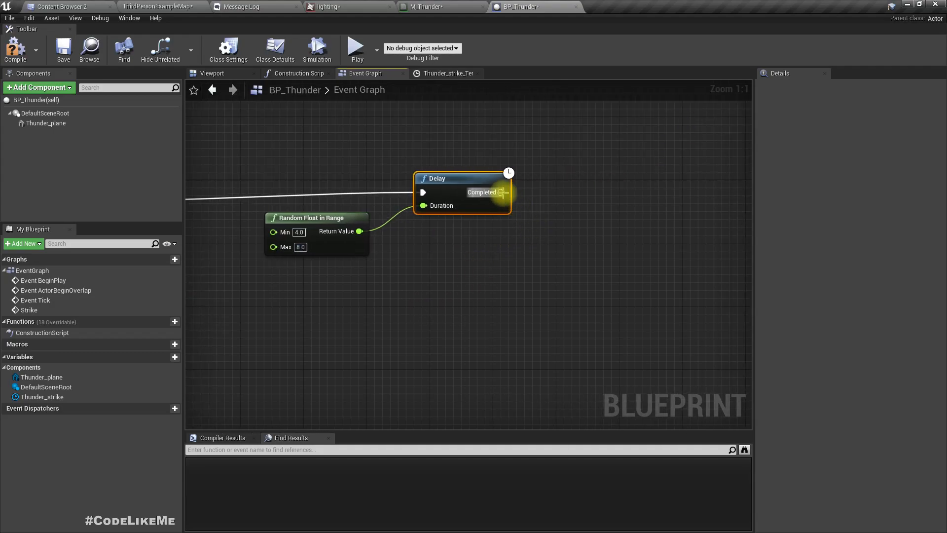
drag(482, 192, 576, 199)
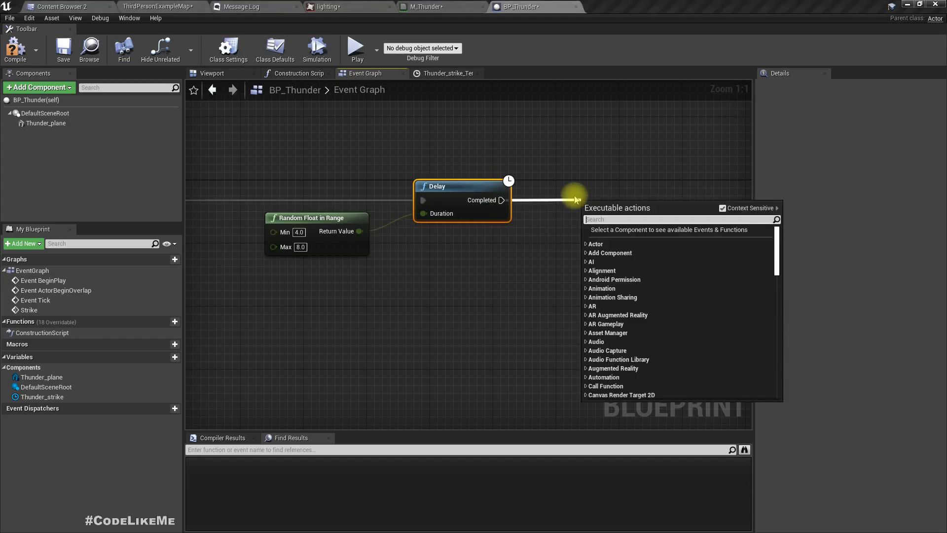
text(strike)
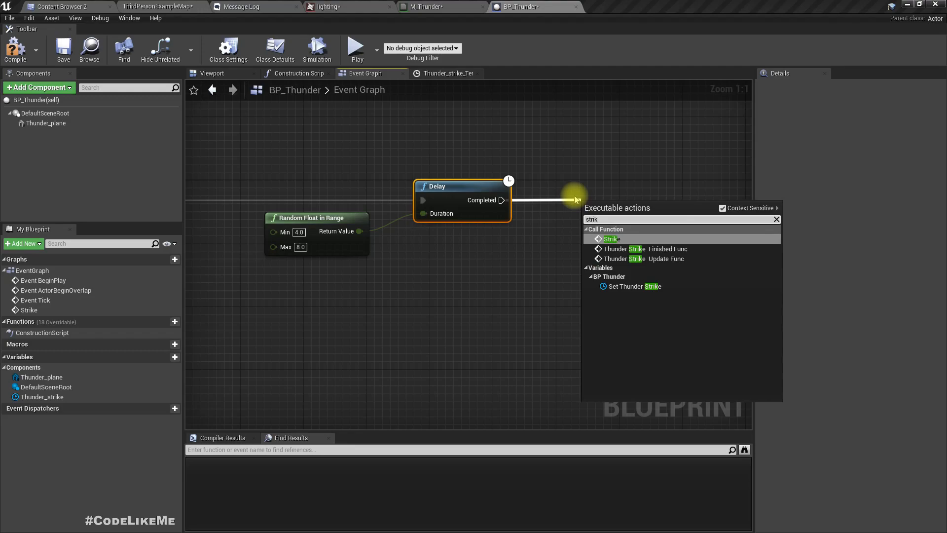
key(Return)
Step: Loop the Strike call's output back to the Delay through a reroute node above them, and compile the blueprint
drag(662, 239, 423, 200)
drag(610, 189, 562, 131)
double_click(573, 178)
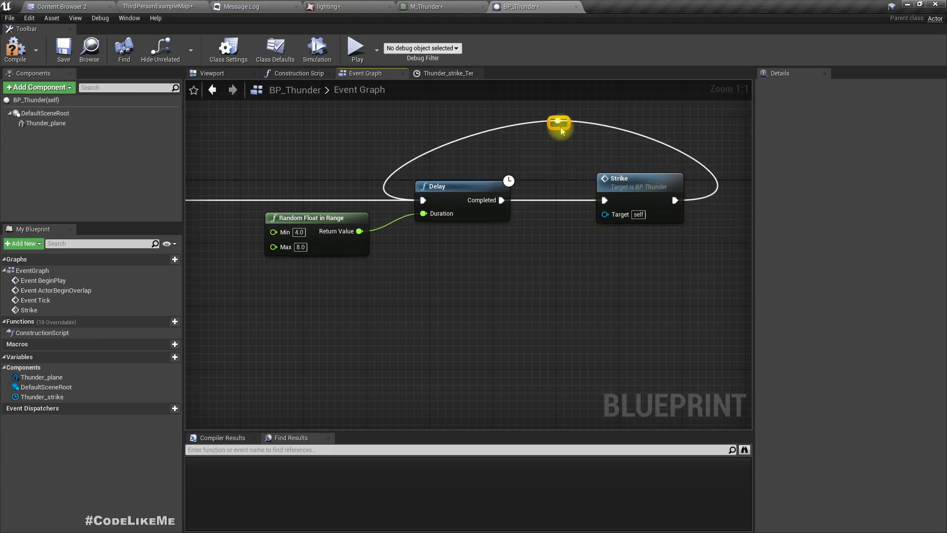
scroll(532, 225, down, 3)
right_drag(509, 263, 530, 209)
click(15, 51)
Step: Play ThirdPersonExampleMap full screen to watch the lightning strikes, and exit the play session
click(158, 6)
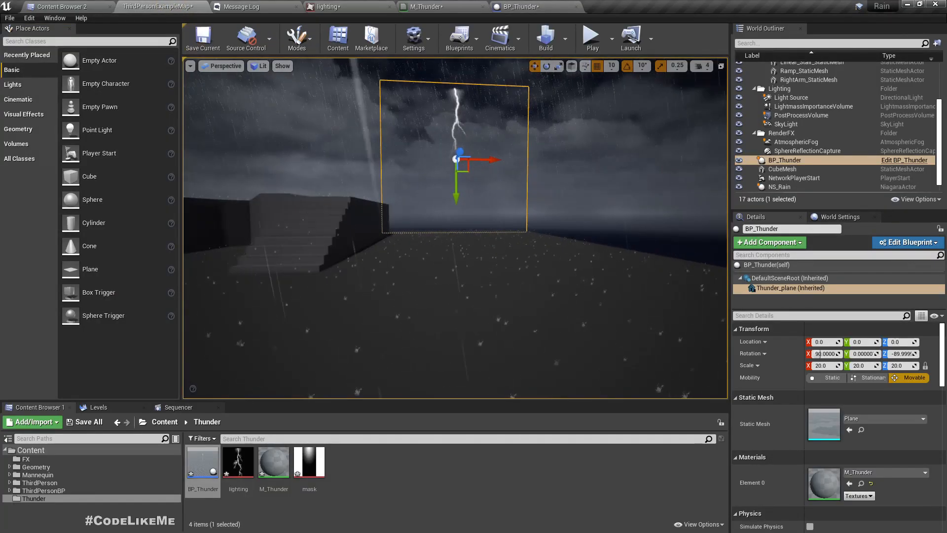
key(F11)
key(alt+p)
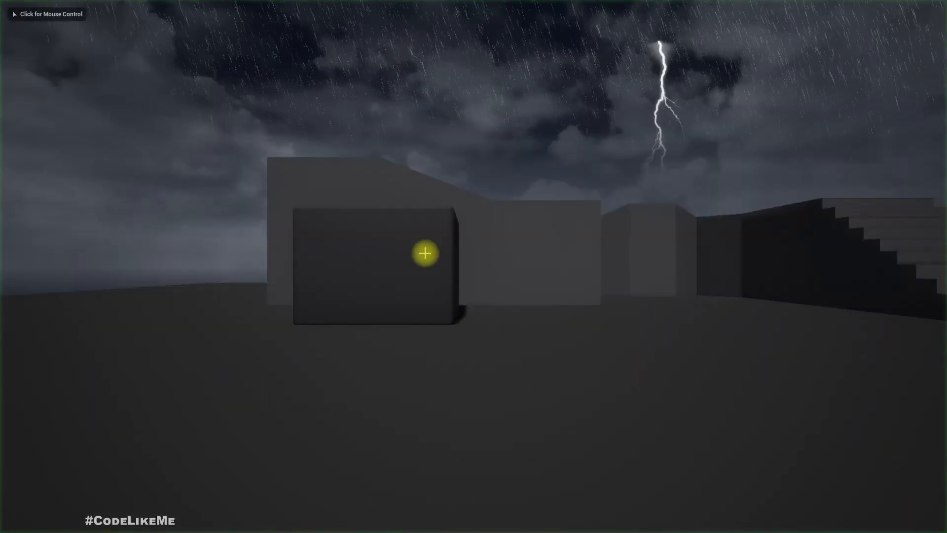
click(437, 246)
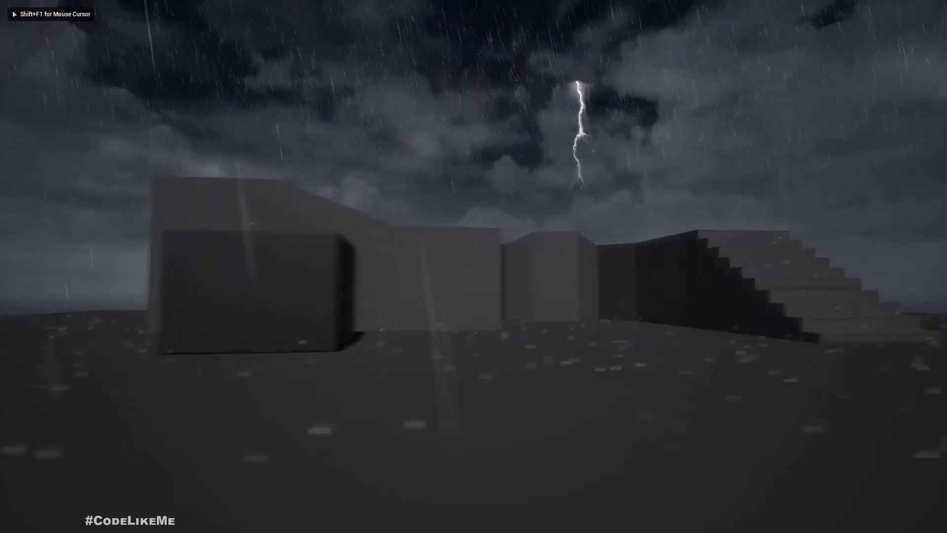
key(d)
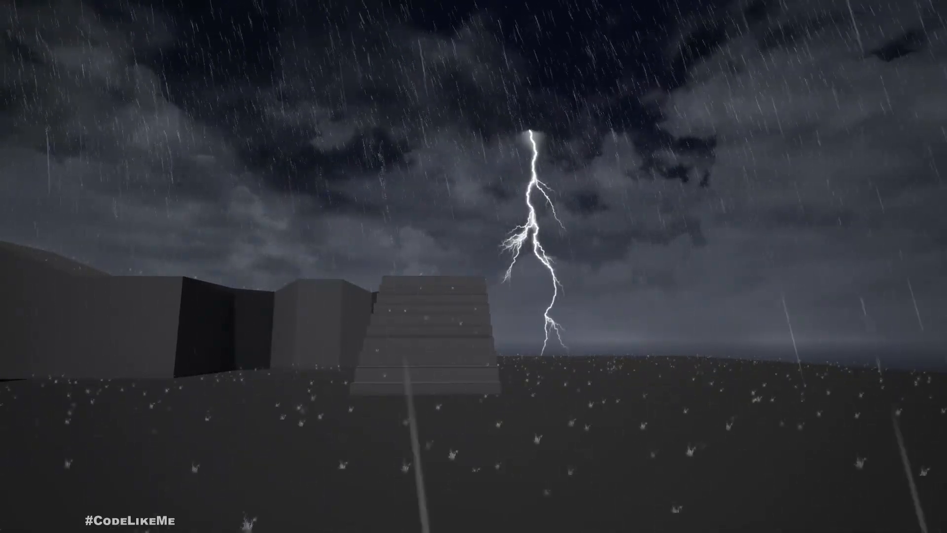
key(F11)
key(Escape)
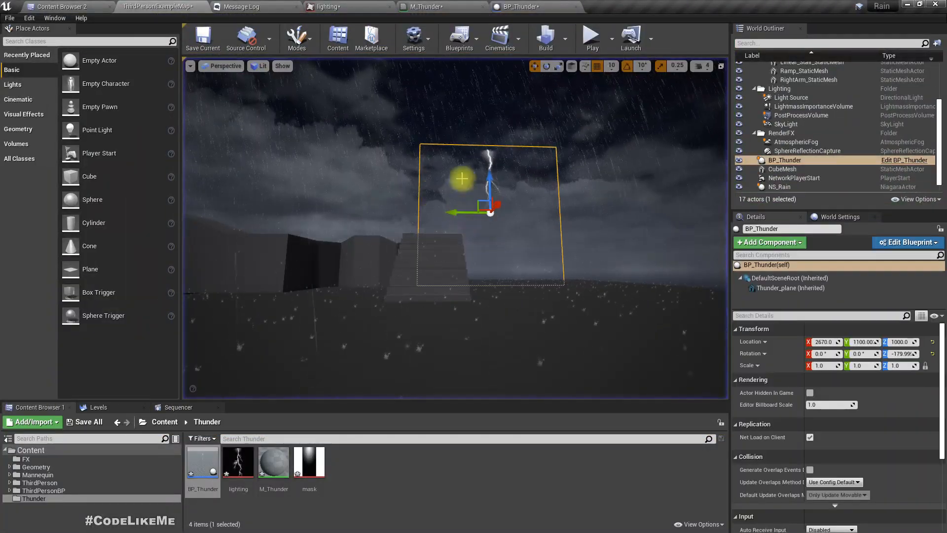
Step: Open BP_Thunder's Thunder_strike timeline and set its length to 0.40
click(537, 6)
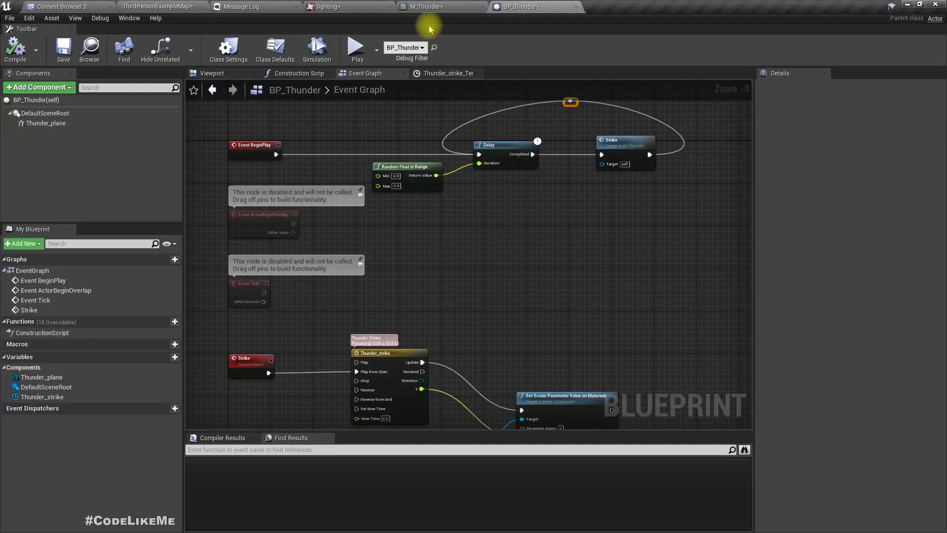
right_drag(514, 258, 483, 186)
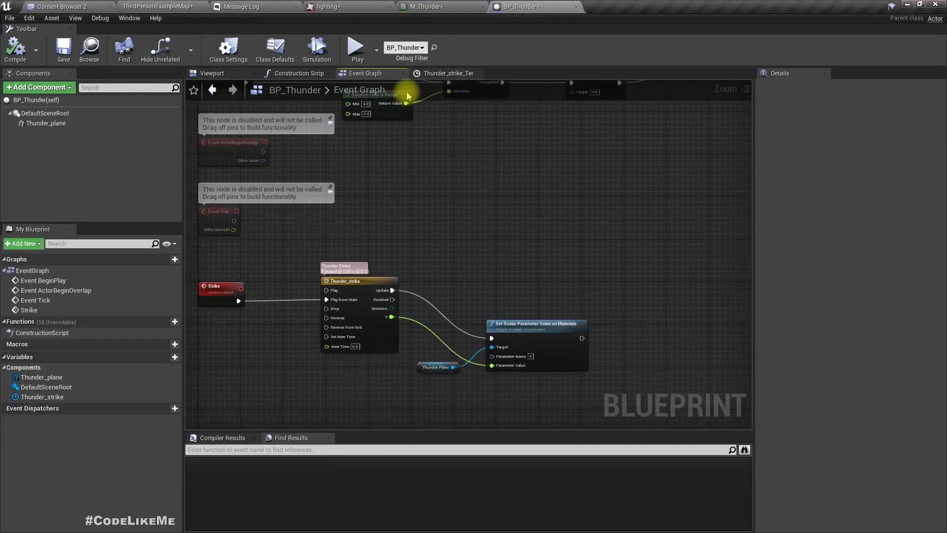
click(424, 74)
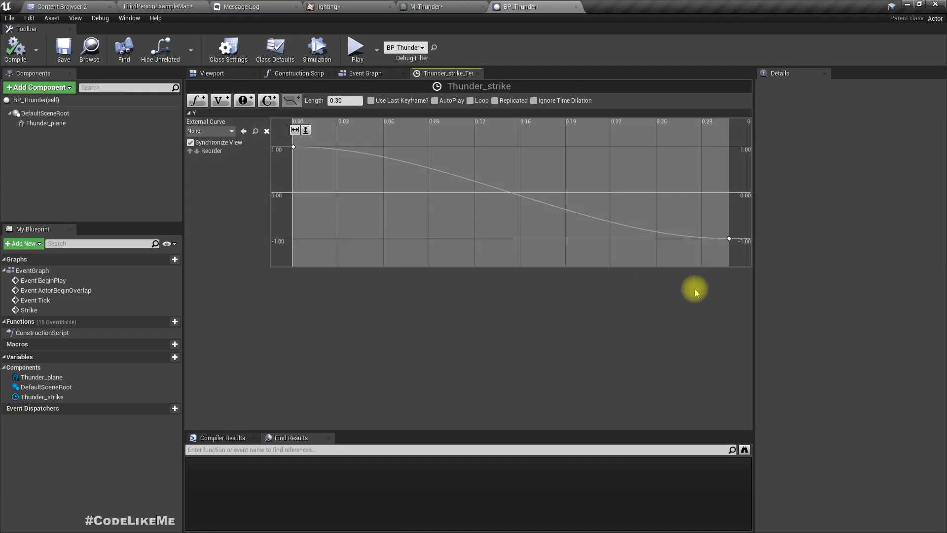
right_drag(692, 309, 670, 305)
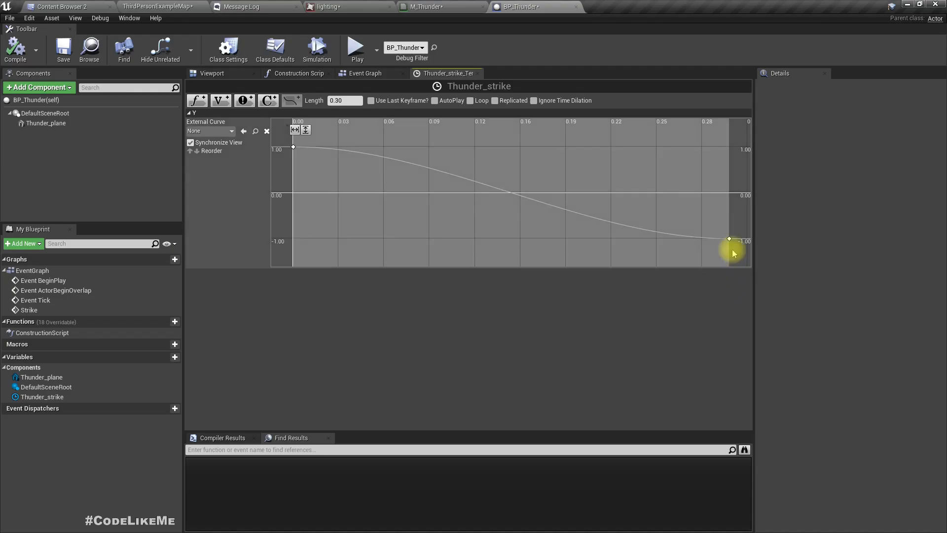
right_drag(717, 255, 592, 254)
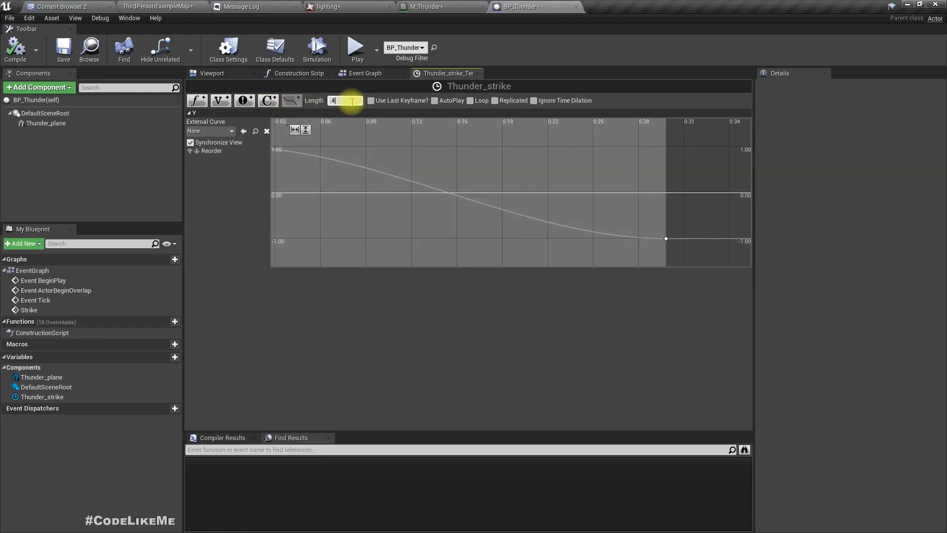
key(Return)
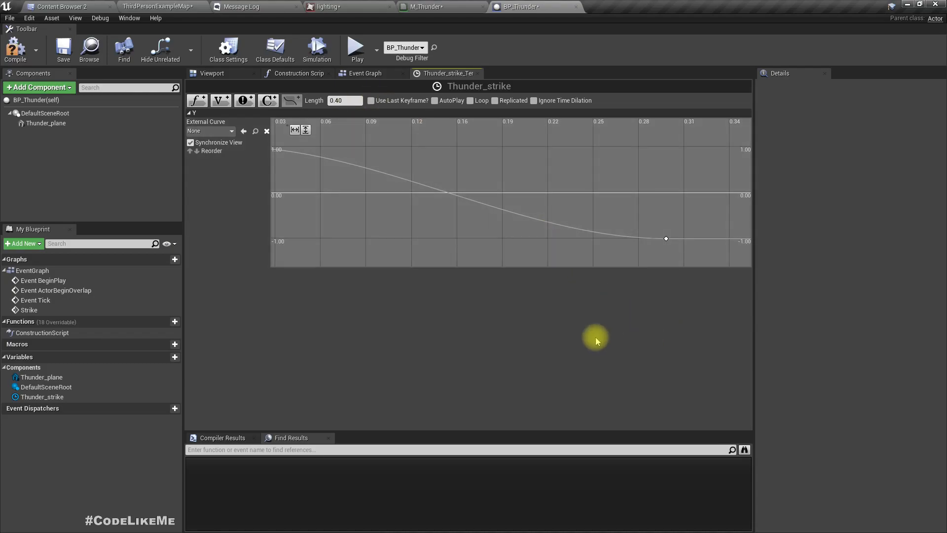
Step: Add a third key to the end of the Y track at time 0.4 with value 1.0
right_click(555, 338)
right_click(680, 291)
click(650, 292)
right_click(608, 290)
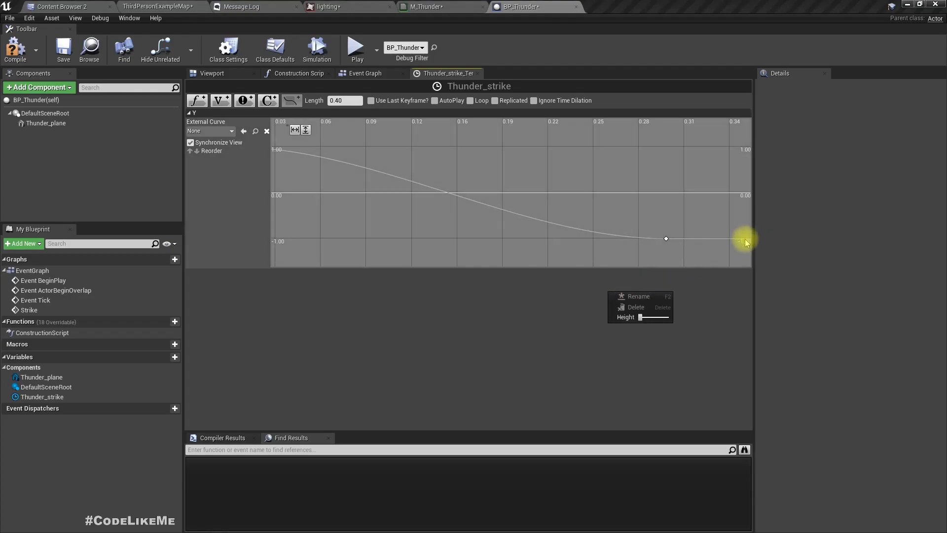
click(744, 239)
right_click(745, 240)
click(757, 250)
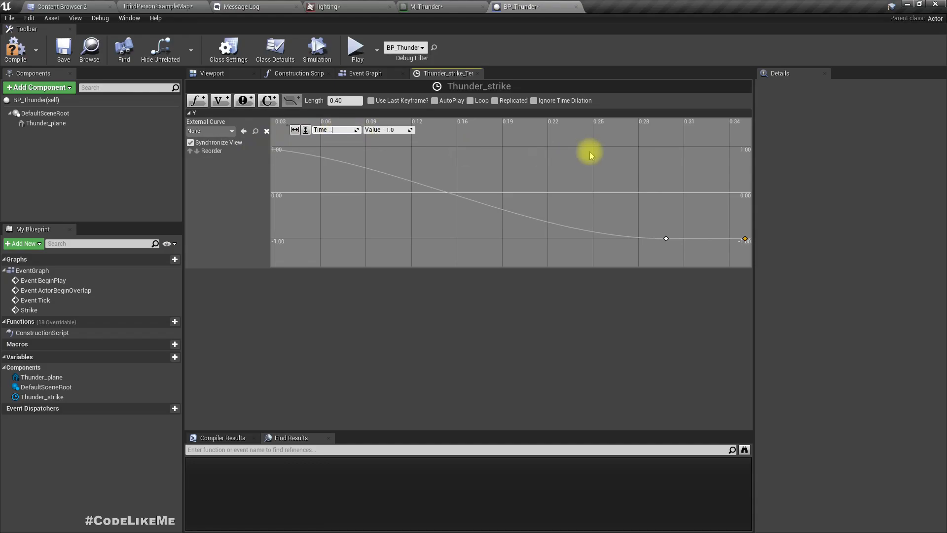
text(1)
key(Return)
scroll(617, 220, down, 4)
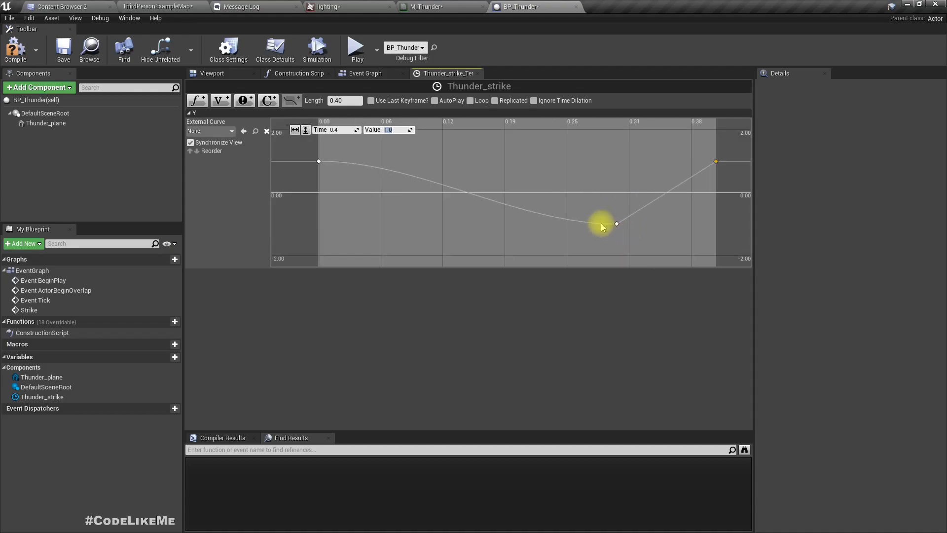
scroll(651, 209, up, 2)
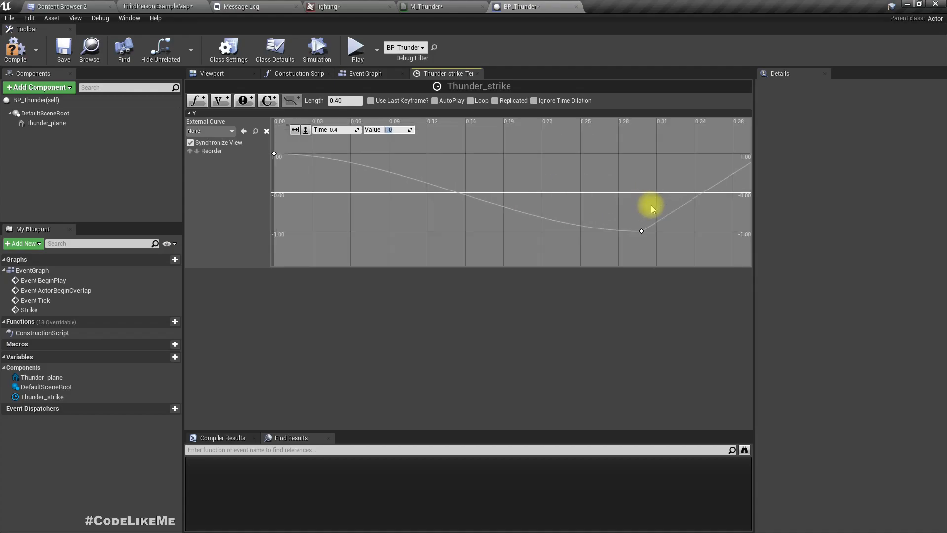
scroll(621, 197, down, 2)
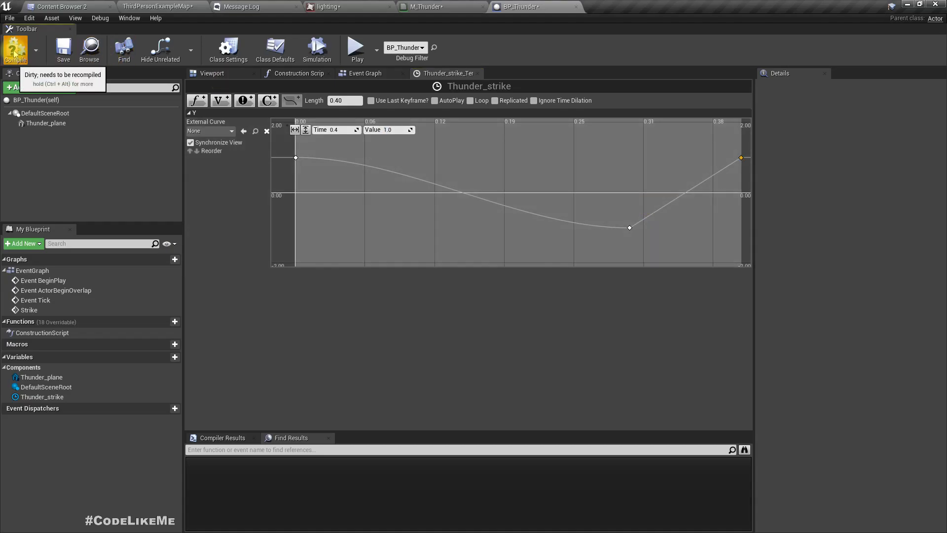
Step: Set the default value of the Y parameter in the M_Thunder material to 1.0
click(428, 6)
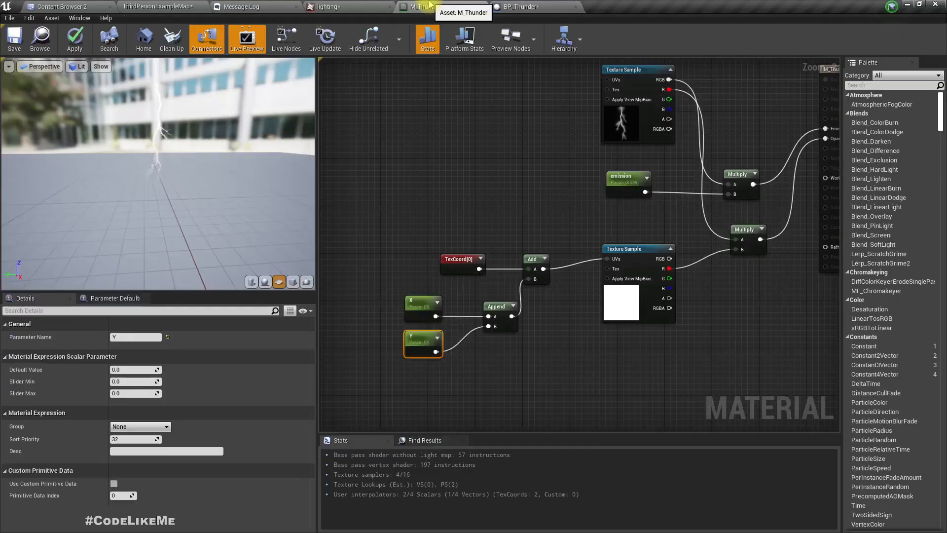
click(128, 369)
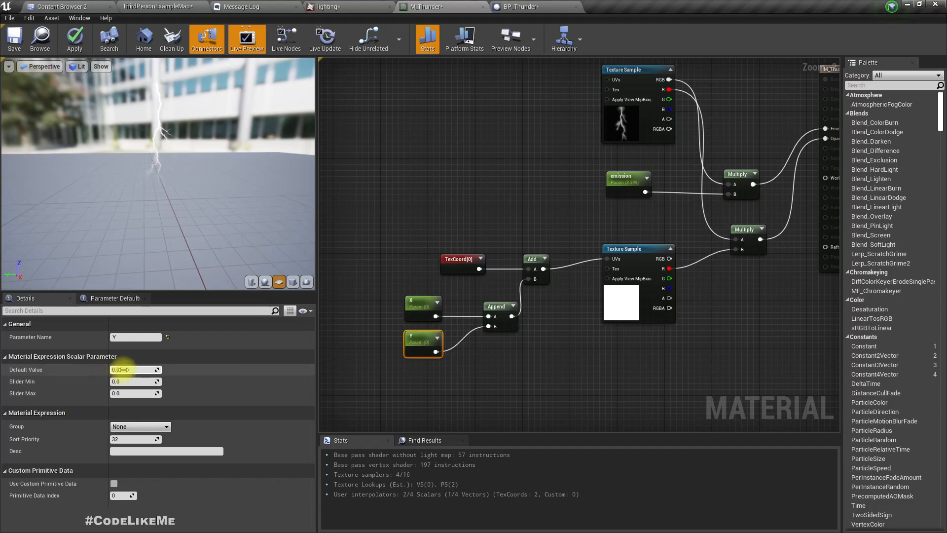
text(1)
key(Return)
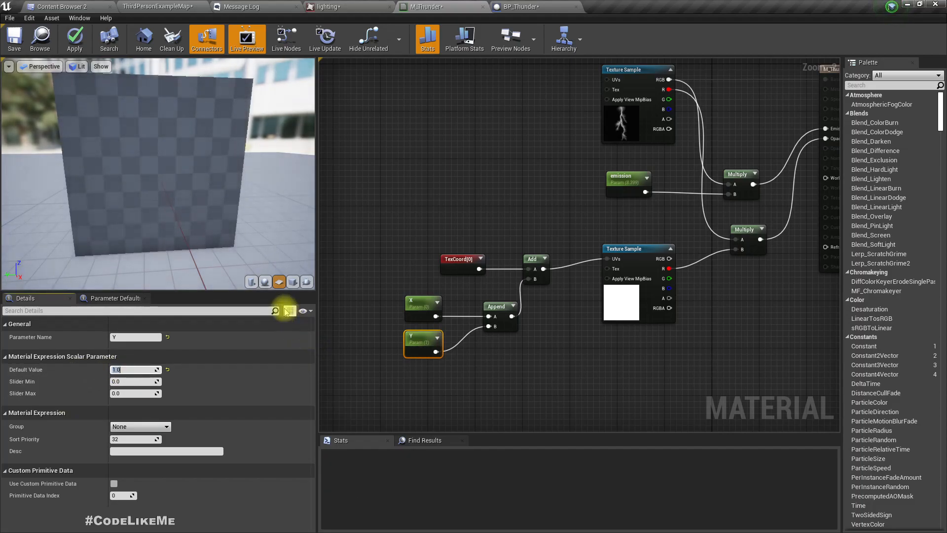
Step: Play ThirdPersonExampleMap full screen from the player start, and stop the play session
click(170, 6)
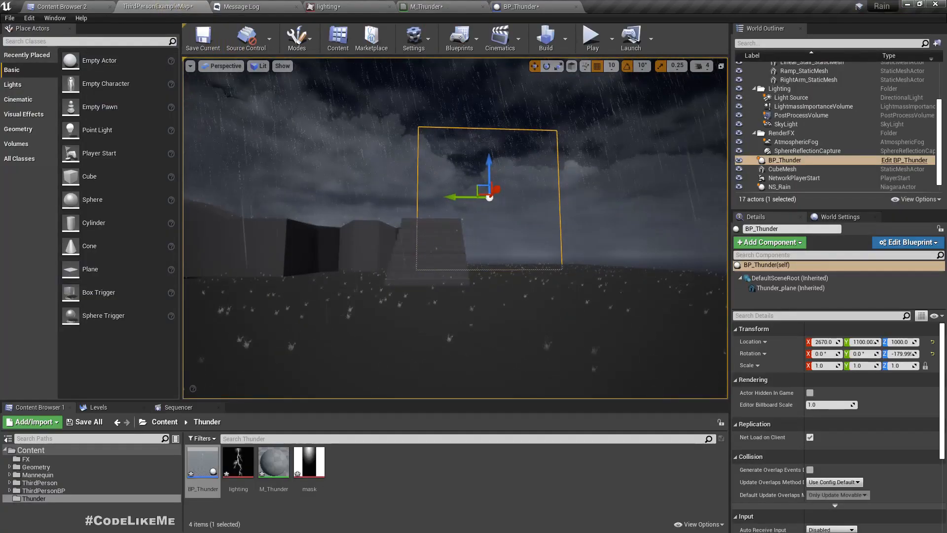
key(F11)
key(alt+p)
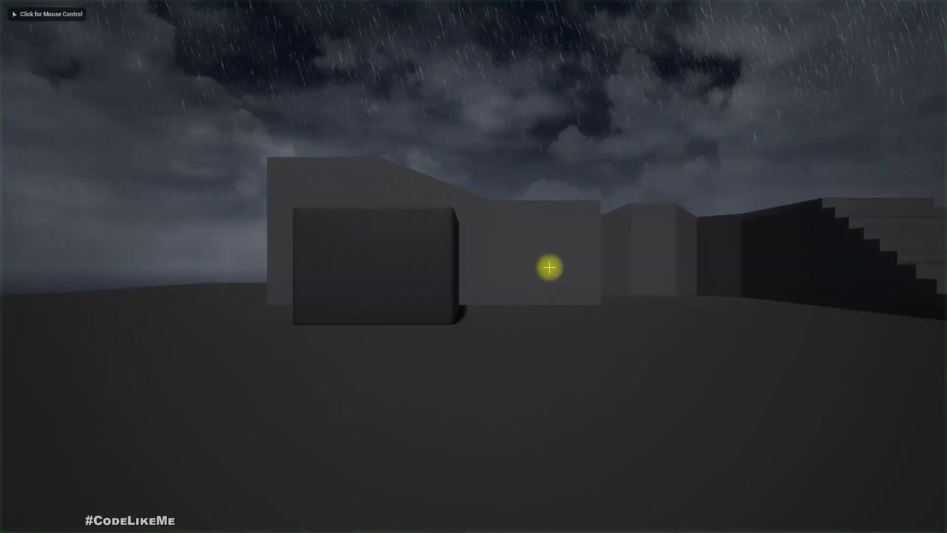
click(549, 267)
key(Escape)
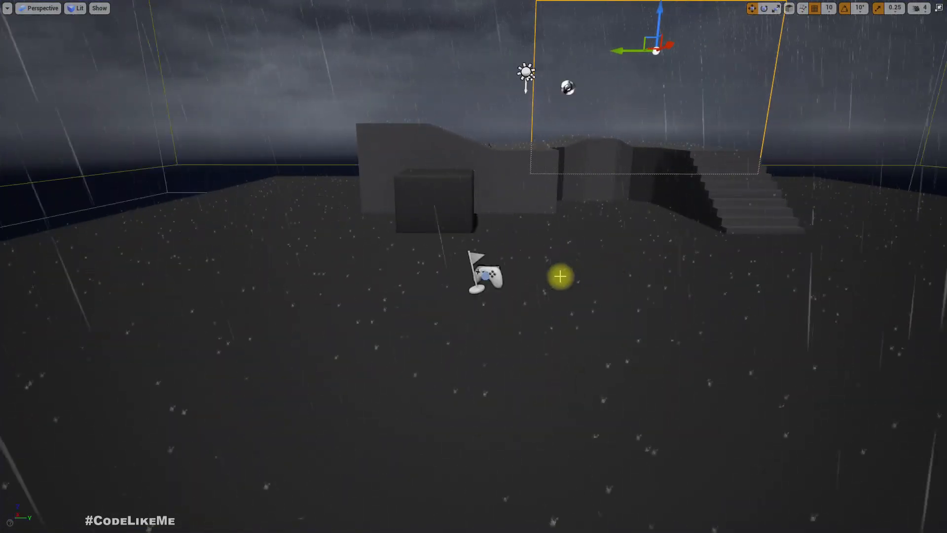
Step: Delete the NetworkPlayerStart, play the level from a view facing the thunder plane, and exit full screen
click(486, 273)
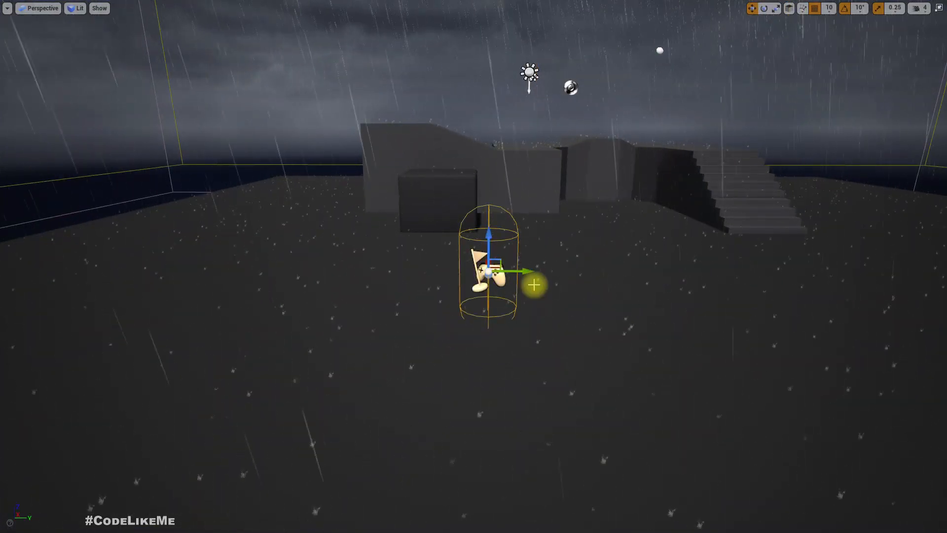
key(Delete)
right_drag(534, 284, 604, 232)
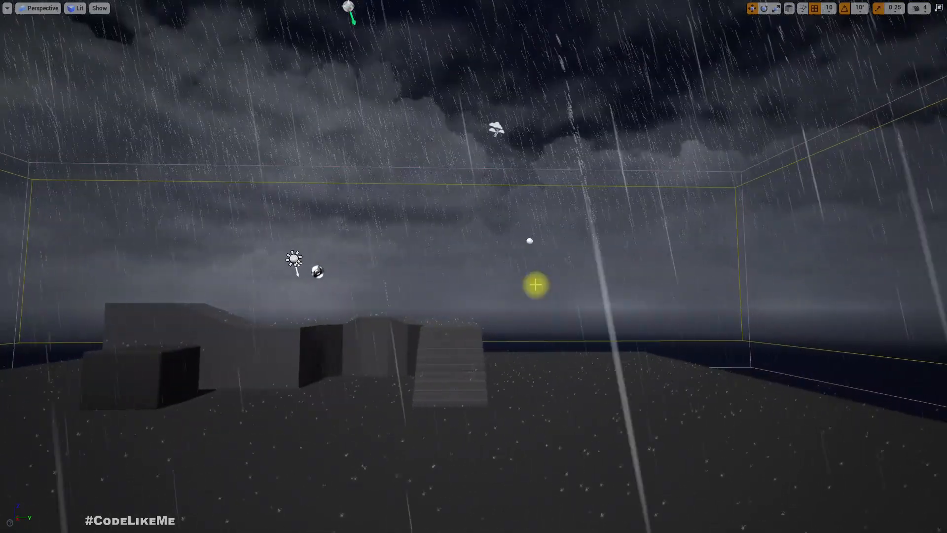
key(alt+p)
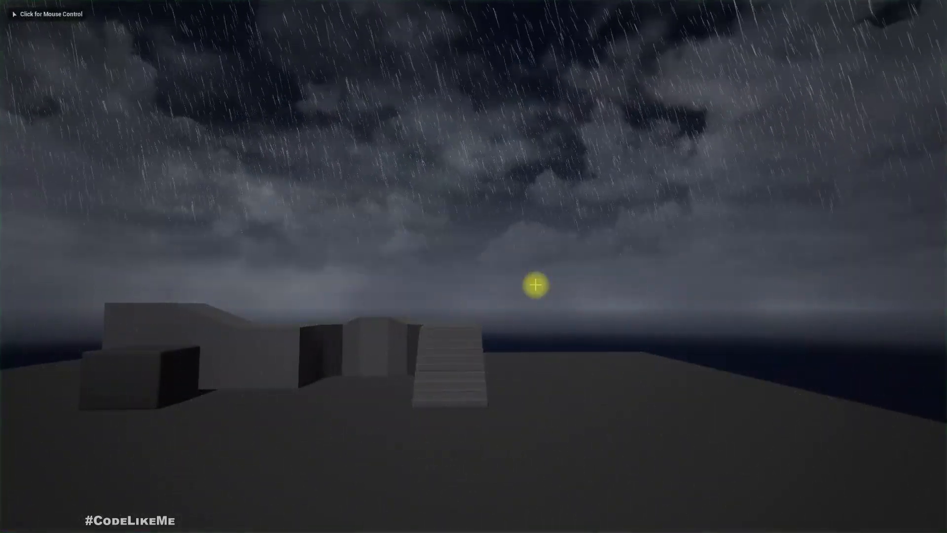
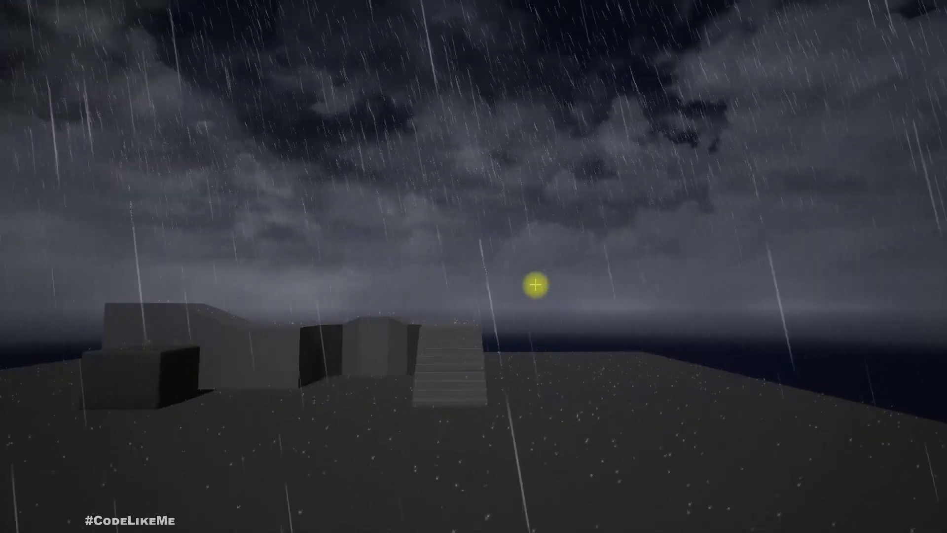
key(Escape)
key(F11)
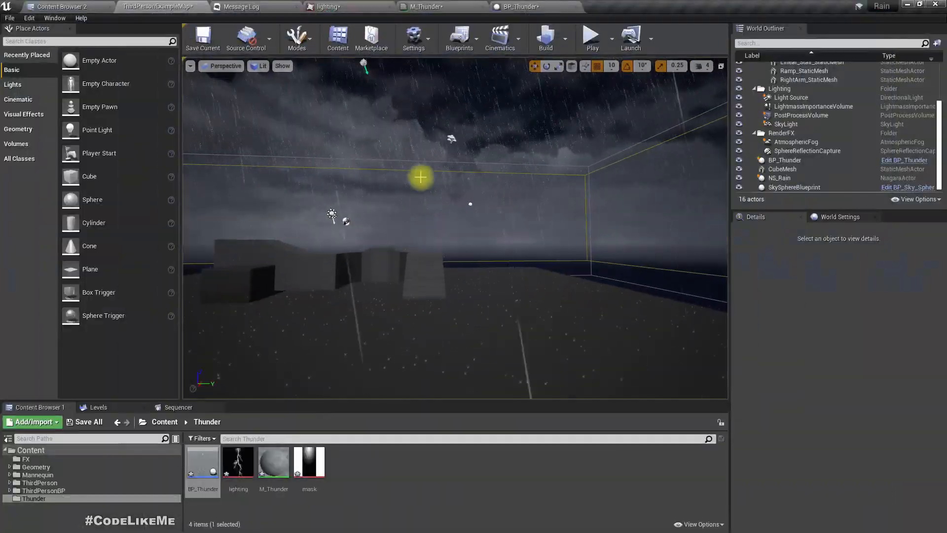
Step: Return to the Thunder_strike timeline in BP_Thunder and set its length to 1.00
click(424, 6)
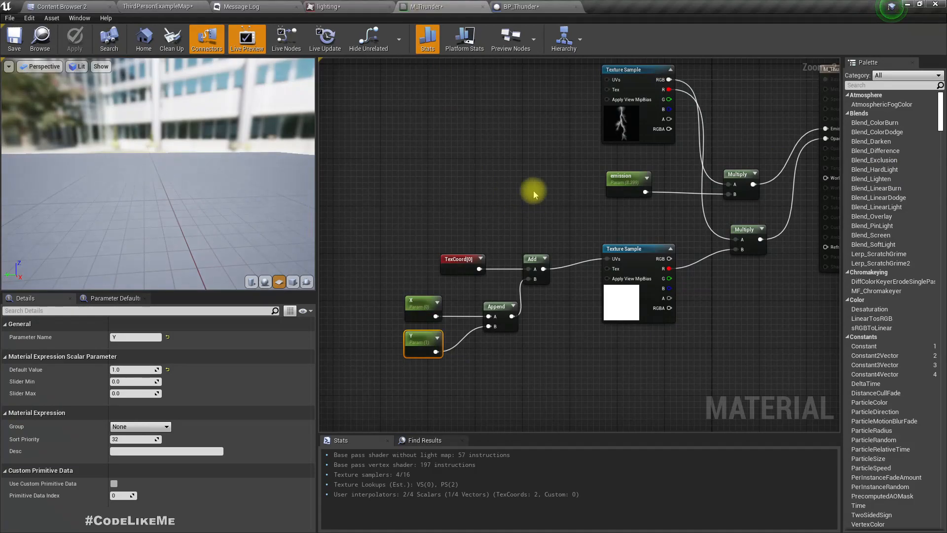
click(524, 6)
right_drag(592, 330, 592, 325)
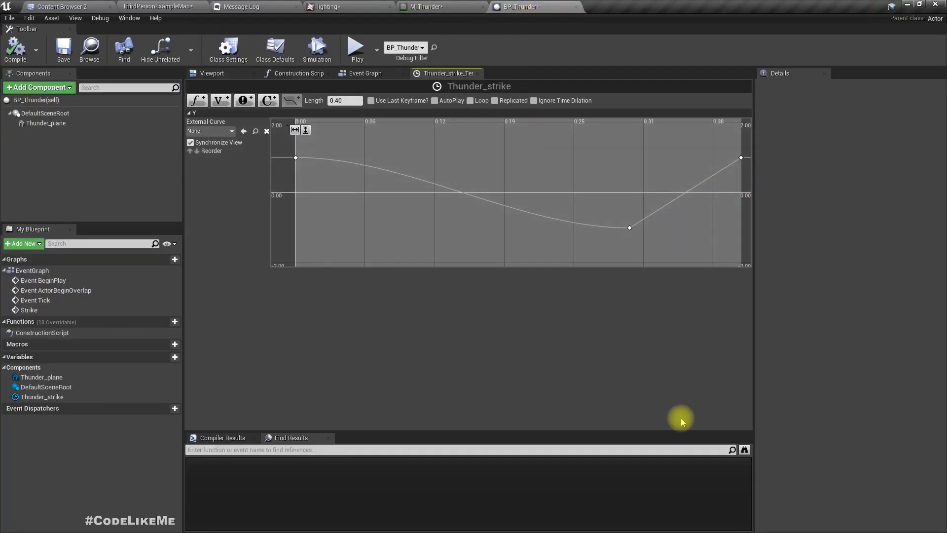
click(741, 158)
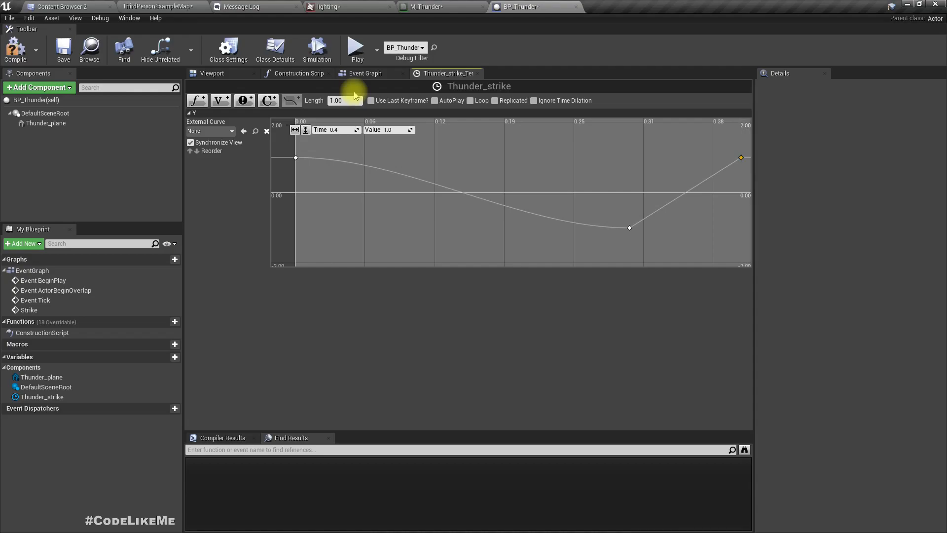
key(Return)
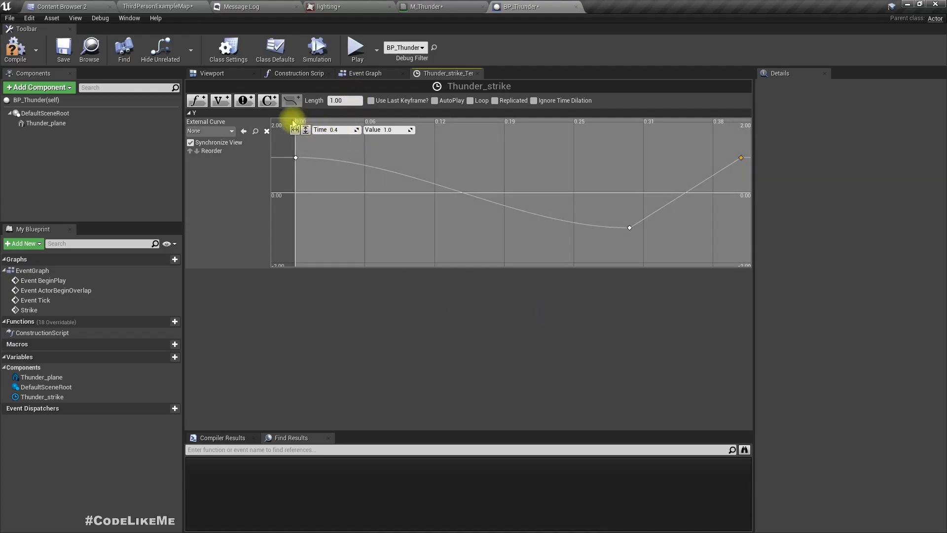
Step: Move the last key of the Y curve to about time 0.875, keeping its value at about 1.0
click(295, 131)
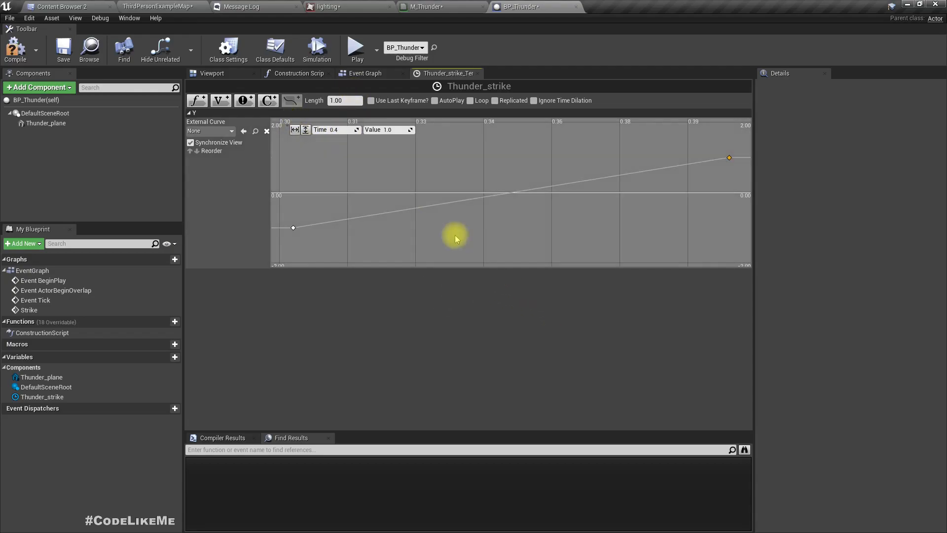
scroll(442, 221, down, 6)
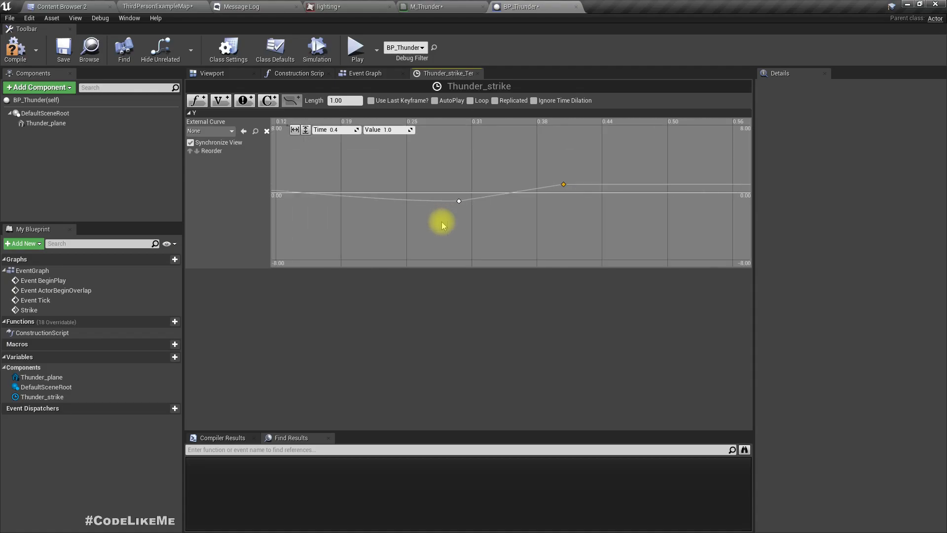
scroll(442, 221, down, 4)
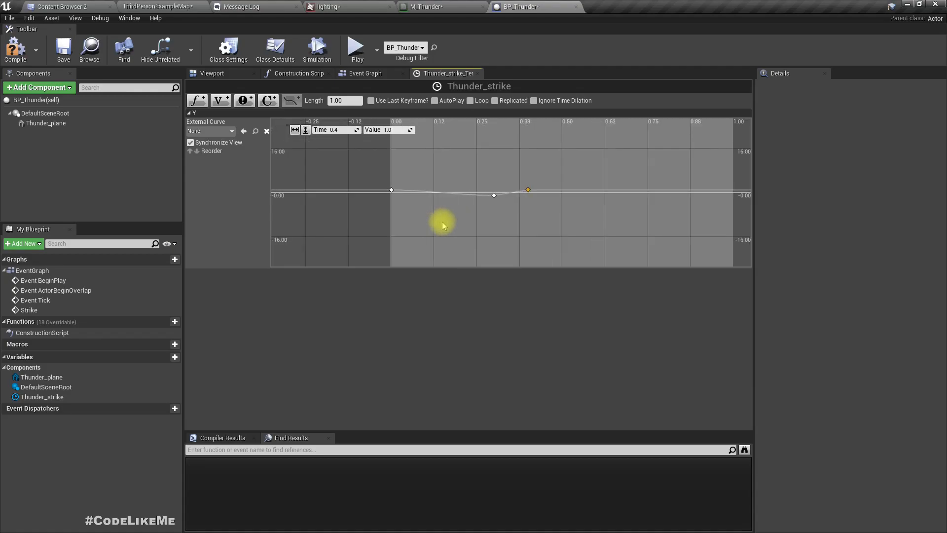
scroll(442, 223, up, 2)
click(305, 130)
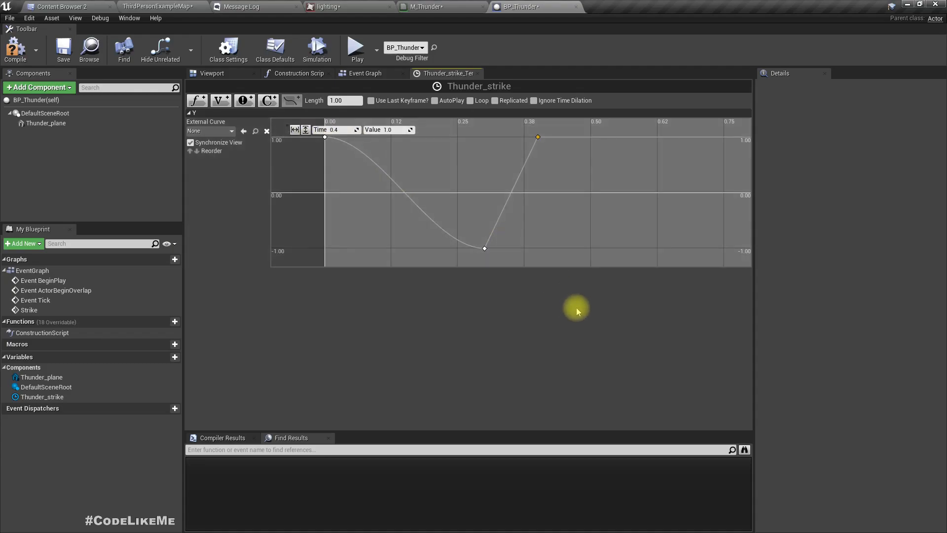
right_click(598, 303)
right_drag(626, 221, 505, 231)
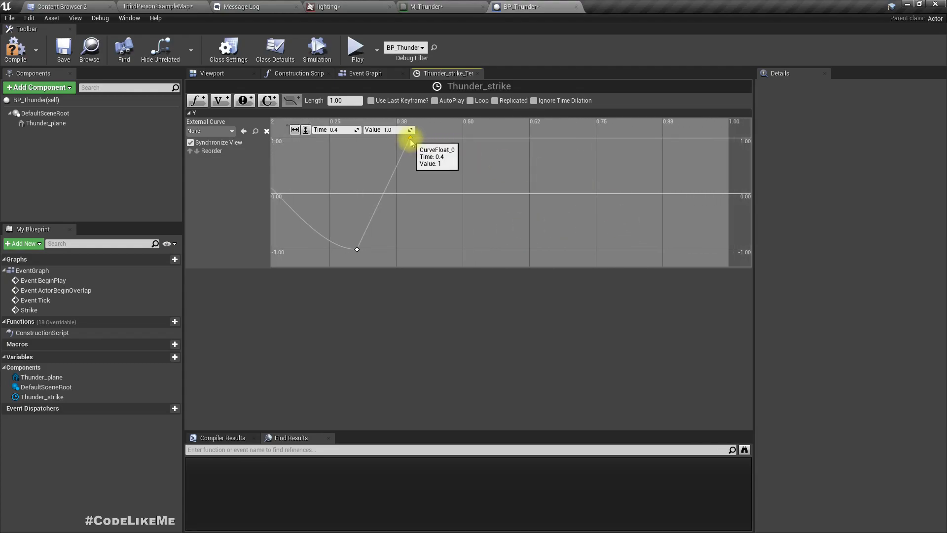
drag(410, 142, 685, 141)
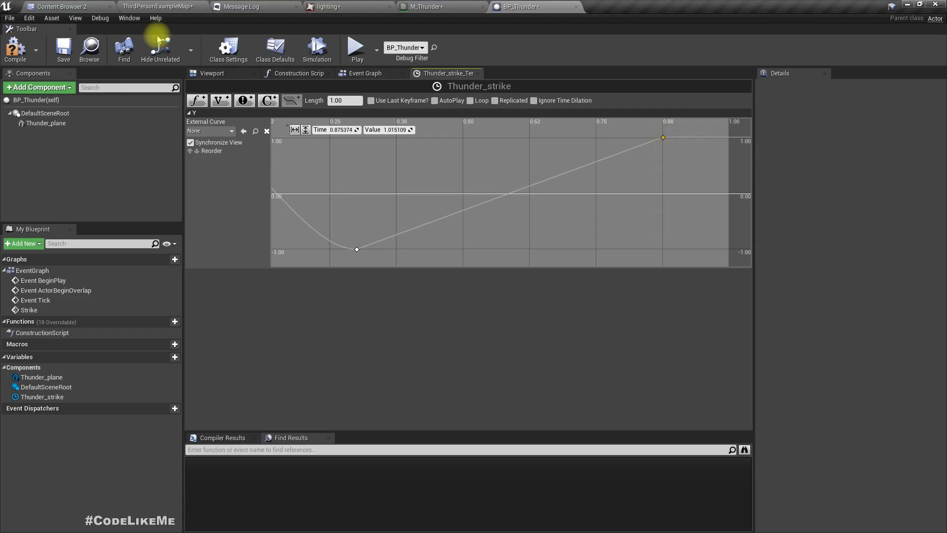
Step: Play the level full screen again to watch the retimed lightning strikes, and exit the play session
click(155, 6)
right_drag(474, 228, 457, 236)
key(F11)
key(alt+p)
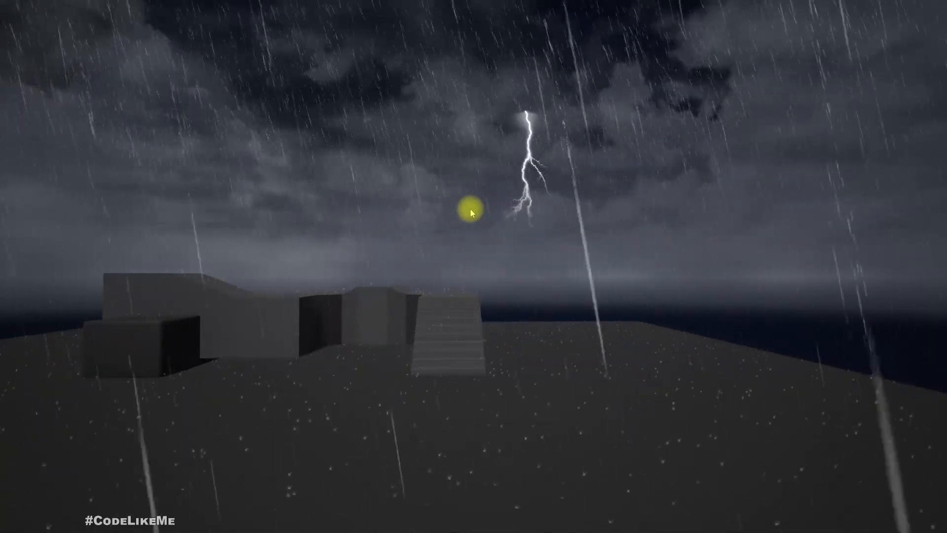
key(Escape)
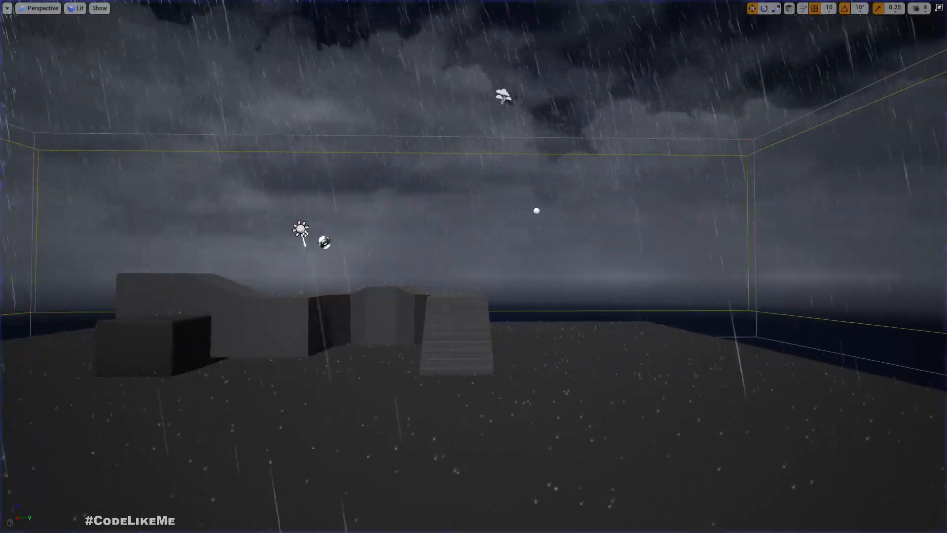
key(F11)
Step: In BP_Thunder's Event Graph, set the Random Float in Range feeding the Delay to Min 3 and Max 4.0
click(421, 6)
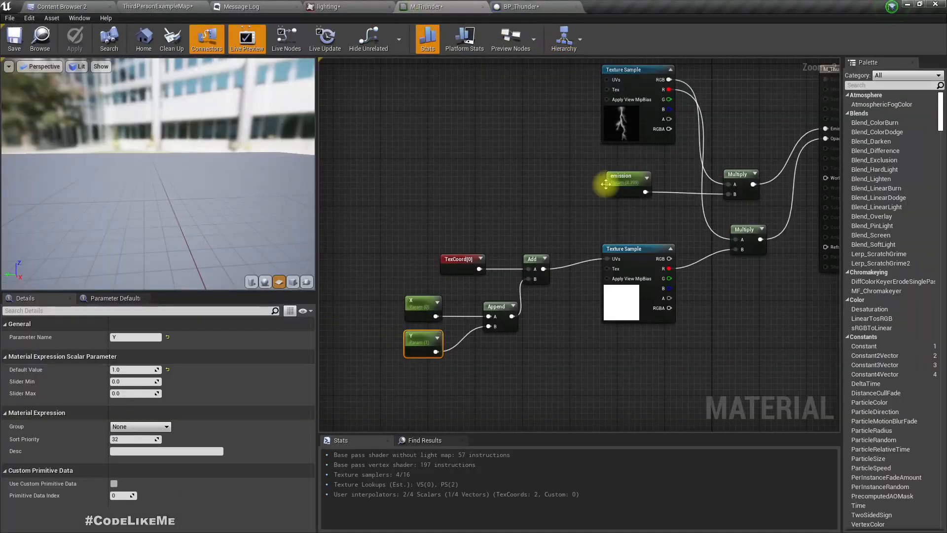
click(537, 6)
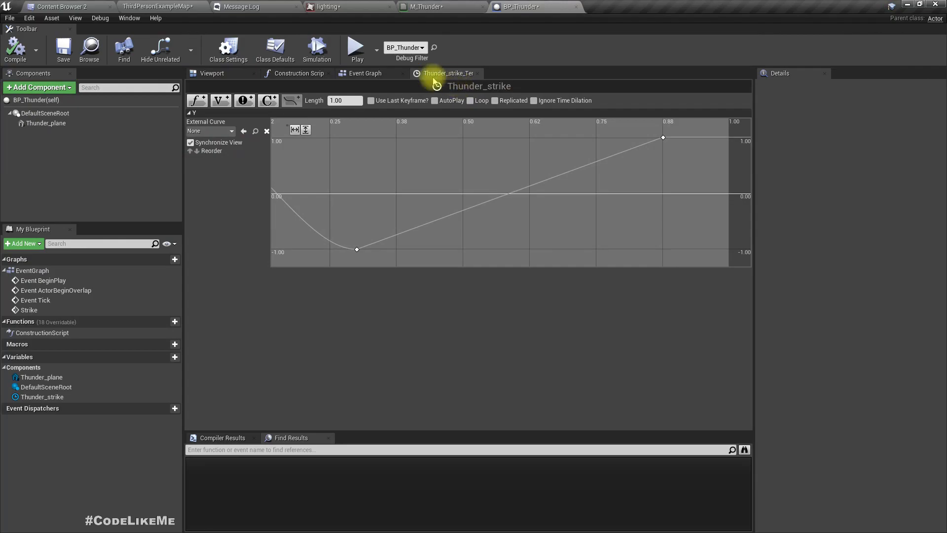
click(377, 74)
right_drag(454, 194, 464, 308)
scroll(347, 216, up, 3)
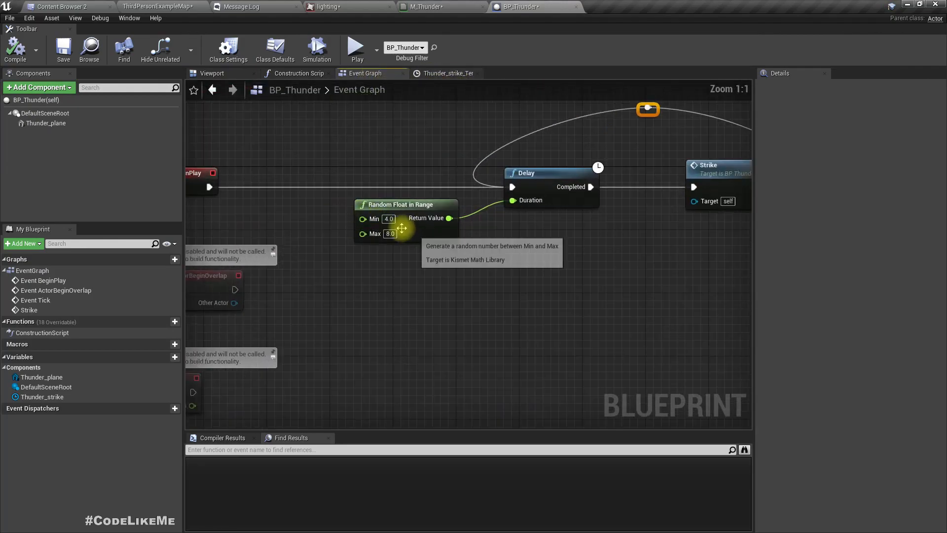
click(390, 234)
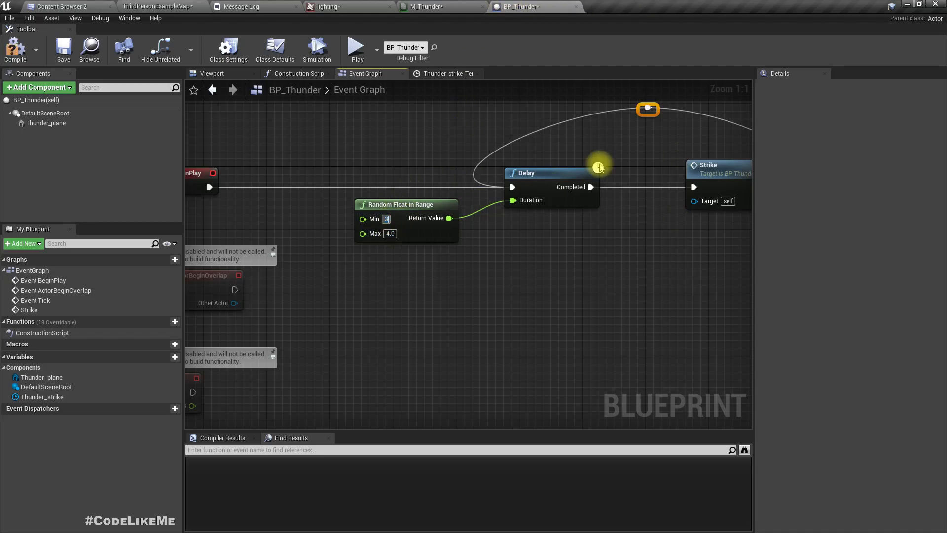
Step: Play ThirdPersonExampleMap full screen to watch the lightning with the shorter strike interval
click(154, 6)
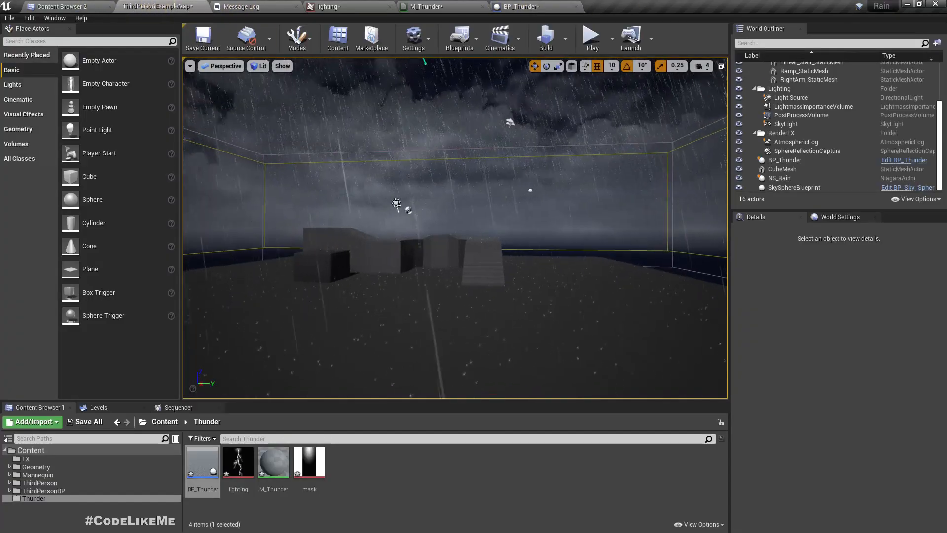
key(F11)
key(alt+p)
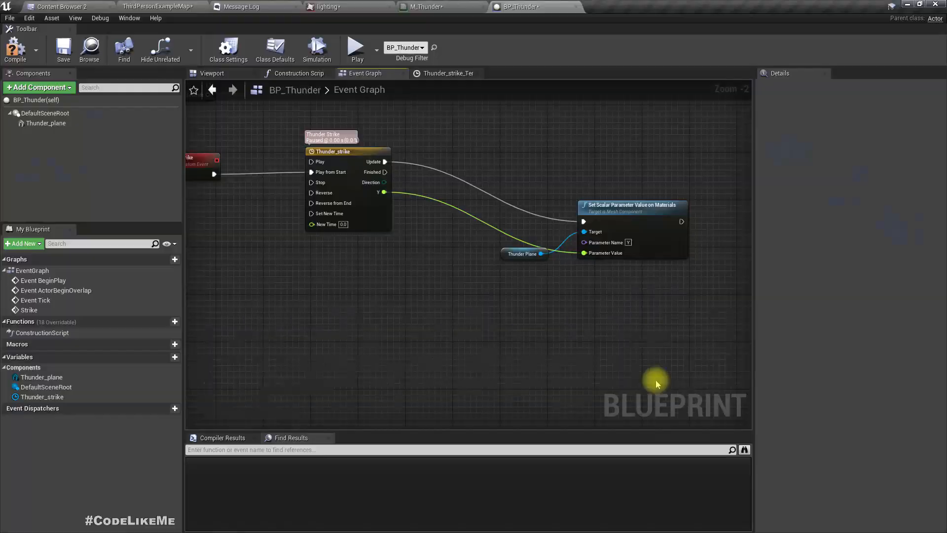
Step: Examine M_Thunder's emission parameter and compare it with the keys of the Thunder_strike Y curve in BP_Thunder
click(401, 5)
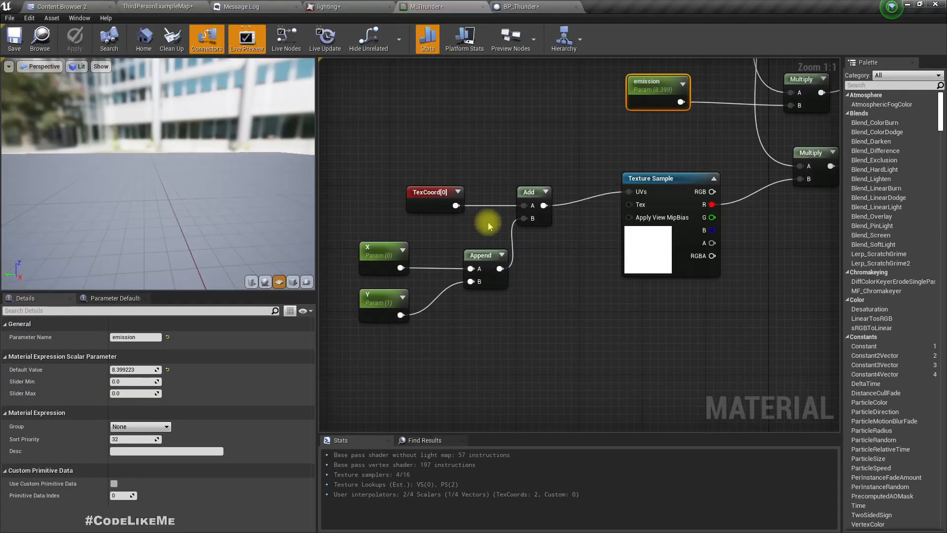
right_drag(522, 163, 432, 251)
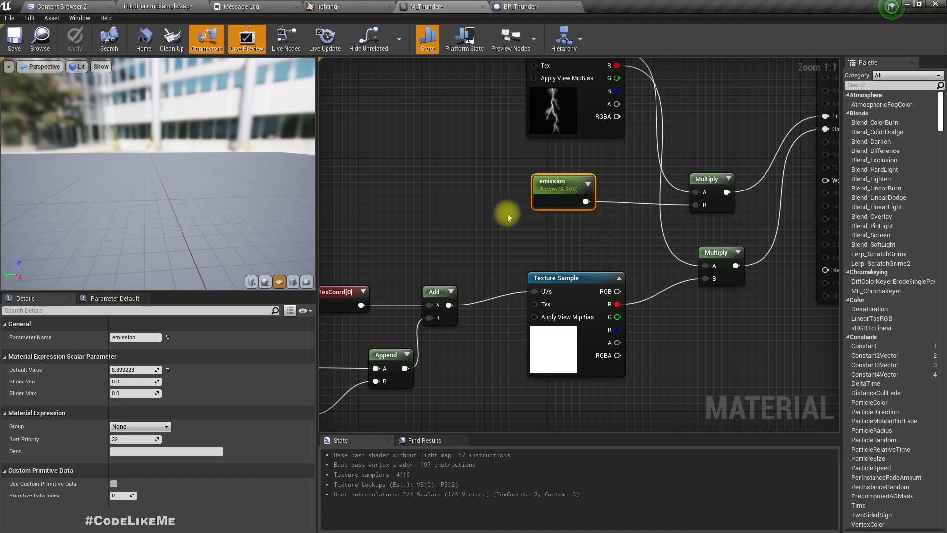
click(534, 45)
click(519, 7)
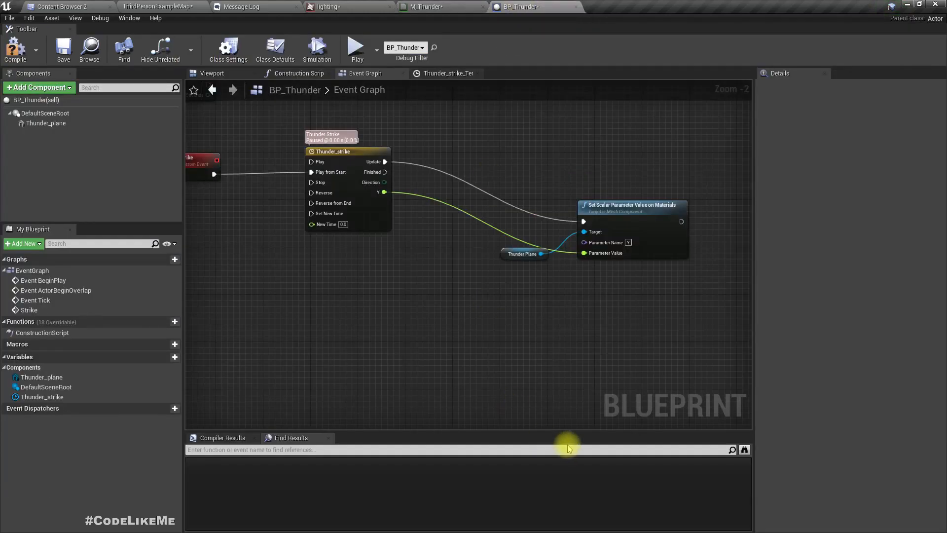
click(444, 73)
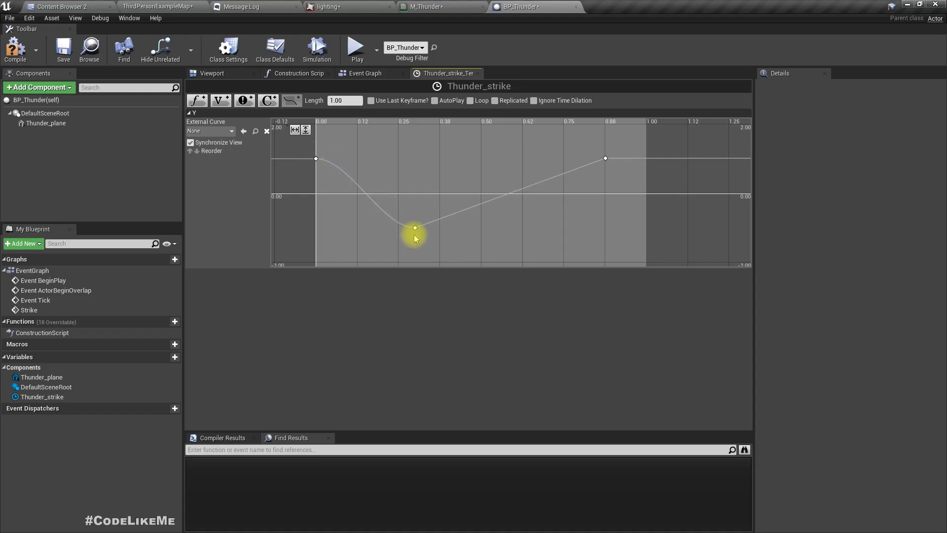
mouse_move(606, 164)
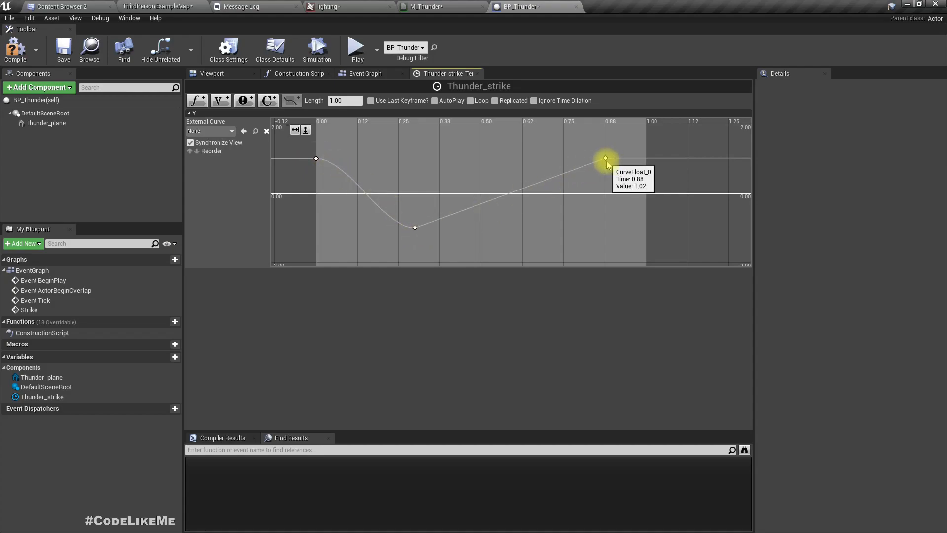
click(477, 6)
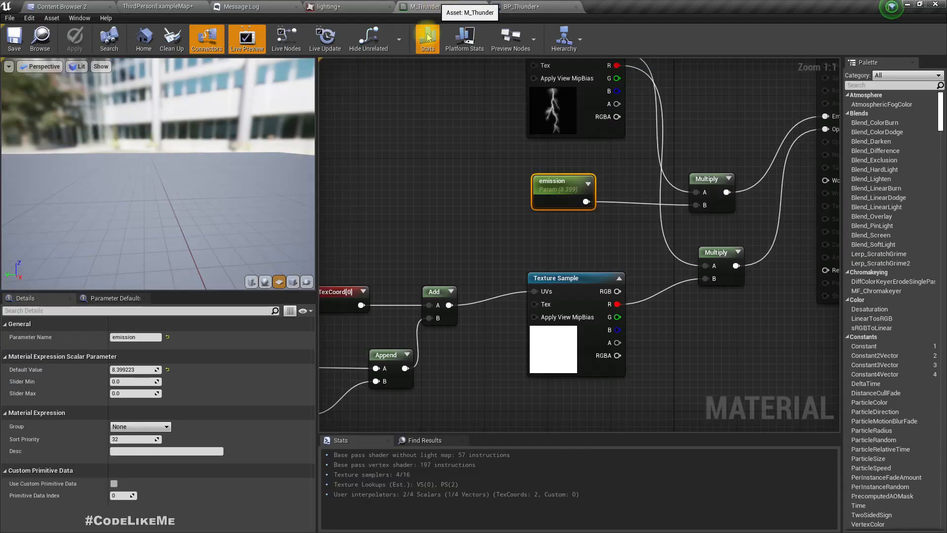
click(536, 5)
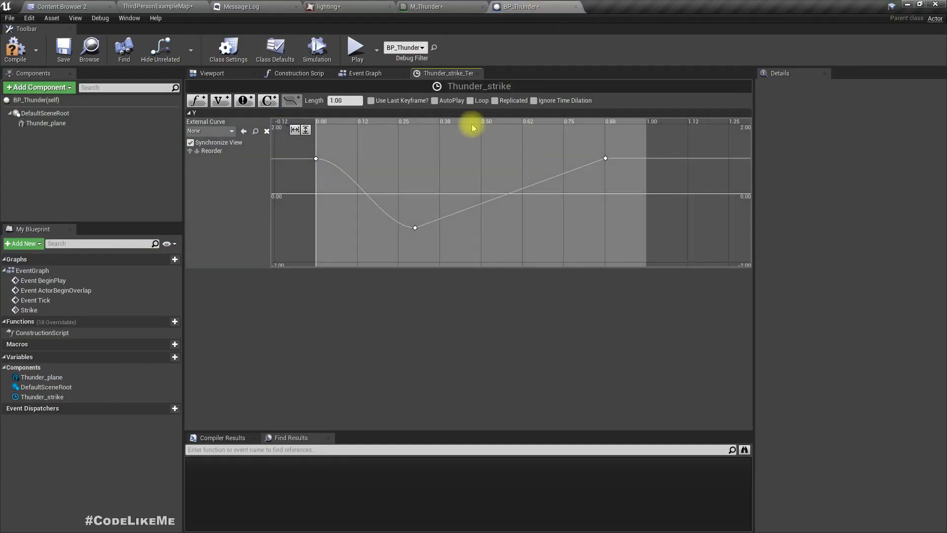
Step: Duplicate the Set Scalar Parameter Value on Materials node, place the copy below the original, and connect it to the original's execution output
click(369, 74)
right_drag(532, 307, 485, 299)
click(632, 233)
key(ctrl+w)
drag(710, 281, 589, 294)
drag(634, 218, 542, 306)
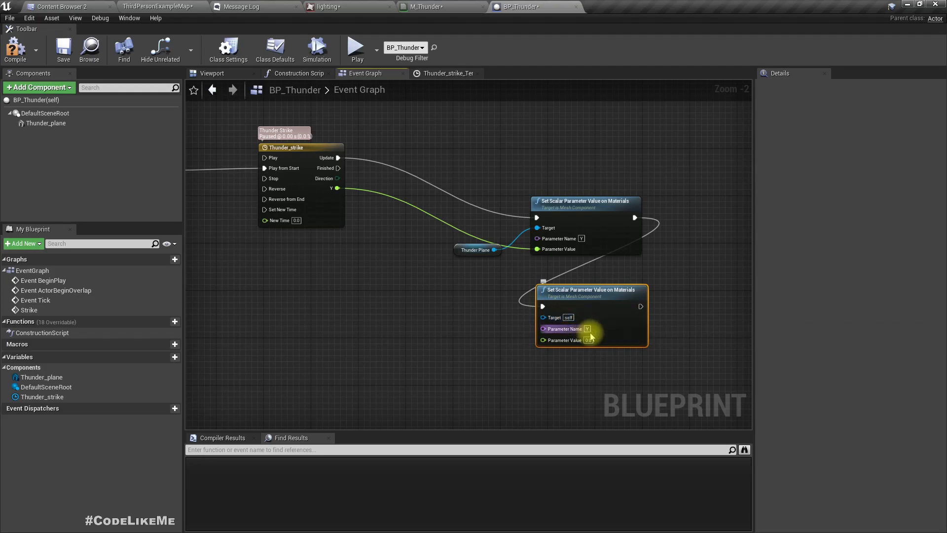
Step: Set the duplicated node's Parameter Name to emission, copying the name from the parameter in M_Thunder
click(588, 329)
key(ctrl+v)
key(ctrl+z)
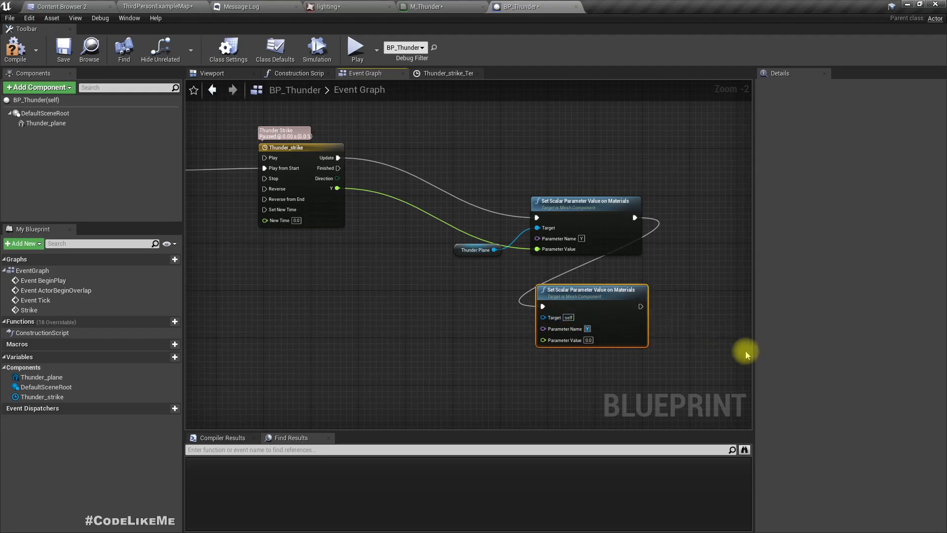
click(455, 5)
click(139, 337)
key(ctrl+c)
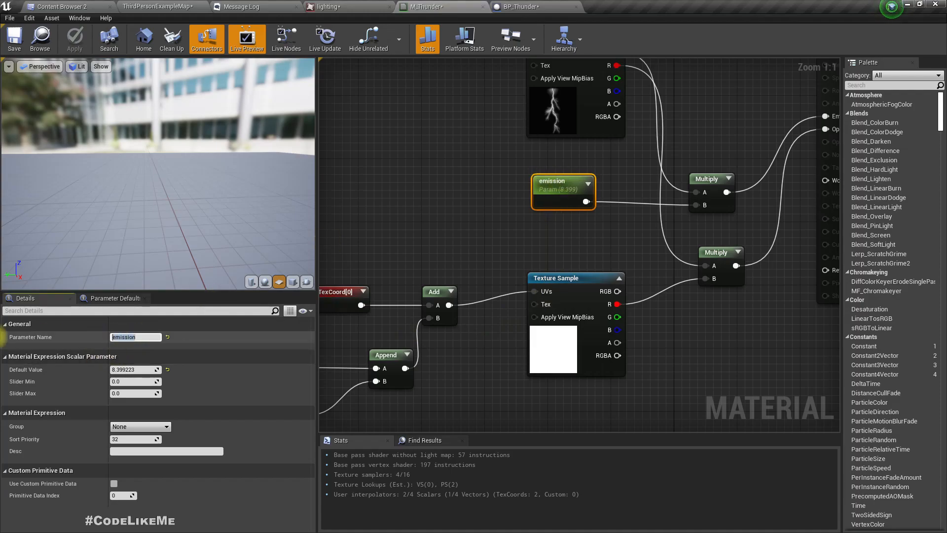
click(502, 5)
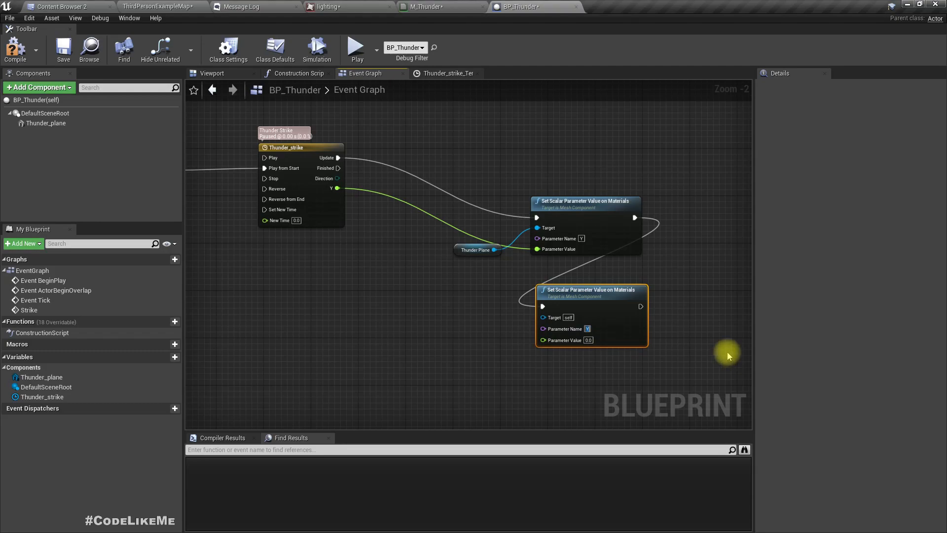
key(ctrl+v)
key(Return)
Step: Add a float addition node that adds 1.0 to the Thunder_strike Y output, and place it below the timeline
drag(337, 188, 360, 296)
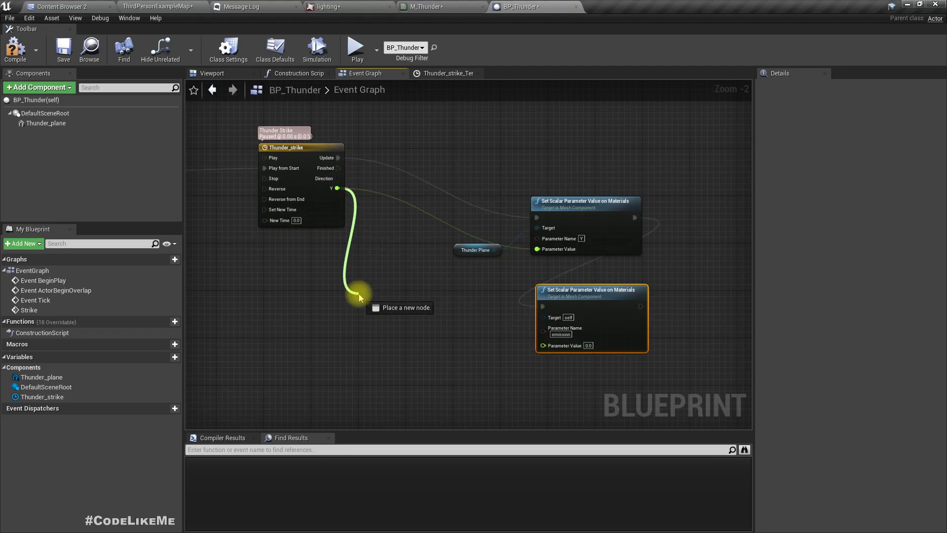
drag(359, 296, 359, 296)
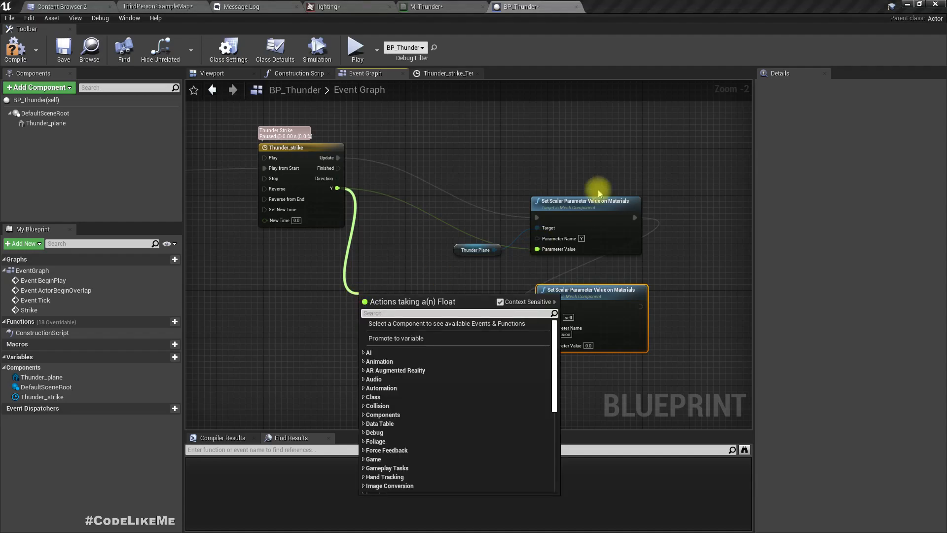
text(+)
key(Return)
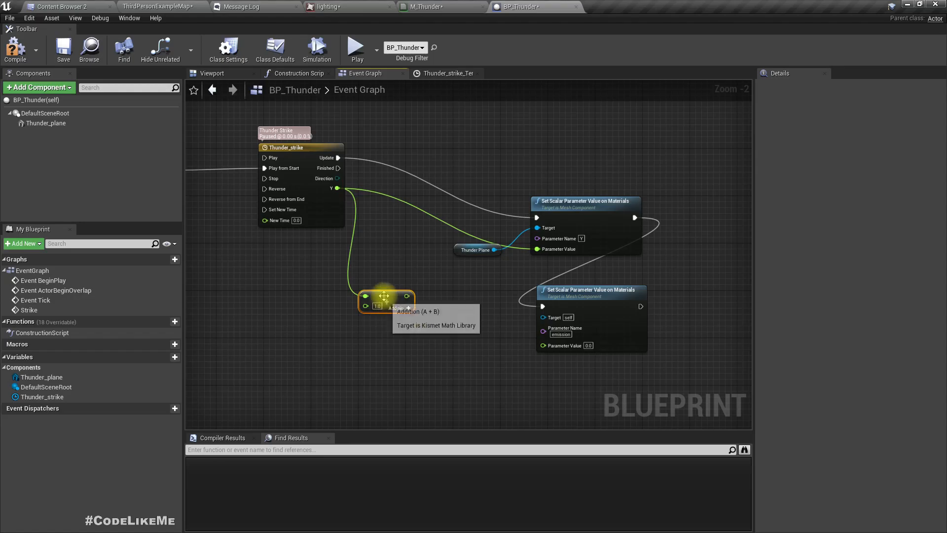
drag(382, 292, 358, 316)
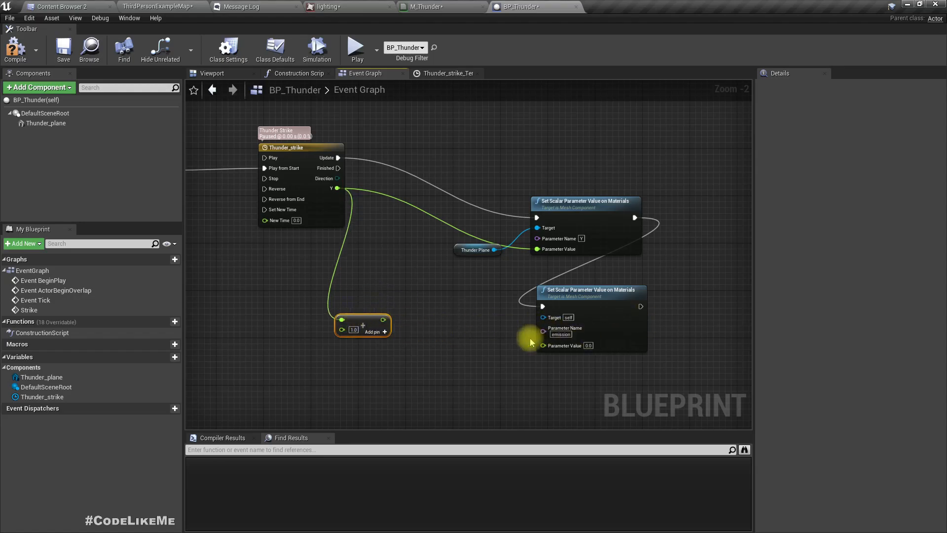
Step: Multiply the addition result by 50.0 and feed it into the emission node's Parameter Value
scroll(378, 339, up, 2)
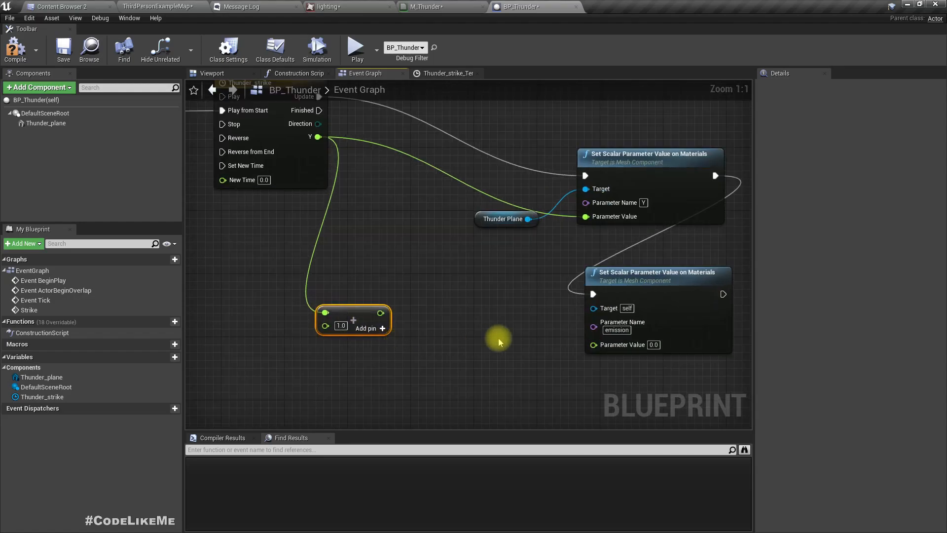
drag(381, 314, 418, 321)
text(*)
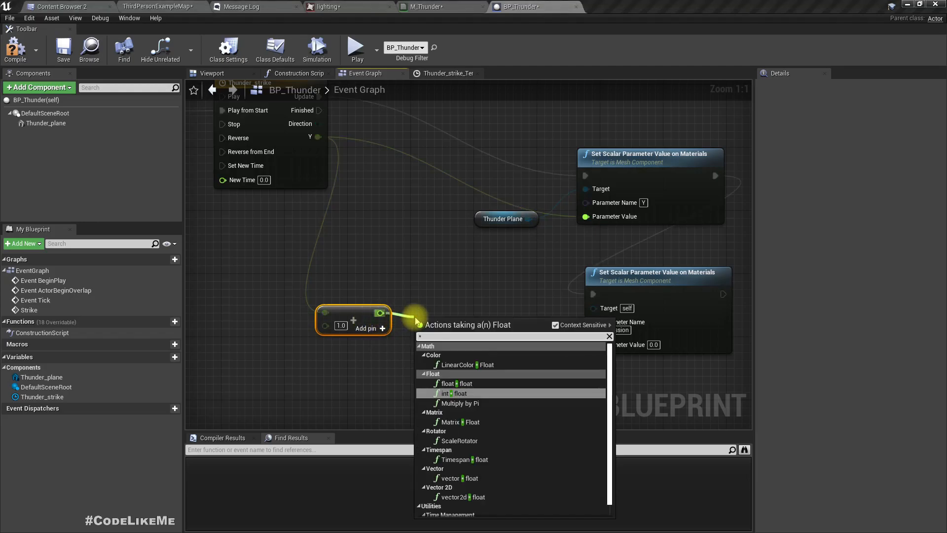
key(Up)
key(Return)
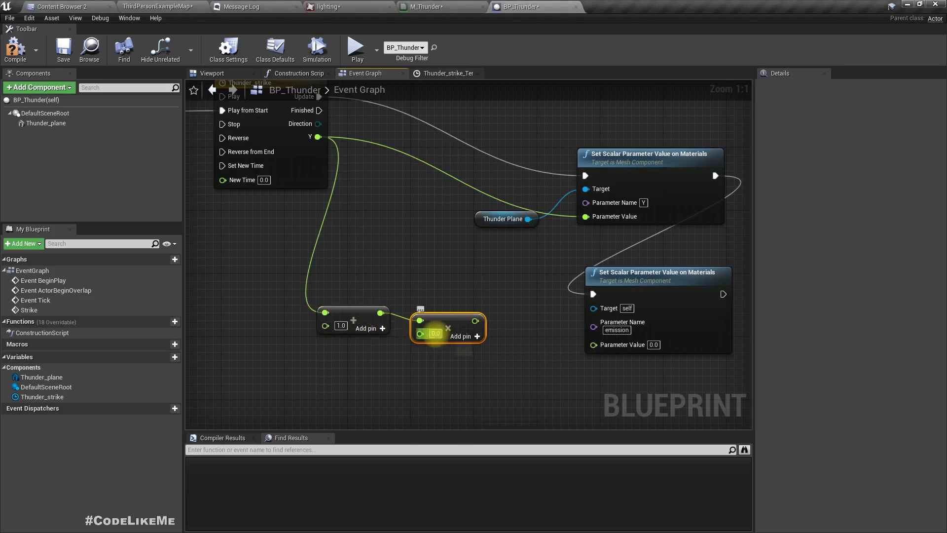
click(435, 334)
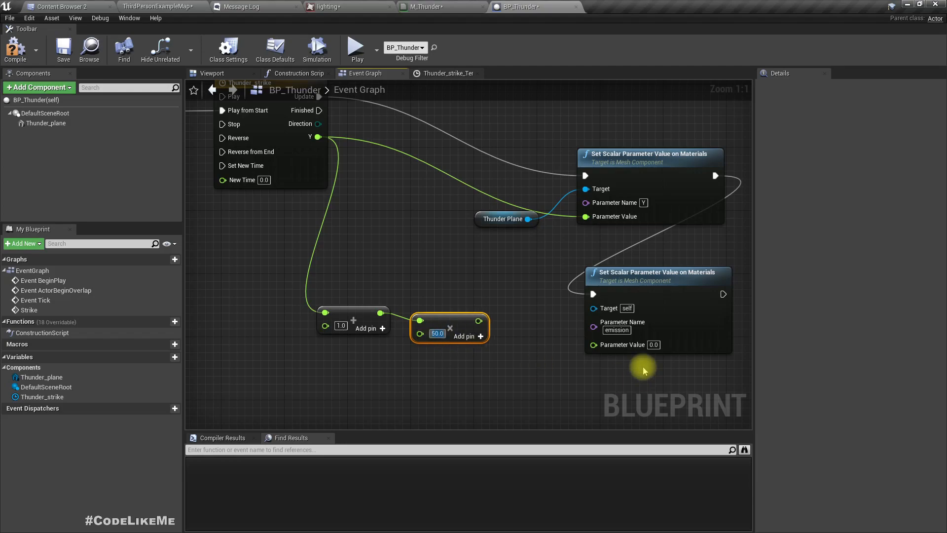
drag(479, 321, 593, 344)
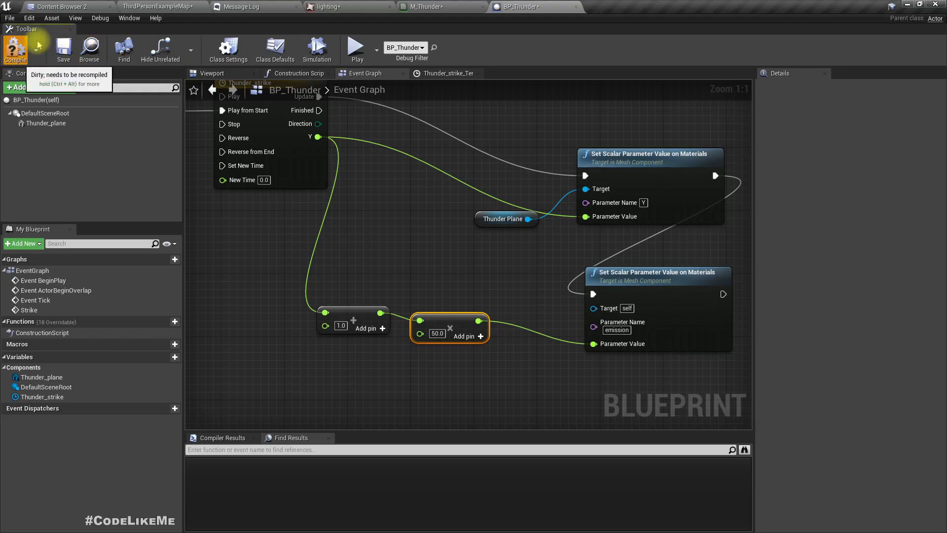
Step: Connect Thunder Plane to the emission node's Target and compile BP_Thunder
click(16, 48)
click(157, 6)
click(499, 7)
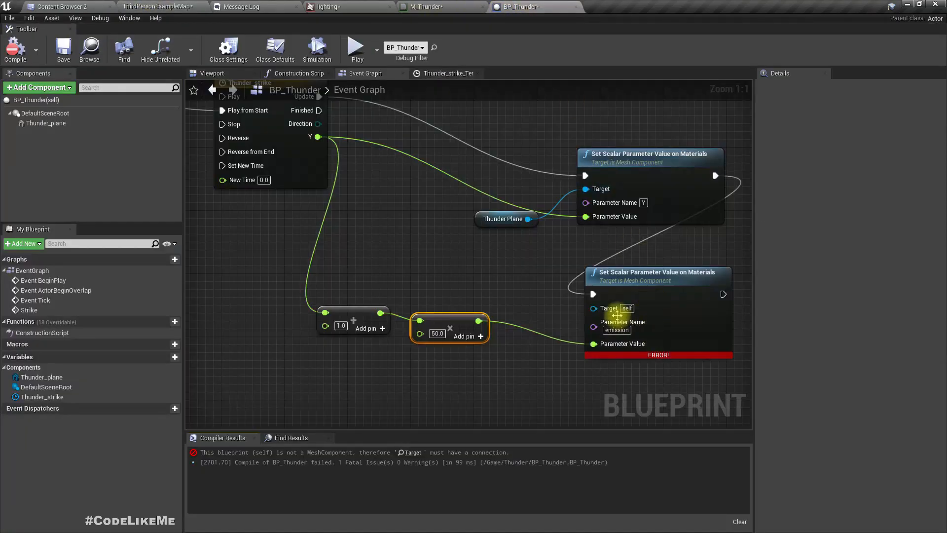
drag(600, 312, 528, 218)
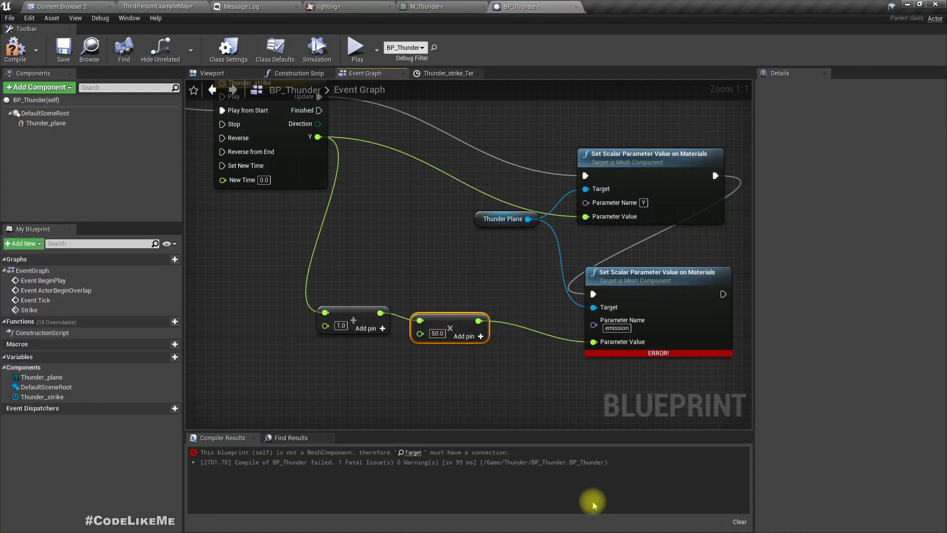
click(16, 48)
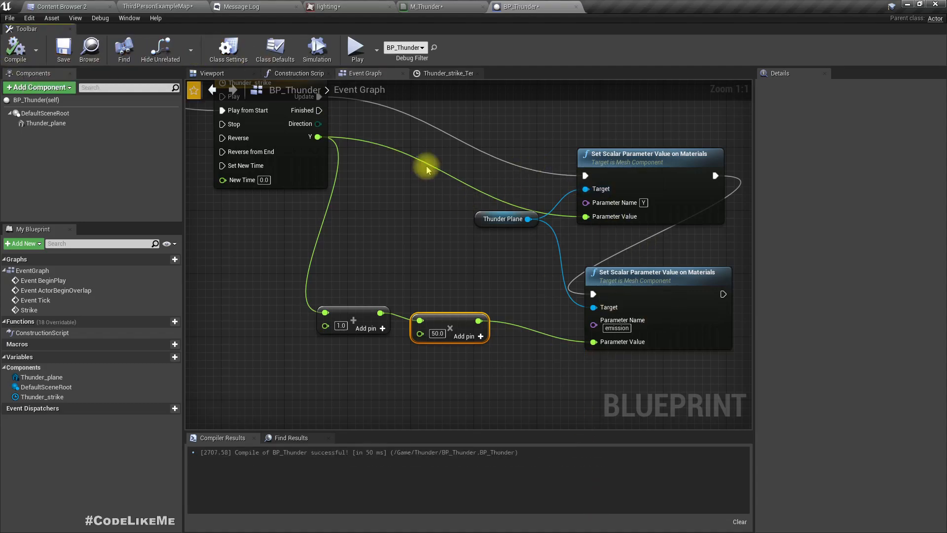
Step: Play the level full screen to watch the strikes with animated emission, and exit the play session
click(171, 5)
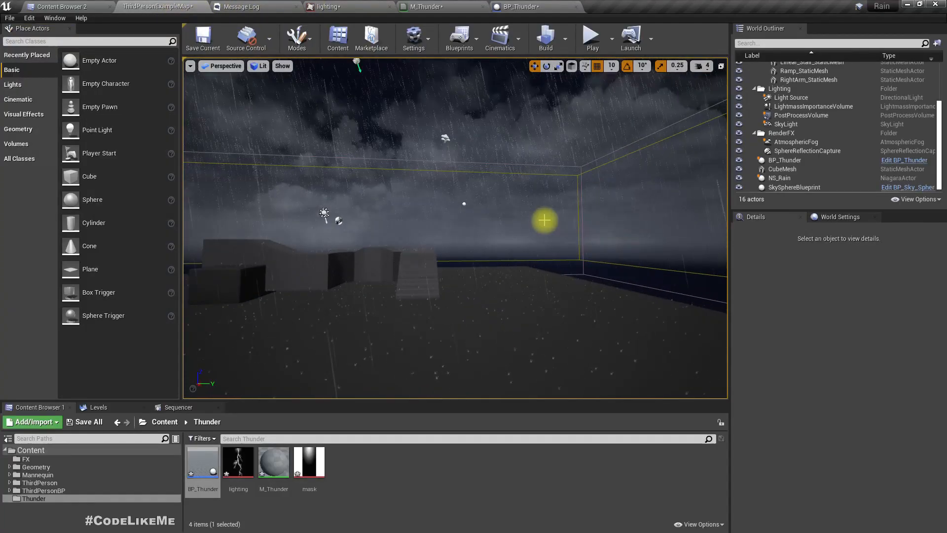
key(F11)
key(alt+p)
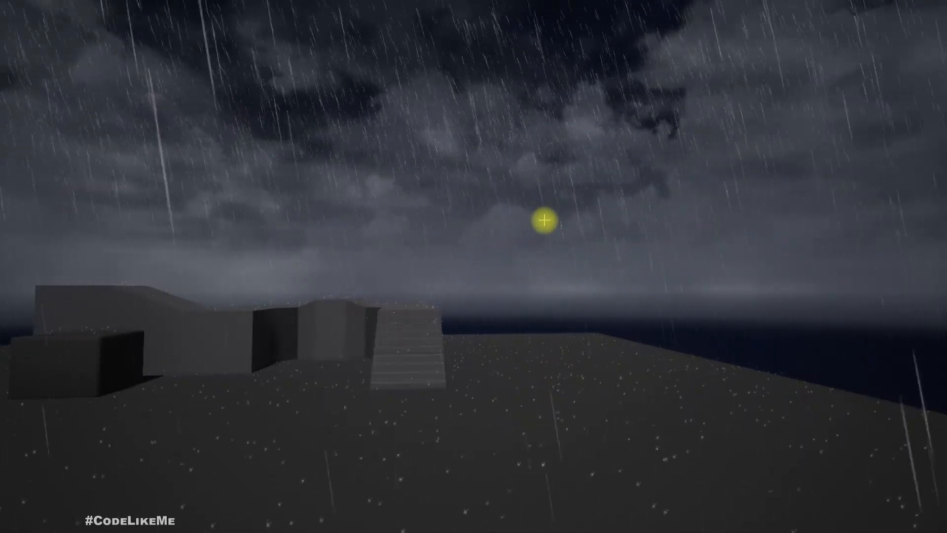
key(Escape)
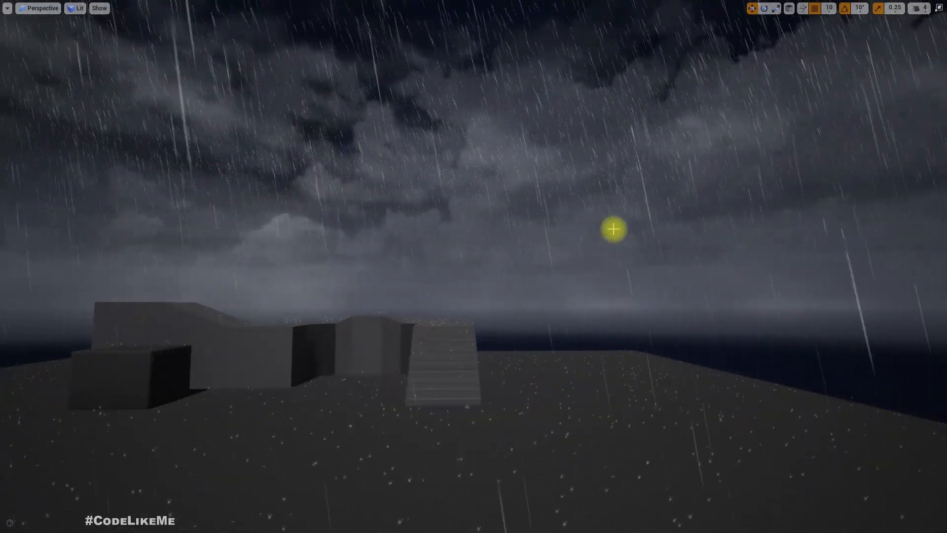
right_drag(613, 229, 589, 225)
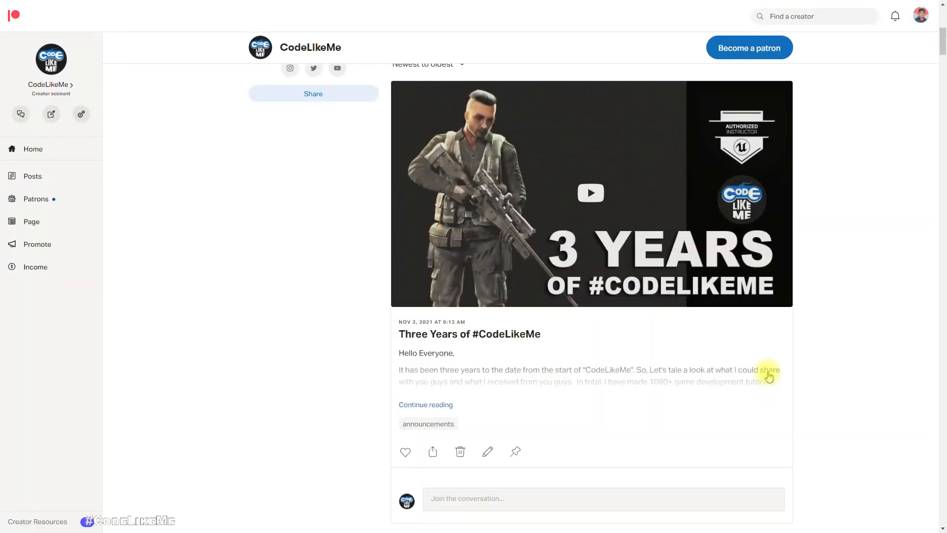
Step: Switch to the CodeLikeMe Patreon page and browse its posts down to the end of the loaded list
scroll(769, 376, down, 20)
scroll(768, 369, down, 20)
scroll(769, 366, down, 20)
scroll(768, 366, down, 20)
scroll(768, 365, down, 20)
scroll(763, 363, down, 20)
scroll(735, 361, down, 20)
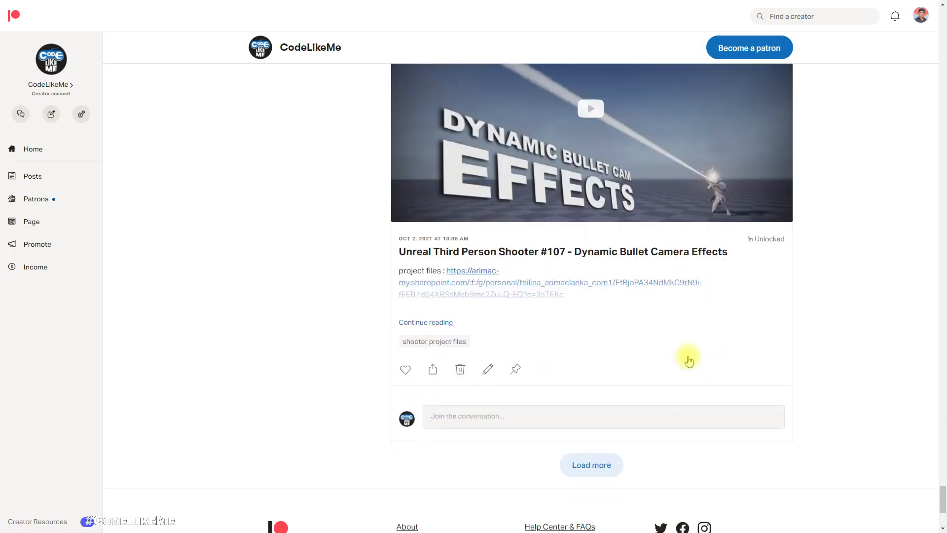
scroll(689, 361, down, 5)
scroll(688, 363, up, 4)
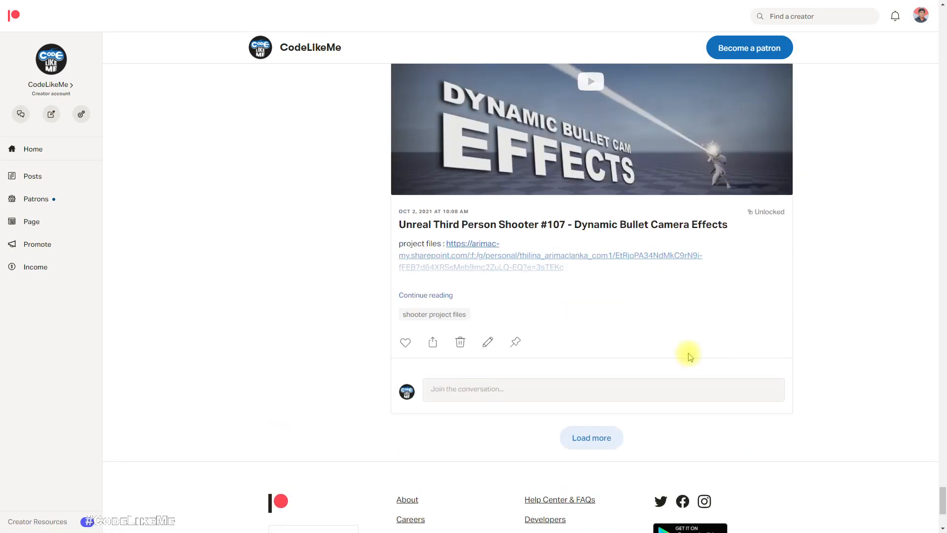